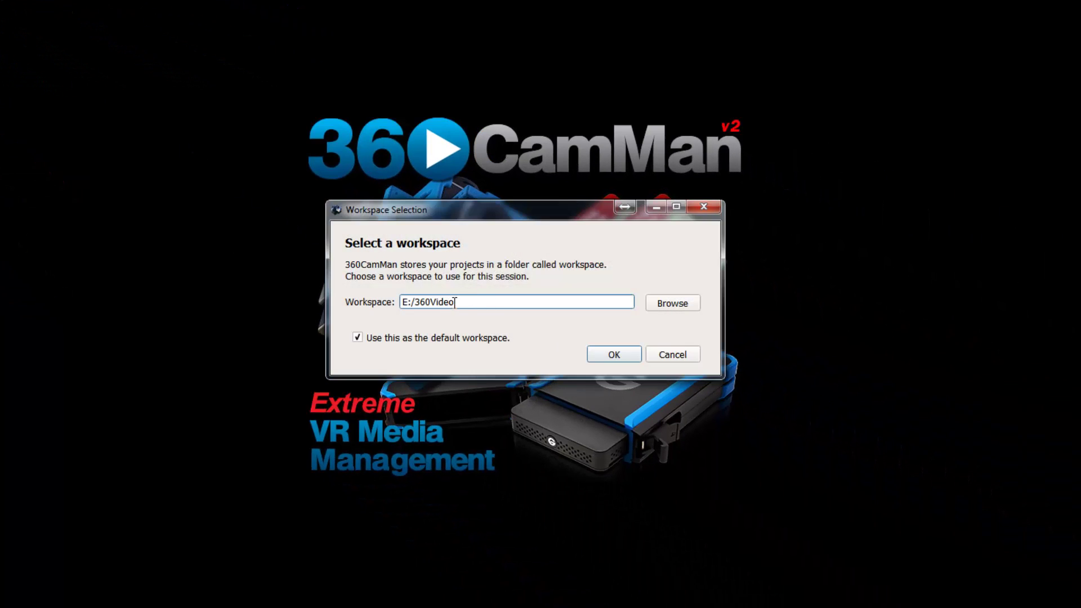
Choose the 360Video folder on the Recovery Backup (E:) drive as the default workspace and open it
{"action": "left_click", "coordinate": [663, 305]}
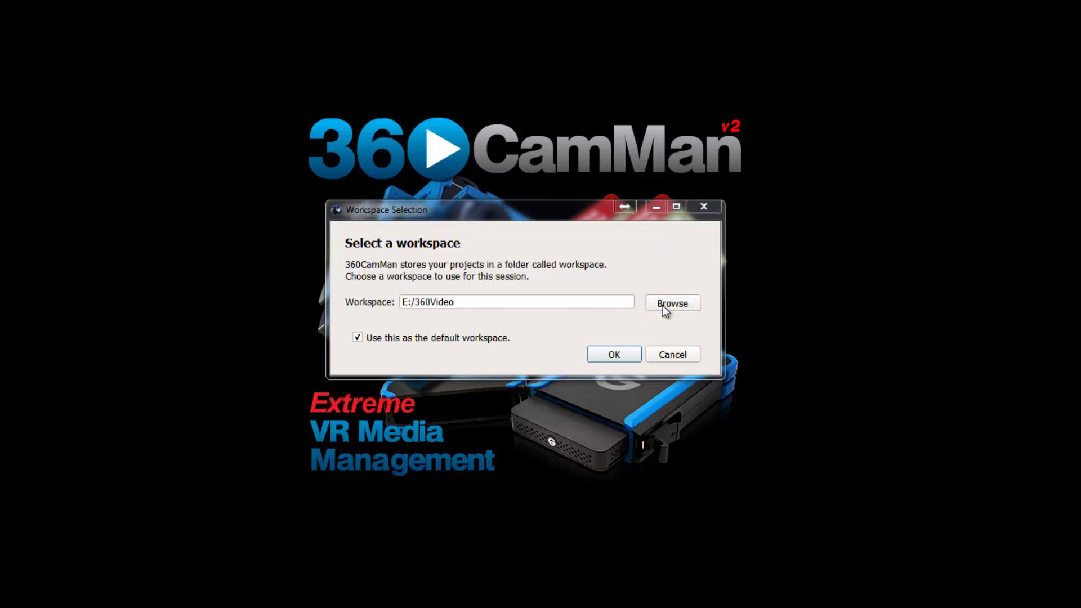
{"action": "left_click_drag", "start_coordinate": [618, 241], "coordinate": [460, 166]}
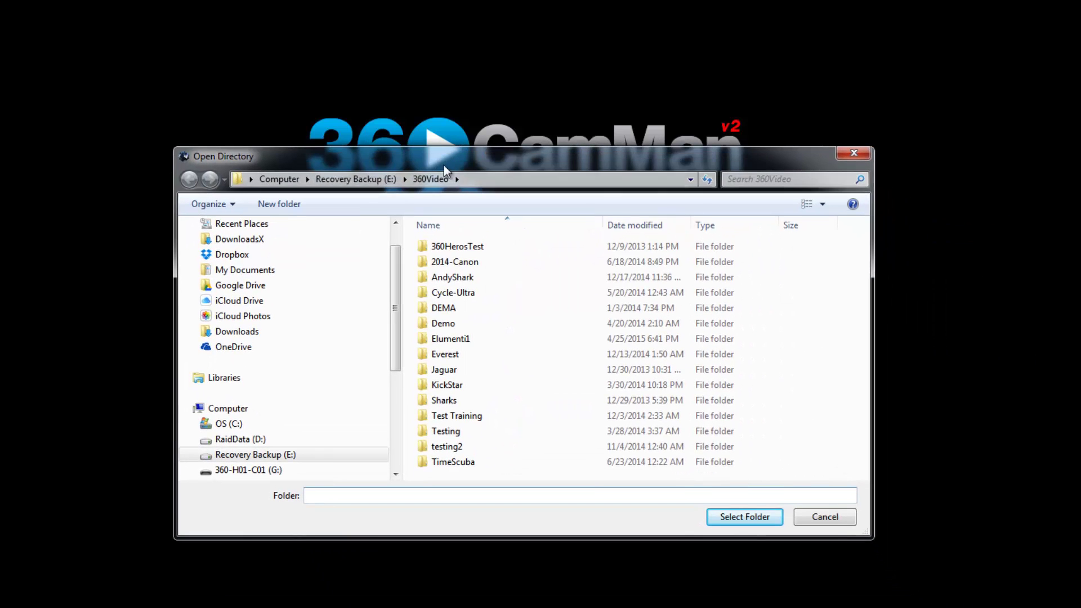
{"action": "left_click", "coordinate": [232, 443]}
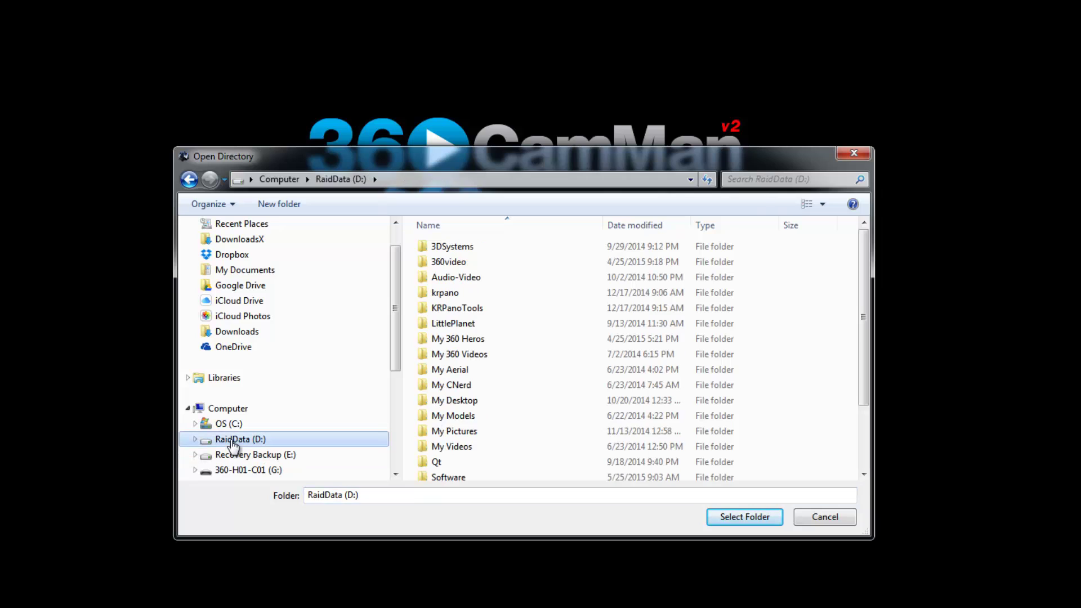
{"action": "double_click", "coordinate": [437, 264]}
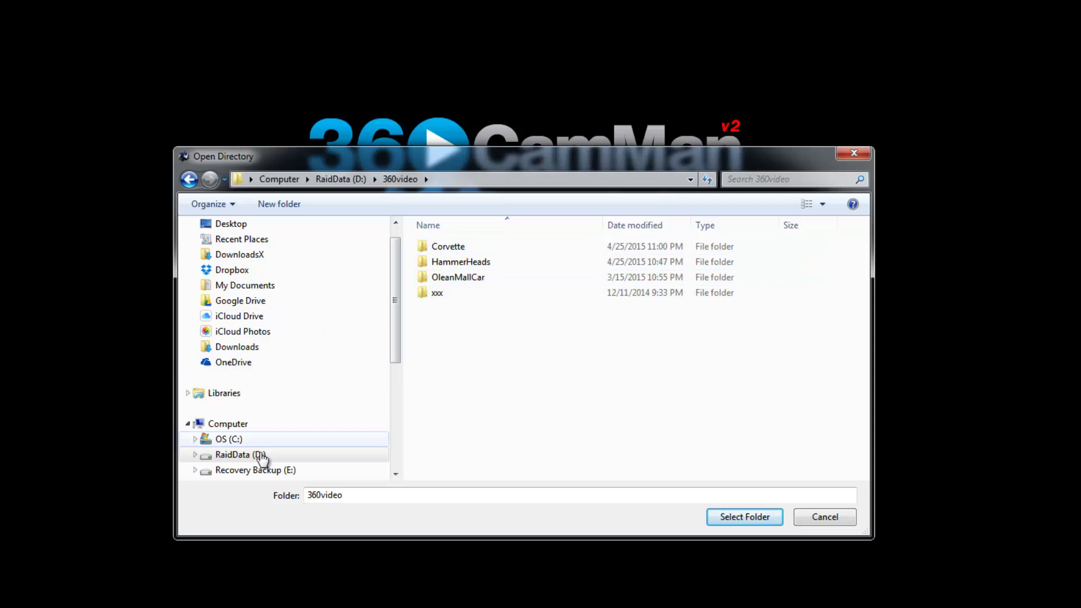
{"action": "left_click", "coordinate": [256, 472]}
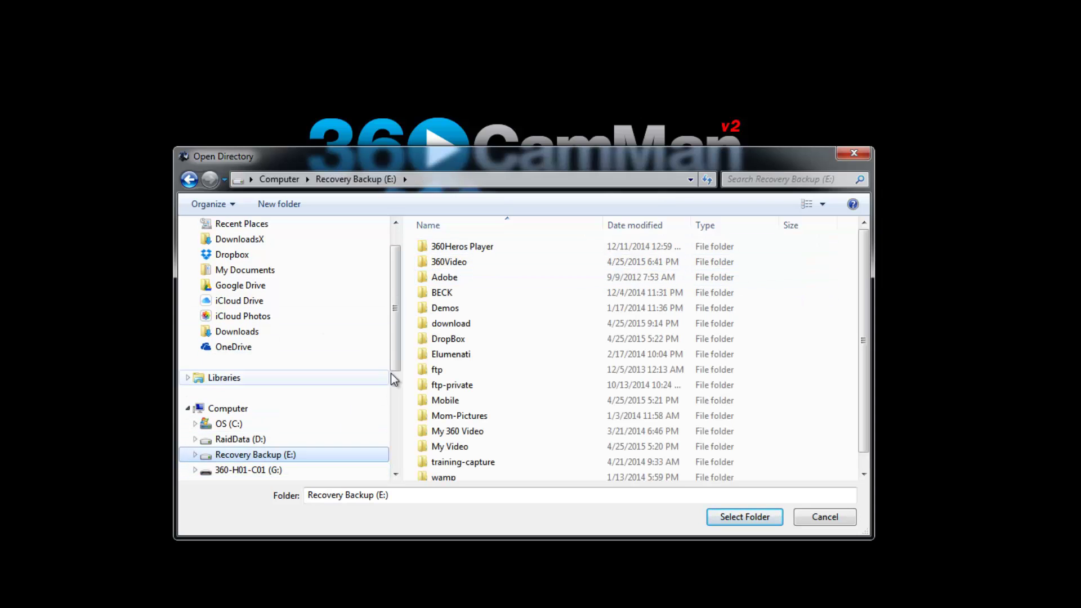
{"action": "double_click", "coordinate": [437, 262]}
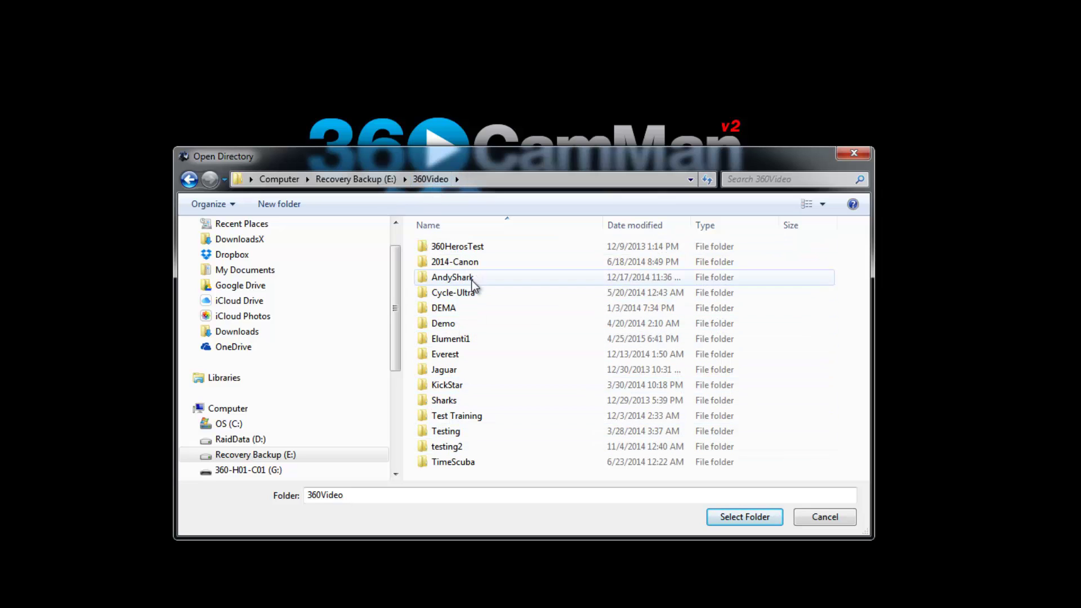
{"action": "left_click", "coordinate": [727, 518]}
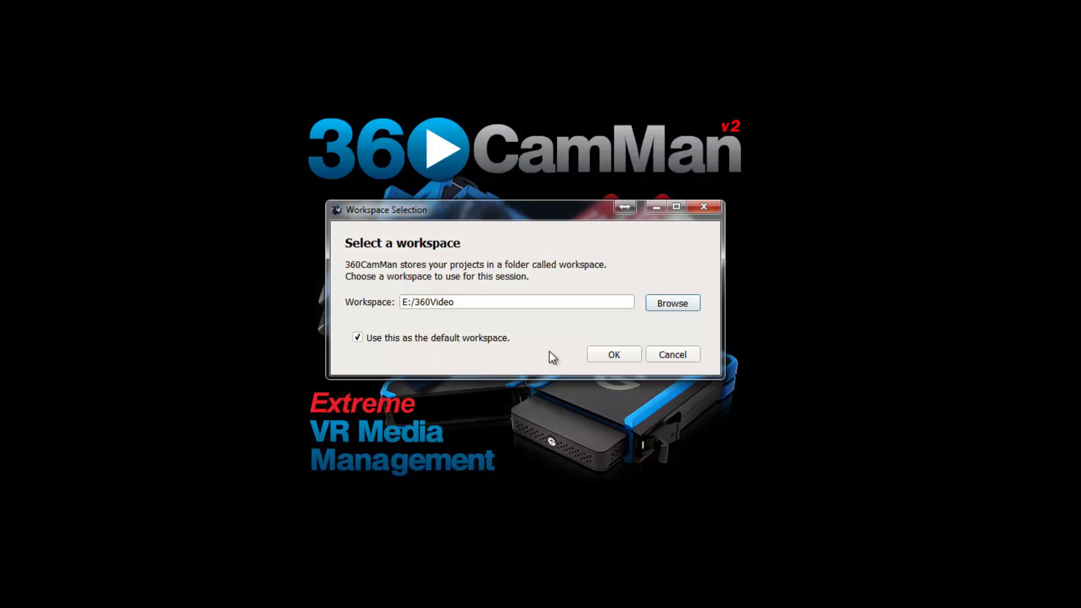
{"action": "left_click", "coordinate": [614, 355]}
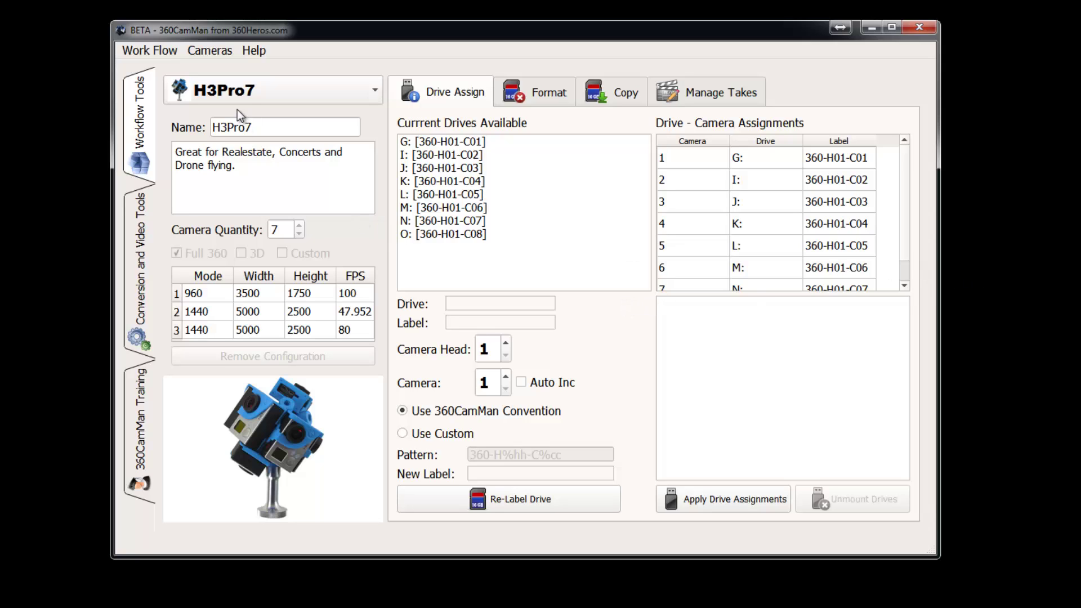
Keep H3Pro7 as the camera model and review its full list of drive-camera assignments
{"action": "left_click", "coordinate": [257, 90]}
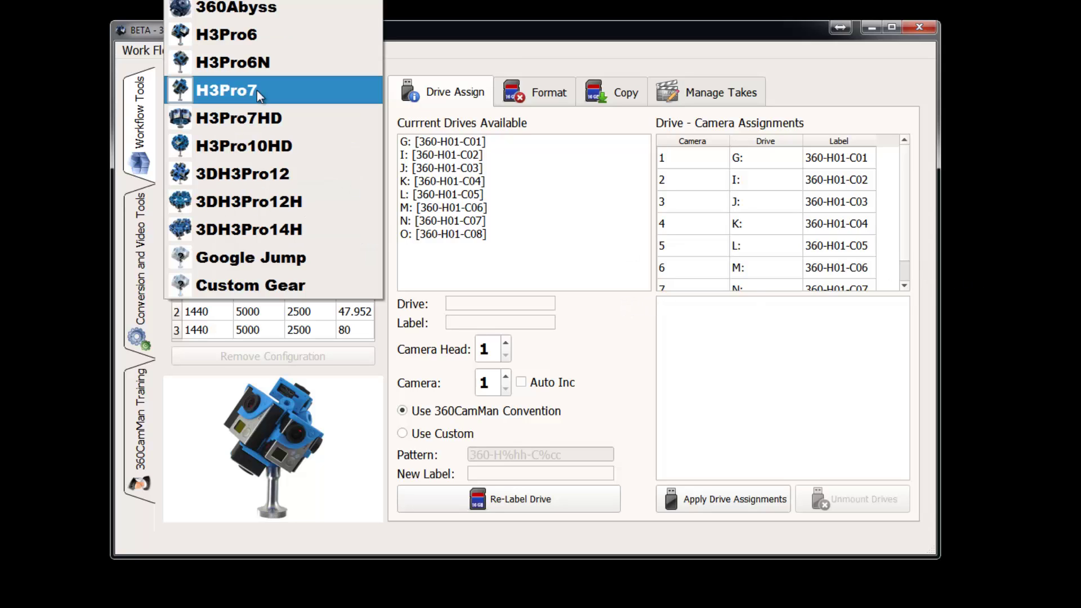
{"action": "left_click", "coordinate": [257, 90]}
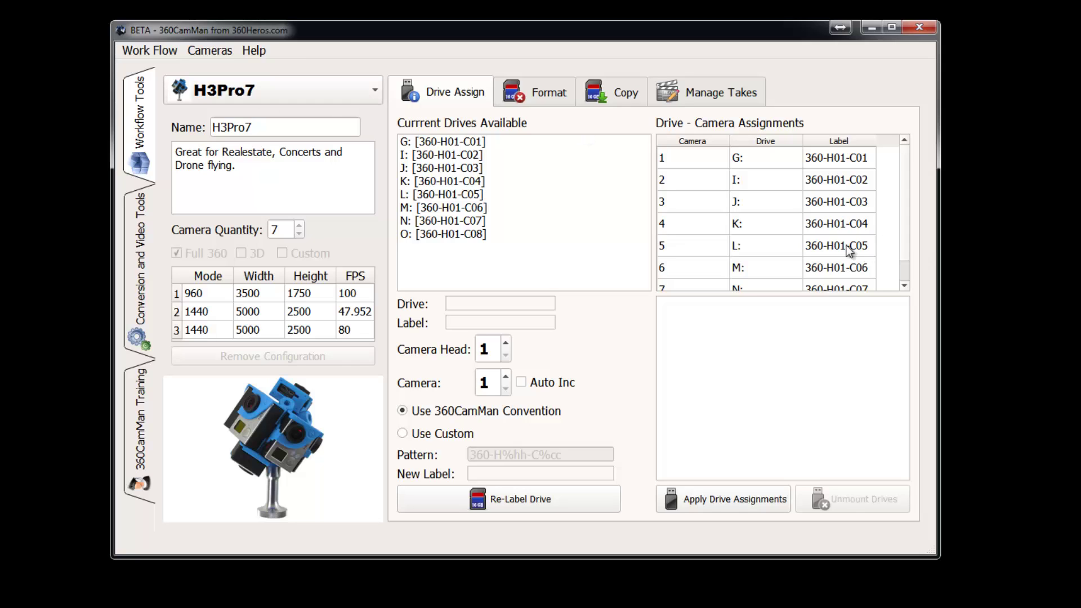
{"action": "left_click_drag", "start_coordinate": [904, 252], "coordinate": [912, 226]}
{"action": "left_click", "coordinate": [905, 286]}
{"action": "left_click", "coordinate": [907, 246]}
Set the micro SD card format mode to Multiple Drives and open its drive assignment configuration
{"action": "left_click", "coordinate": [532, 93]}
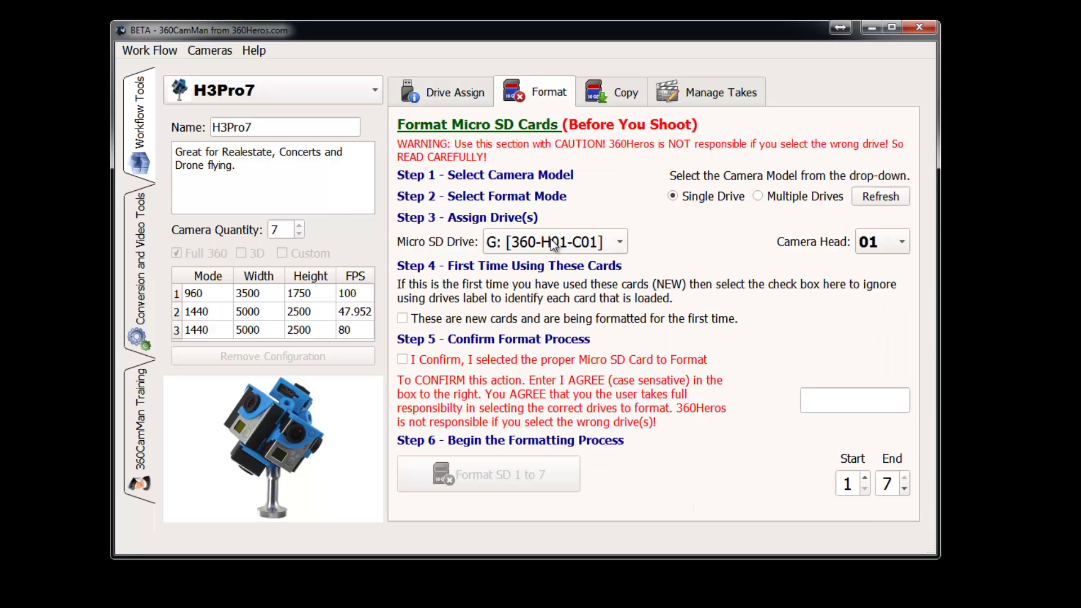
{"action": "left_click", "coordinate": [618, 242]}
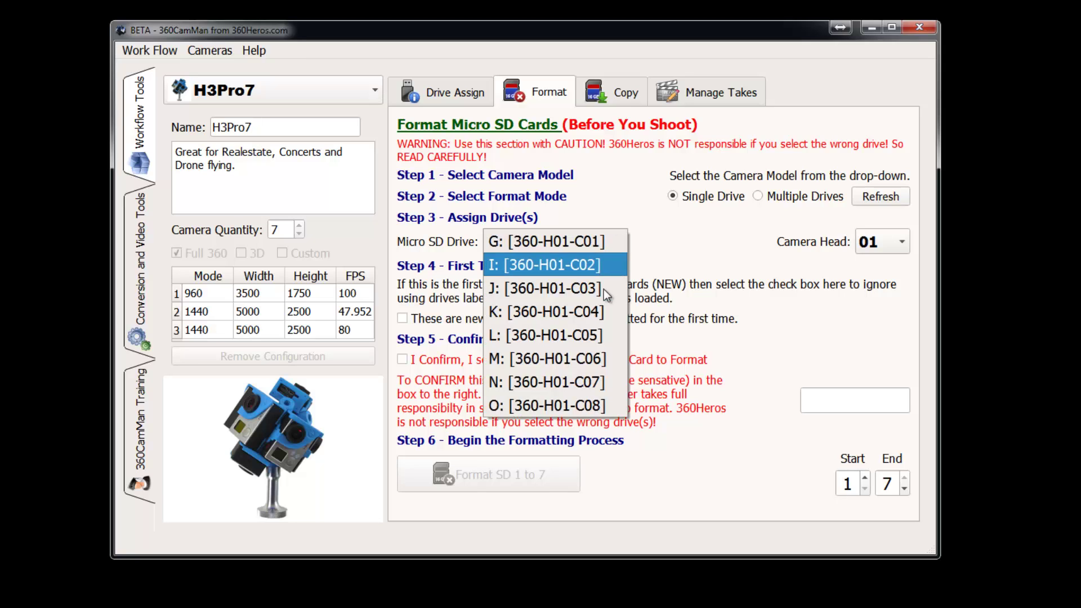
{"action": "left_click", "coordinate": [604, 242]}
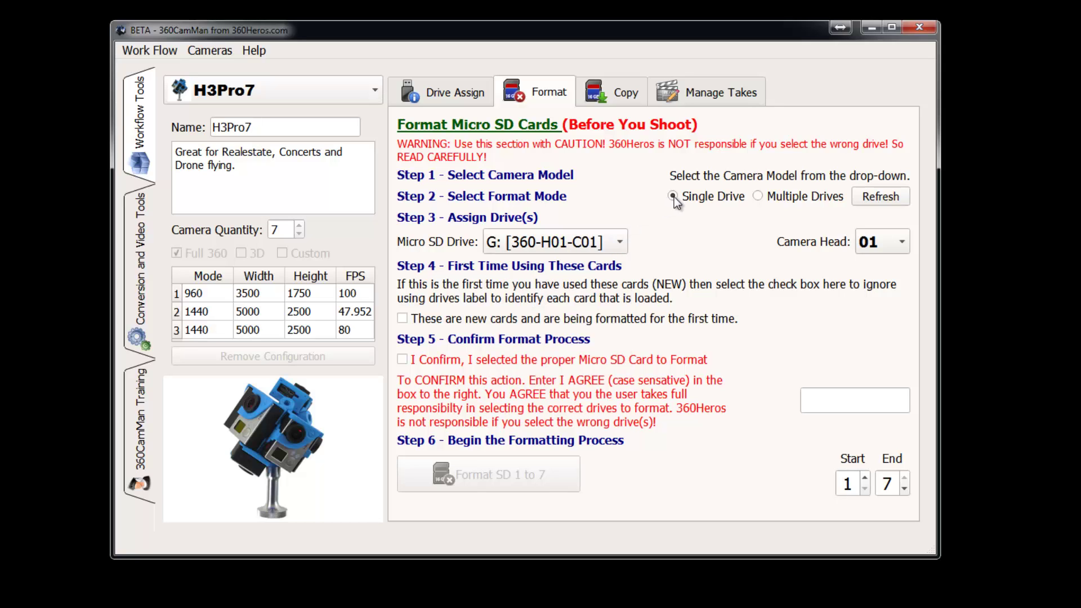
{"action": "left_click", "coordinate": [758, 197]}
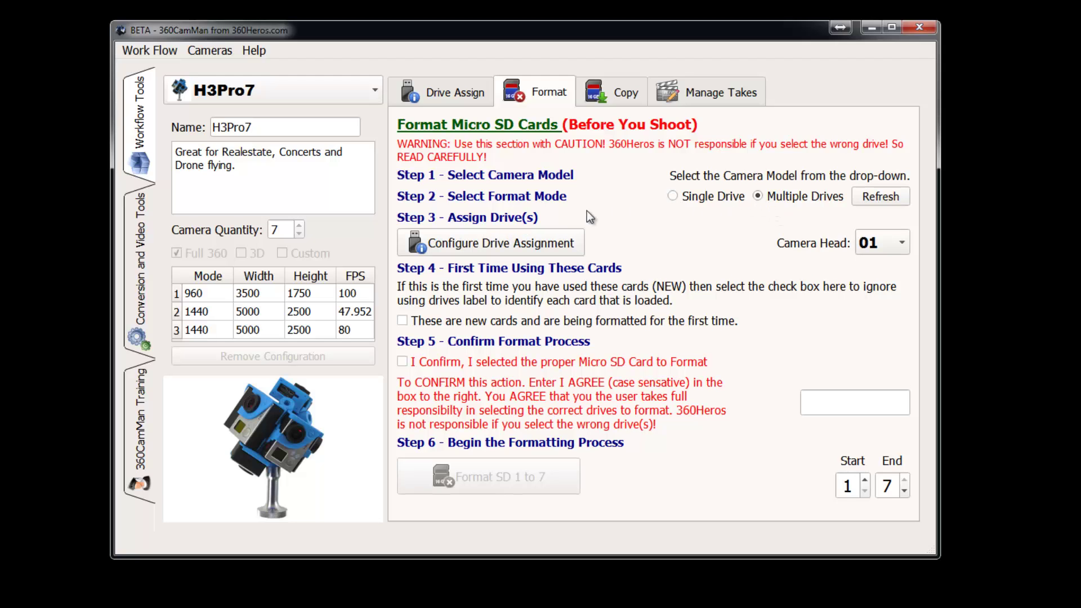
{"action": "left_click", "coordinate": [510, 244]}
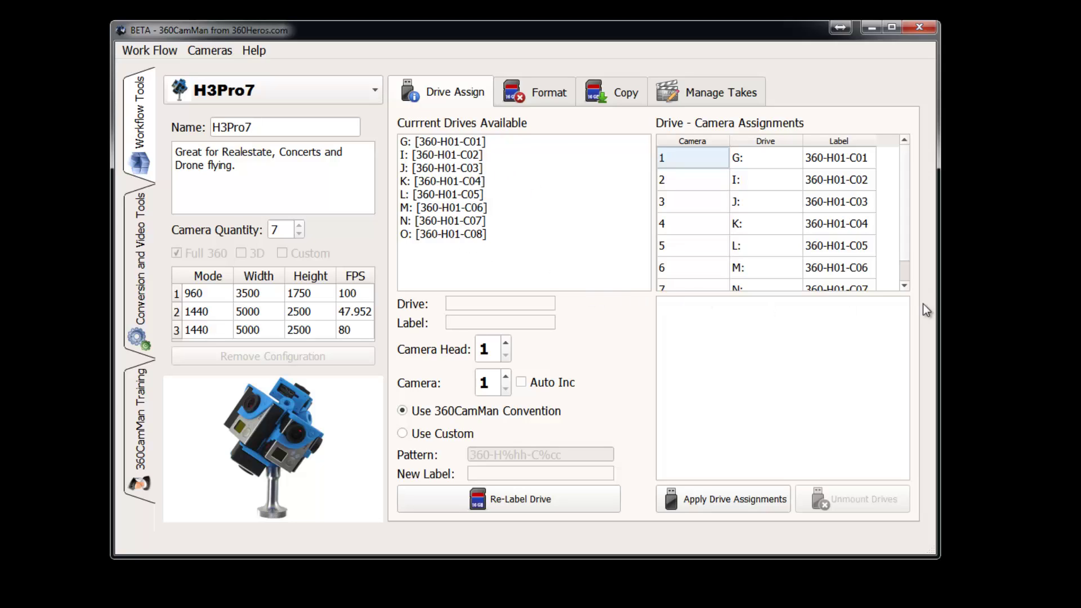
Reposition and enlarge the application window to fit the whole drive-camera assignment table
{"action": "scroll", "coordinate": [903, 257], "scroll_direction": "down", "scroll_amount": 1}
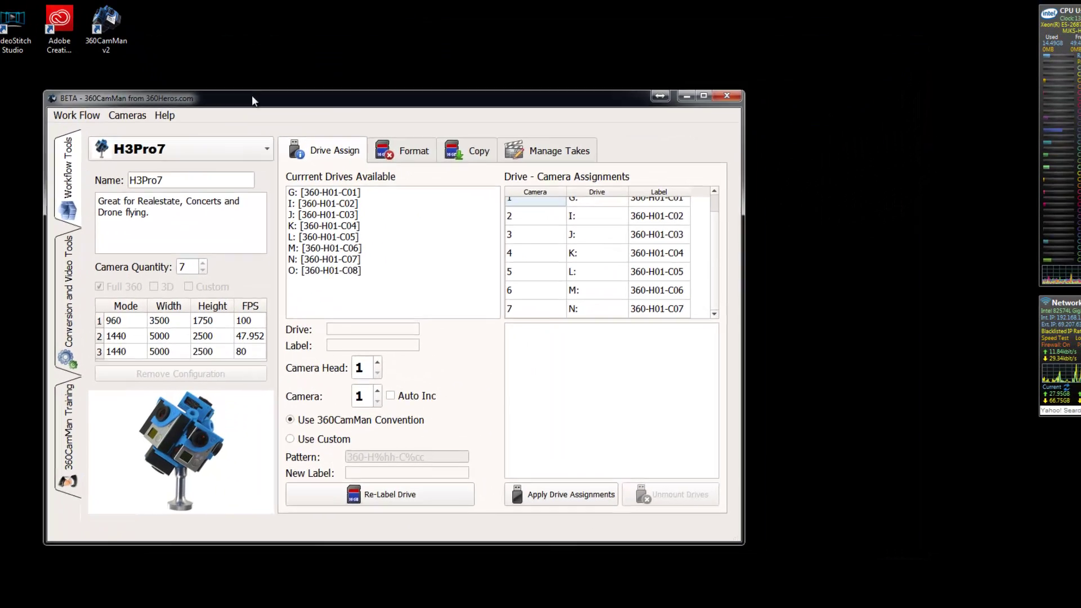
{"action": "left_click_drag", "start_coordinate": [252, 101], "coordinate": [261, 82]}
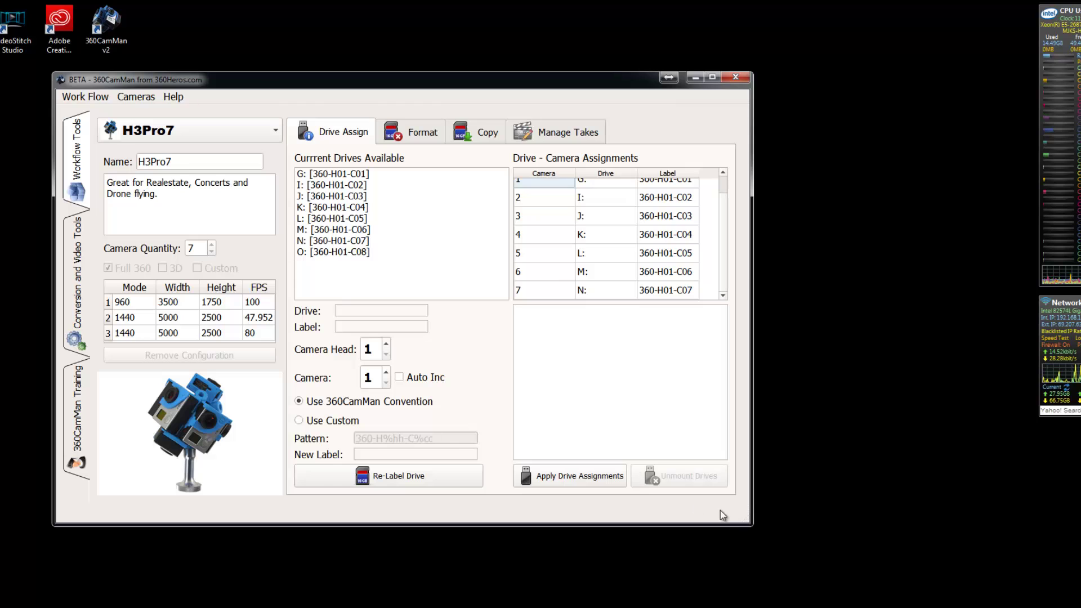
{"action": "left_click_drag", "start_coordinate": [752, 524], "coordinate": [899, 607]}
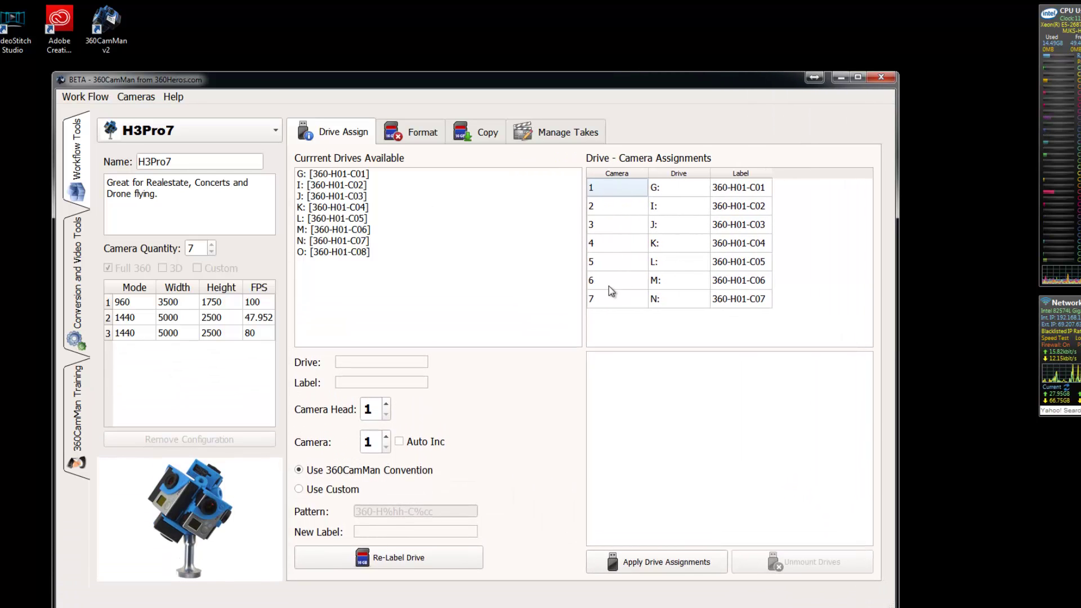
Switch the camera model to H3Pro10HD and examine its drive-camera assignments down to camera 10
{"action": "left_click", "coordinate": [219, 139]}
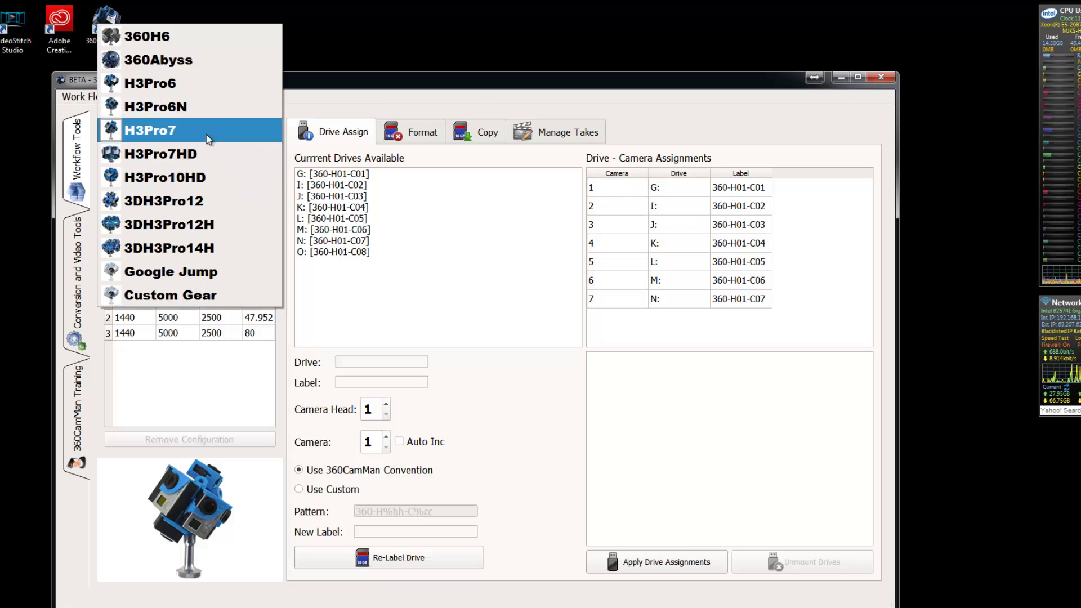
{"action": "left_click", "coordinate": [194, 175]}
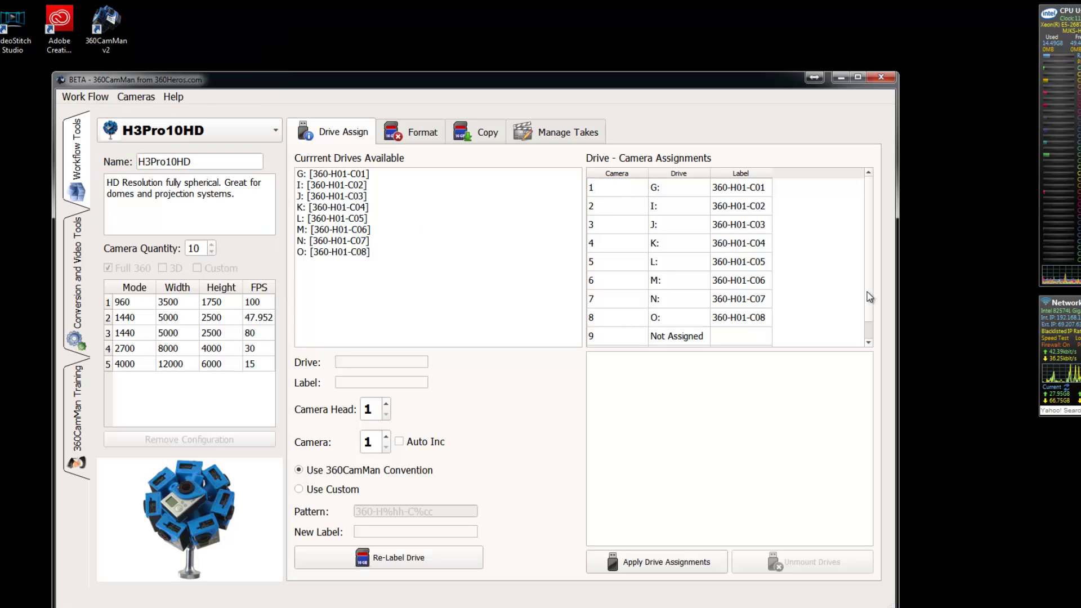
{"action": "scroll", "coordinate": [866, 330], "scroll_direction": "down", "scroll_amount": 1}
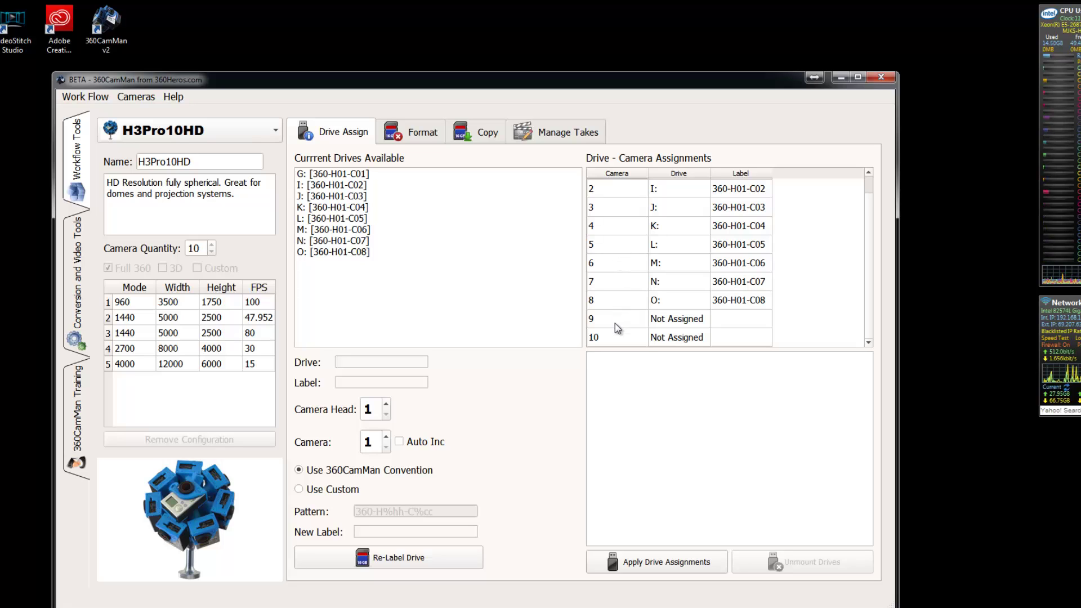
Set the camera model back to H3Pro7 and apply its drive assignments
{"action": "left_click", "coordinate": [237, 132]}
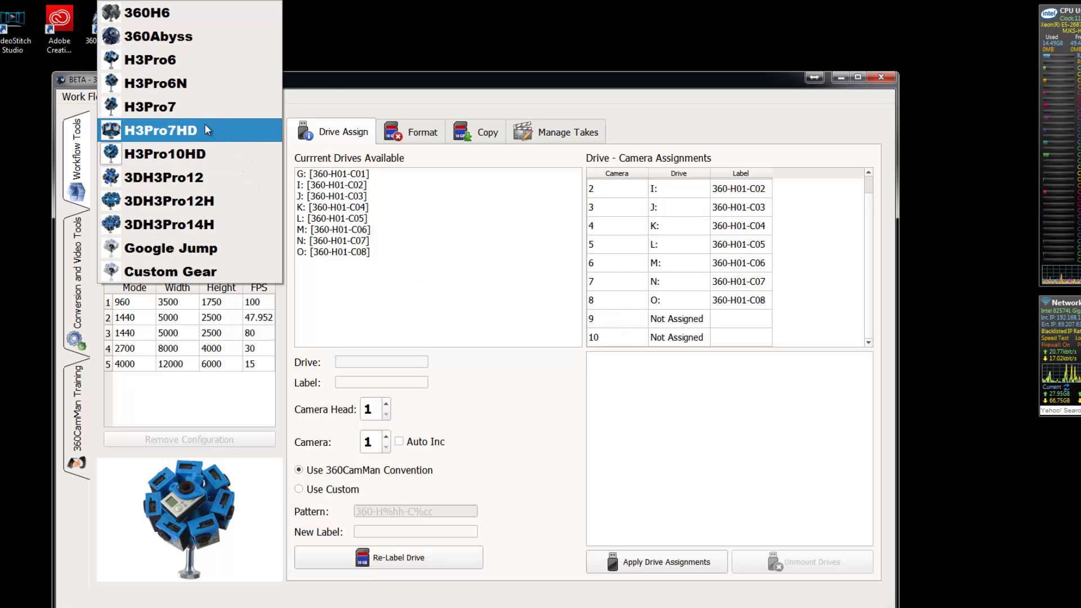
{"action": "left_click", "coordinate": [198, 109]}
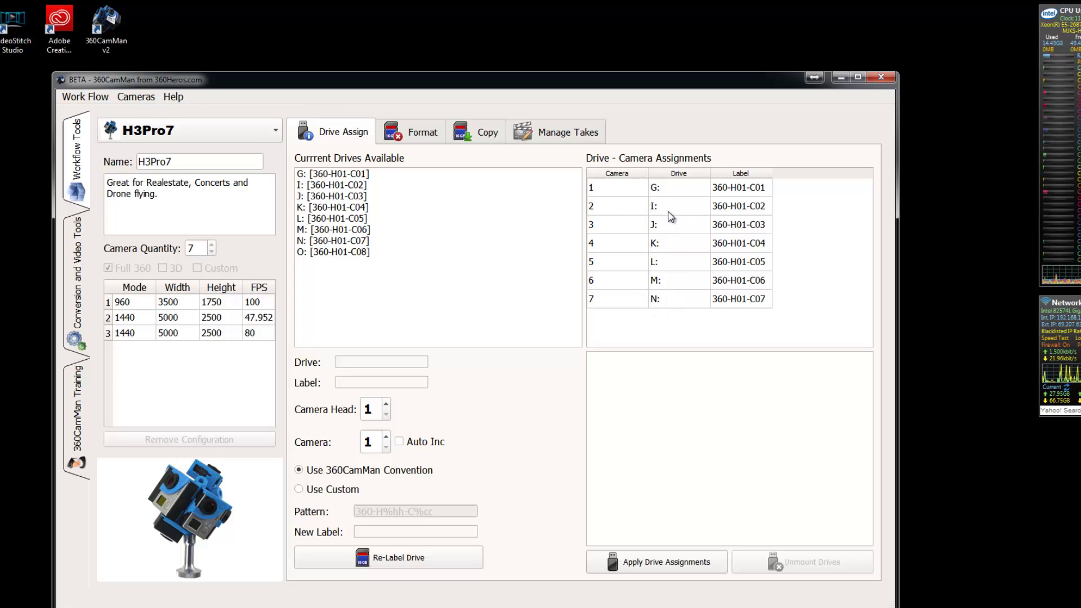
{"action": "left_click", "coordinate": [670, 571]}
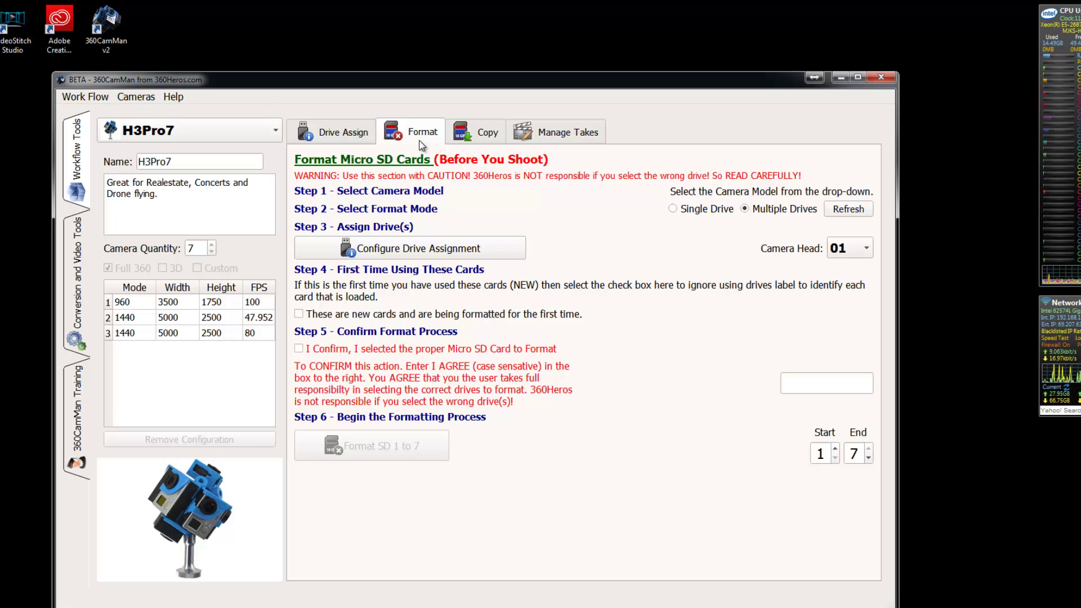
Return to the drive assignments and inspect the details and contents of drives G: and I:
{"action": "left_click", "coordinate": [355, 132]}
{"action": "left_click", "coordinate": [353, 177]}
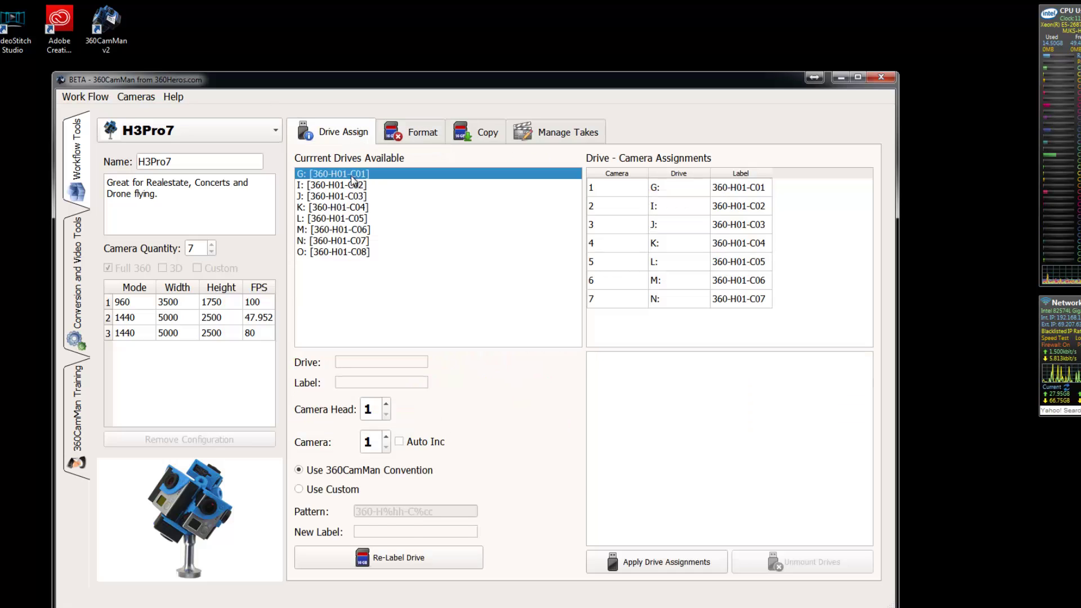
{"action": "left_click", "coordinate": [351, 189]}
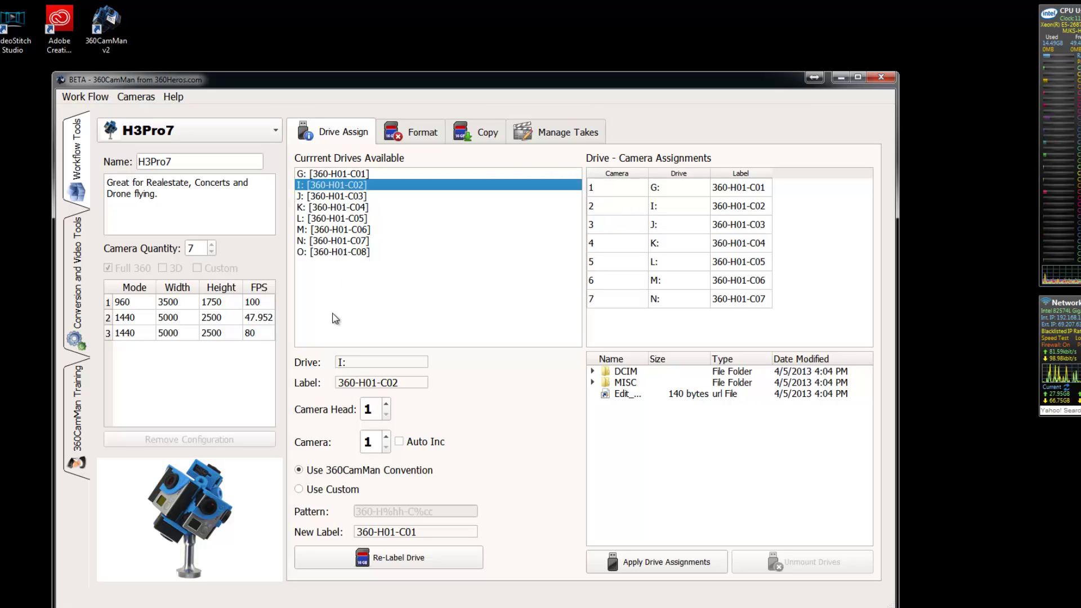
Set the camera number to 10 for drive O: and relabel the drive as 360-H01-C10
{"action": "left_click", "coordinate": [345, 253]}
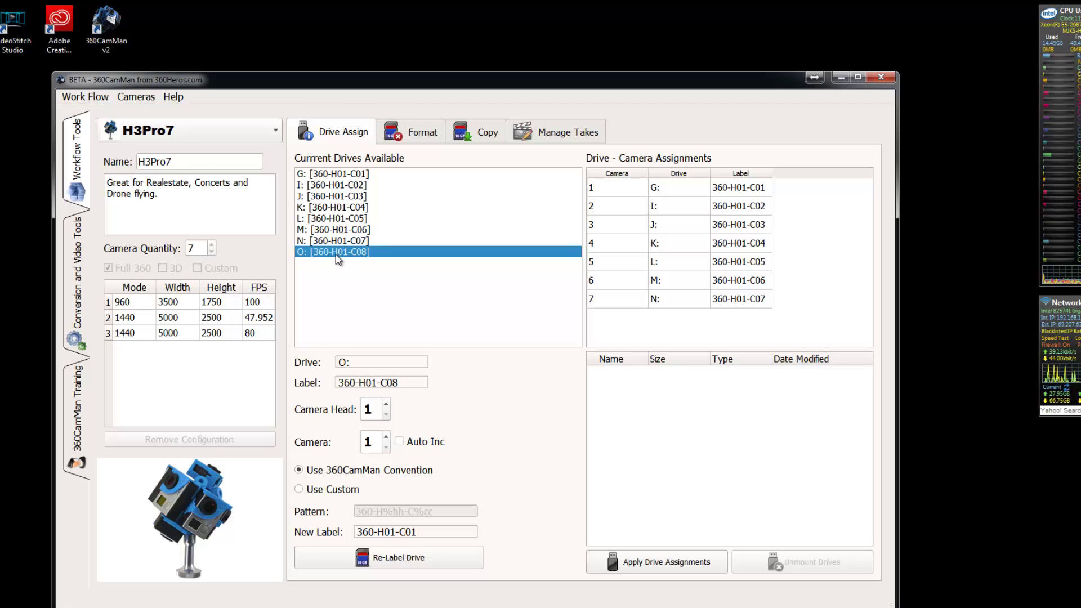
{"action": "left_click", "coordinate": [386, 438]}
{"action": "left_click", "coordinate": [387, 438]}
{"action": "left_click", "coordinate": [387, 438]}
{"action": "left_click", "coordinate": [386, 438]}
{"action": "left_click", "coordinate": [386, 437]}
{"action": "left_click", "coordinate": [386, 438]}
{"action": "left_click", "coordinate": [387, 438]}
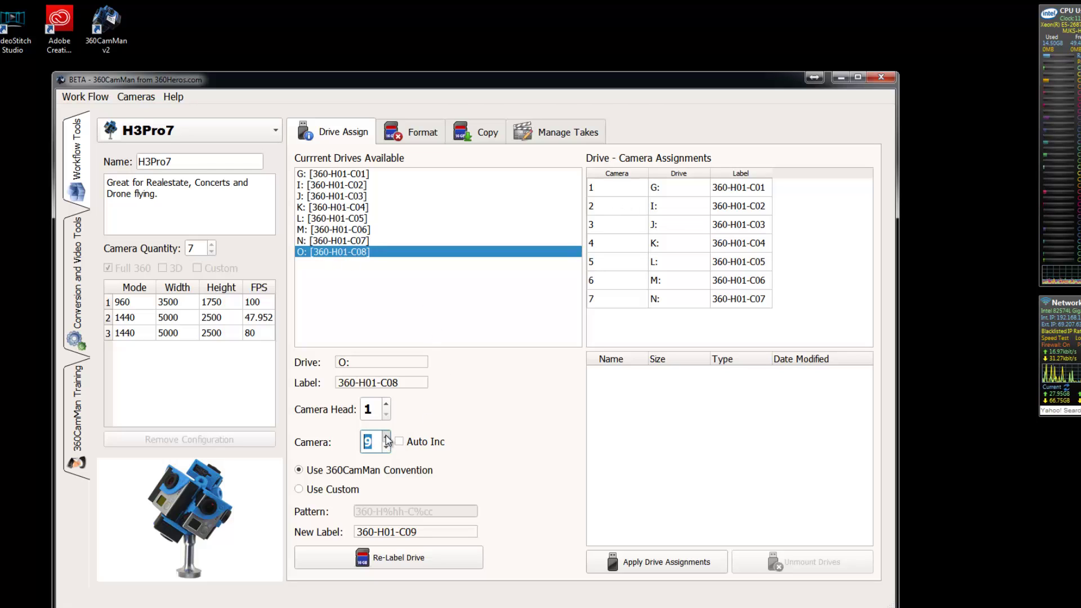
{"action": "left_click", "coordinate": [386, 437]}
{"action": "left_click", "coordinate": [387, 437]}
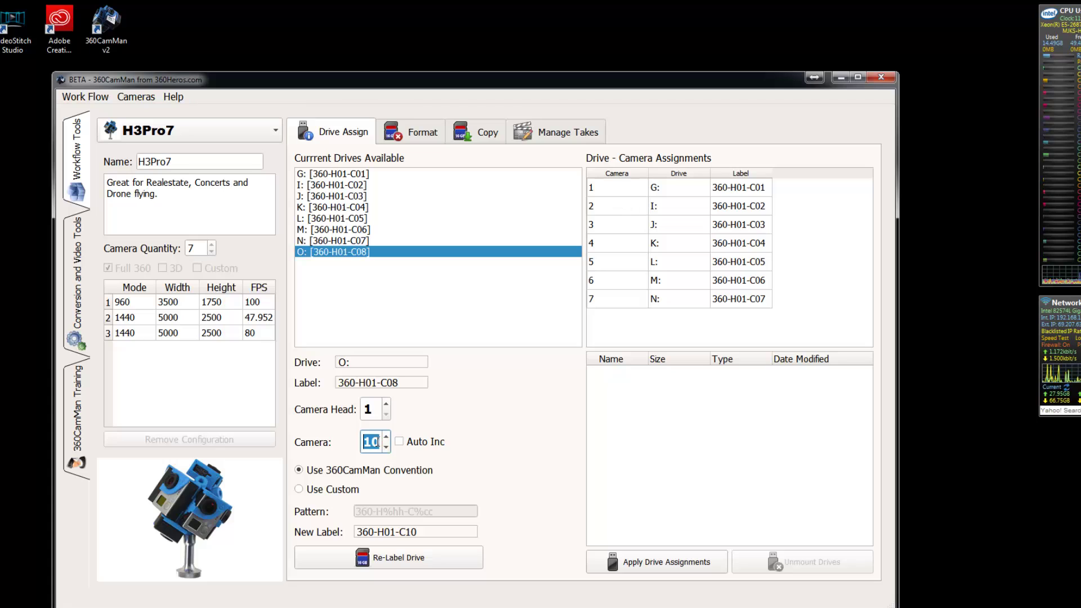
{"action": "left_click", "coordinate": [384, 559]}
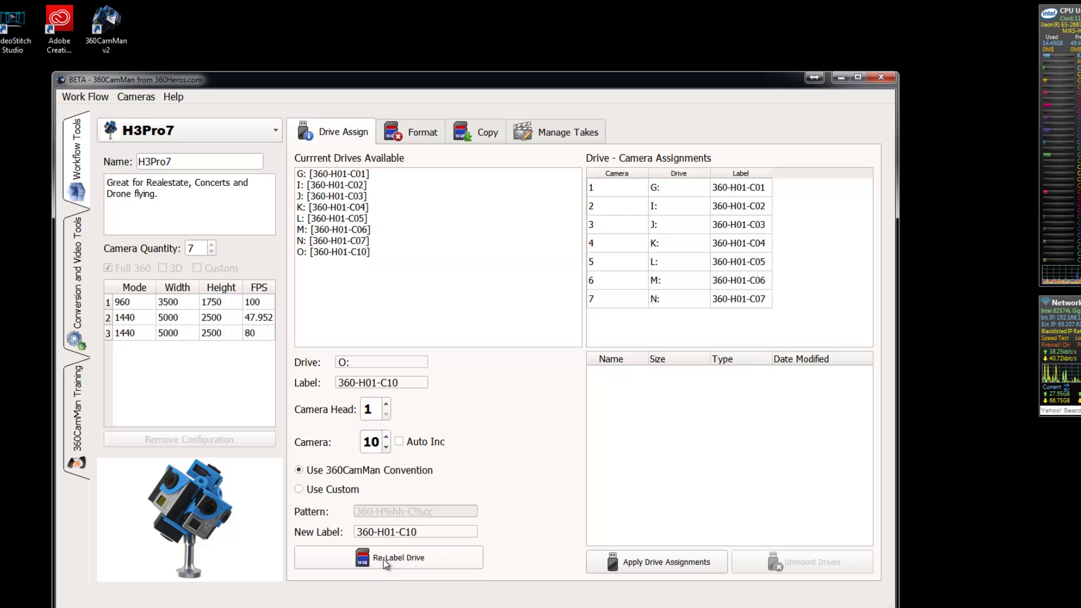
Relabel drive O: as 360-H01-C09 using camera number 9 with automatic camera incrementing enabled
{"action": "left_click", "coordinate": [354, 253]}
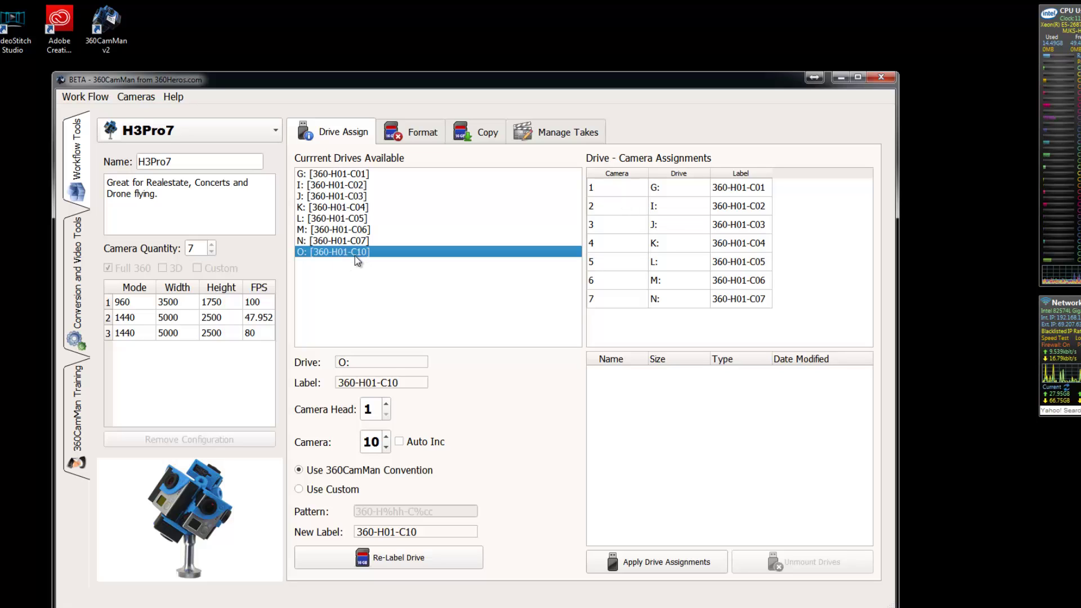
{"action": "left_click", "coordinate": [386, 437]}
{"action": "left_click", "coordinate": [386, 448]}
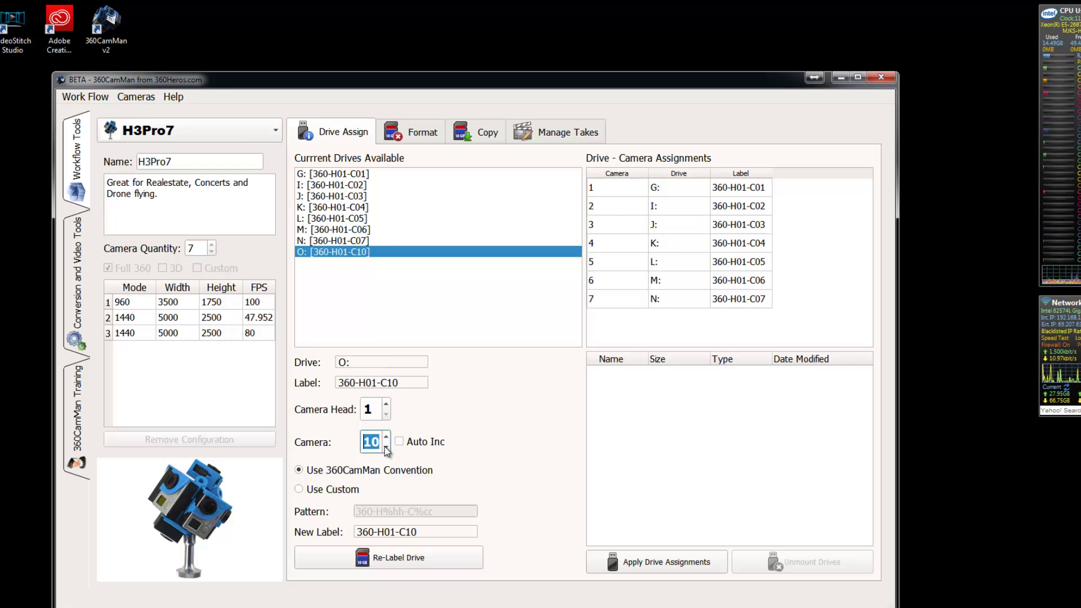
{"action": "left_click", "coordinate": [387, 449]}
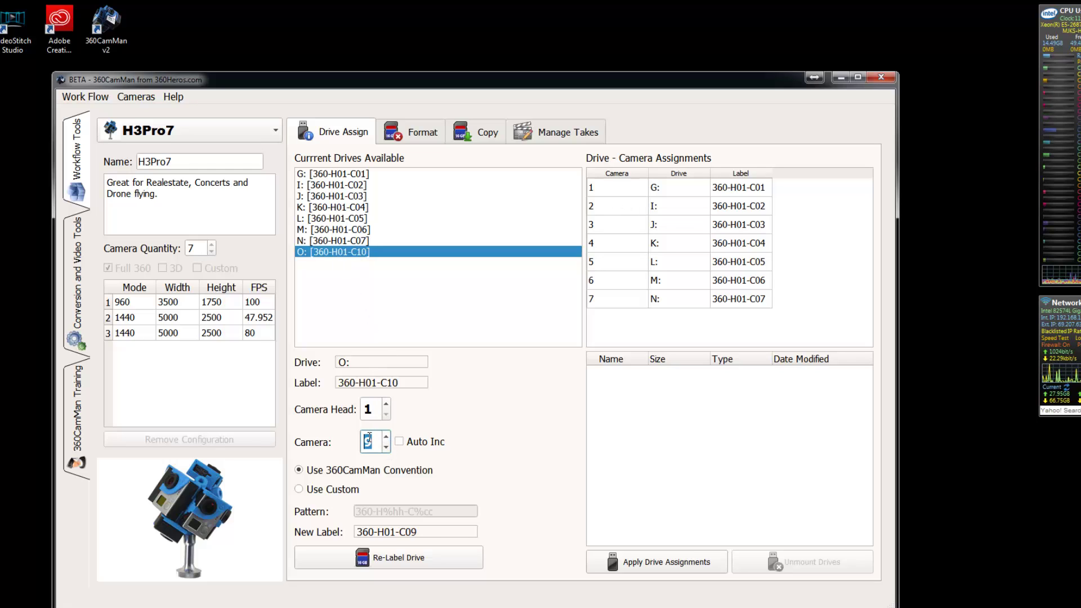
{"action": "left_click", "coordinate": [399, 442]}
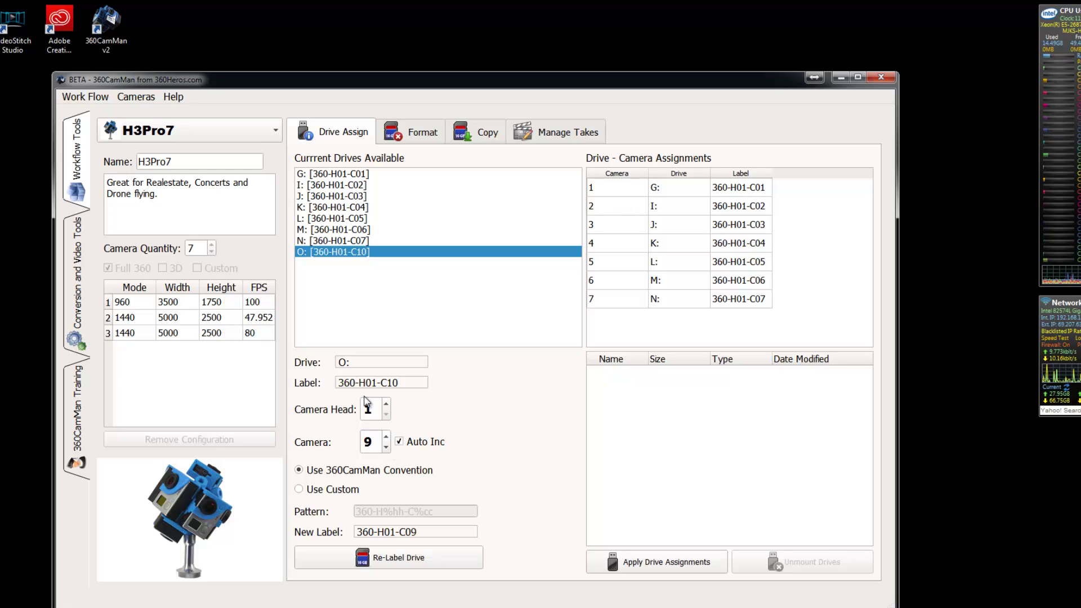
{"action": "left_click", "coordinate": [381, 560]}
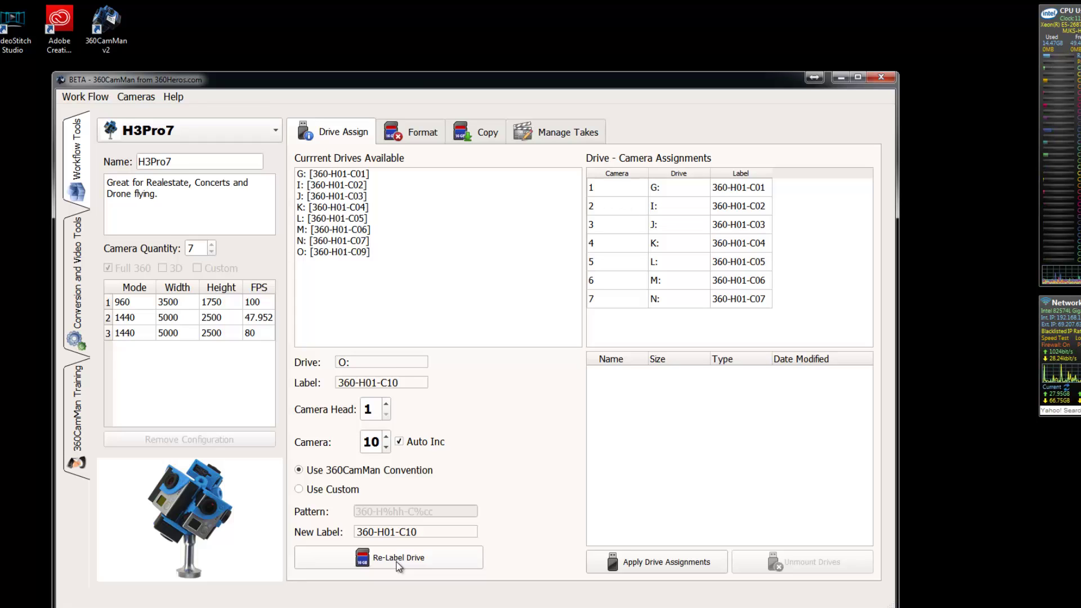
Confirm the proper micro SD card selection for formatting and reopen the drive assignment configuration
{"action": "left_click", "coordinate": [415, 138]}
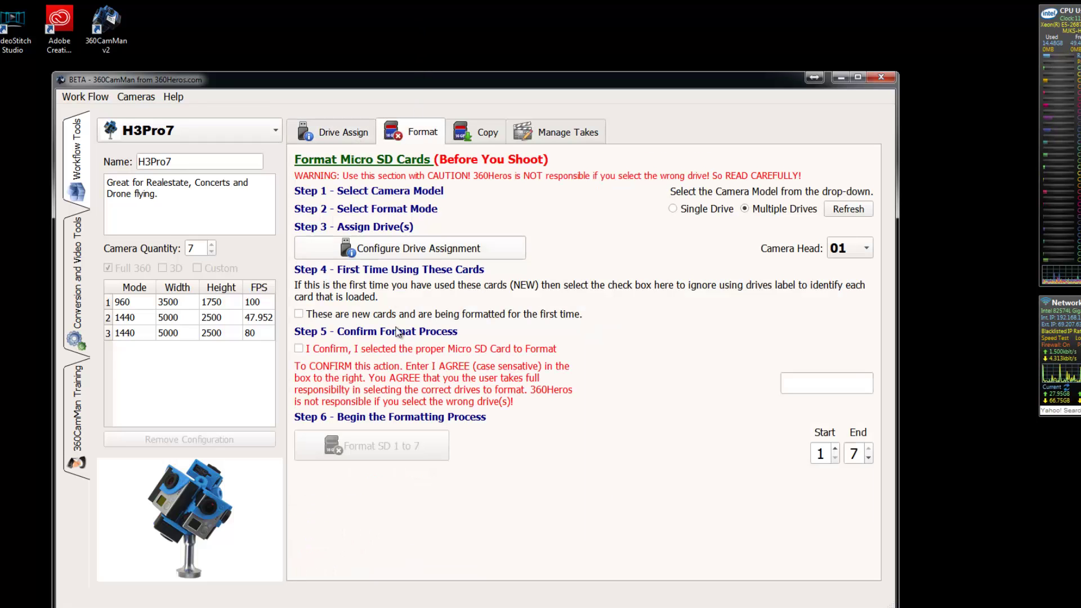
{"action": "left_click", "coordinate": [300, 350]}
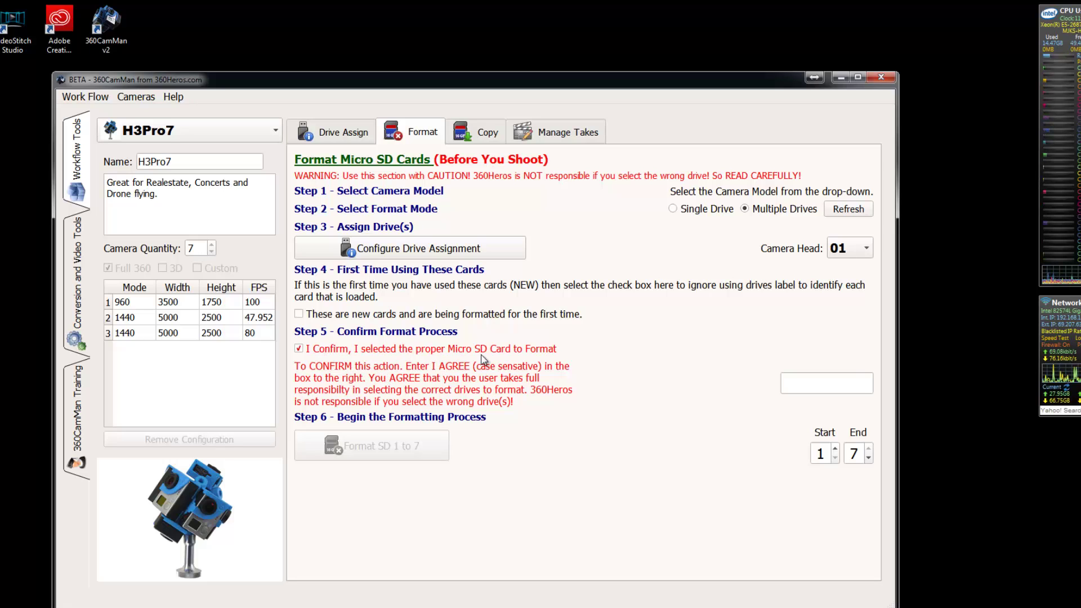
{"action": "left_click", "coordinate": [454, 252]}
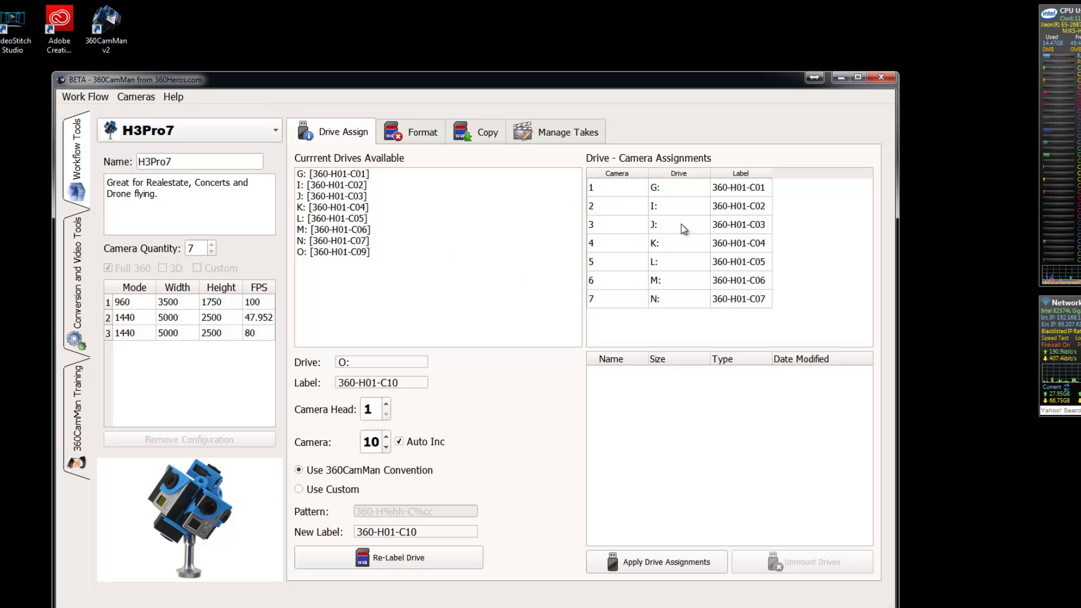
Inspect the contents of drives G: through N:, expanding the DCIM subfolder on drive J: and widening the file name column
{"action": "left_click", "coordinate": [327, 175]}
{"action": "left_click", "coordinate": [336, 186]}
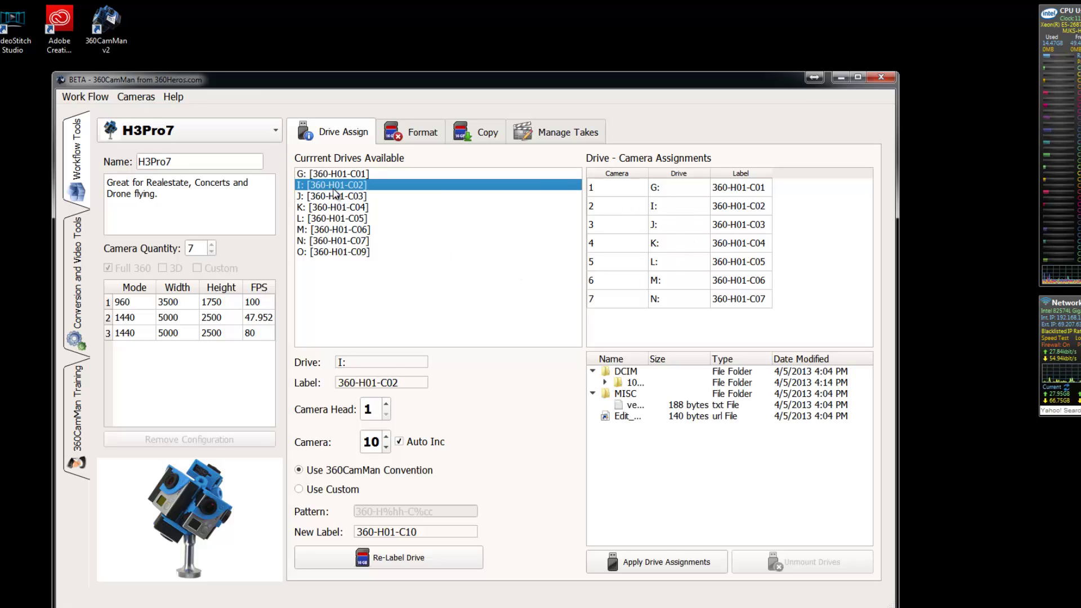
{"action": "left_click", "coordinate": [336, 197]}
{"action": "left_click", "coordinate": [606, 383]}
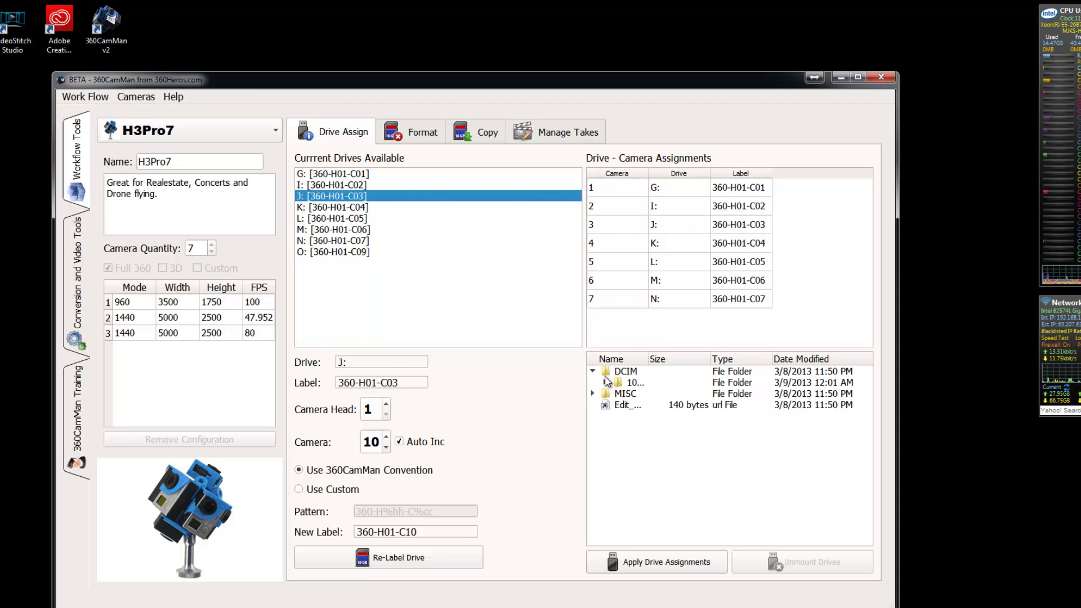
{"action": "left_click_drag", "start_coordinate": [647, 361], "coordinate": [708, 365]}
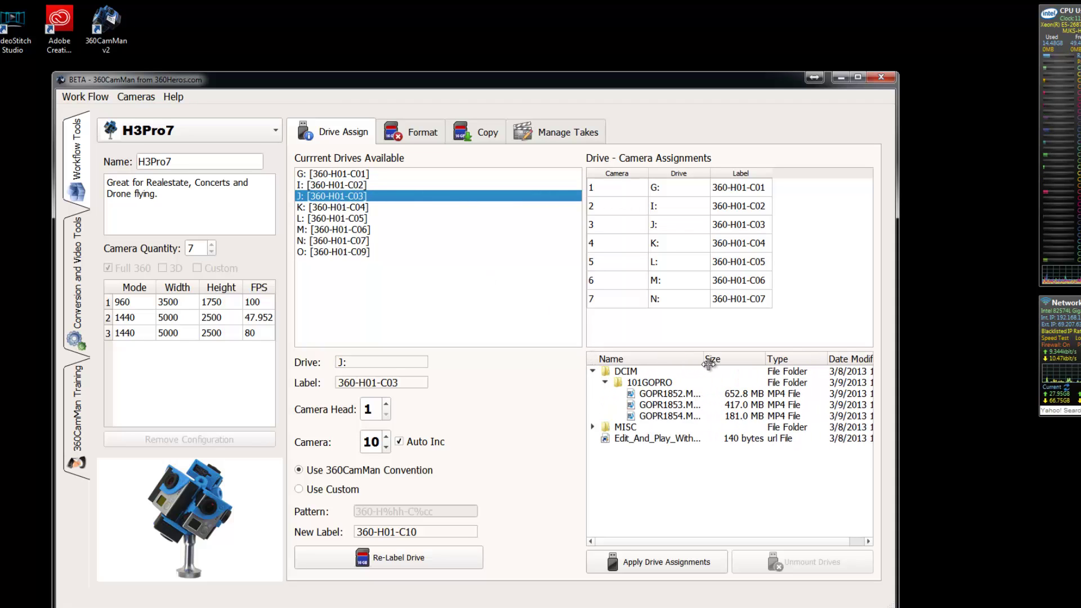
{"action": "left_click", "coordinate": [346, 207]}
{"action": "left_click", "coordinate": [345, 218]}
{"action": "left_click", "coordinate": [347, 230]}
{"action": "left_click", "coordinate": [351, 241]}
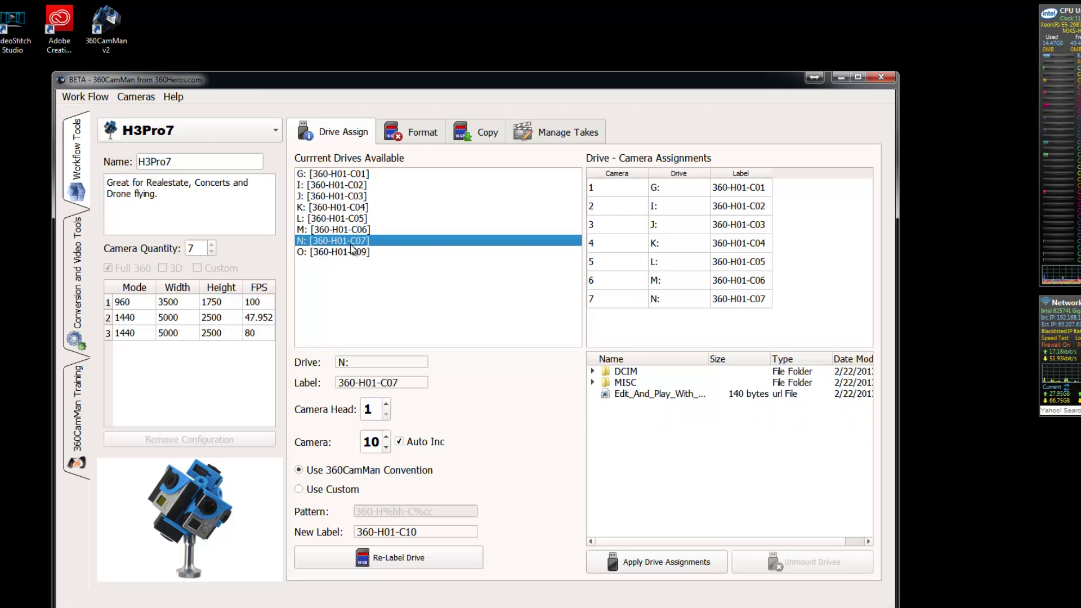
Confirm the card selection with I AGREE, open the format process for SD cards 1 to 7, and cancel it
{"action": "left_click", "coordinate": [417, 141]}
{"action": "left_click", "coordinate": [304, 348]}
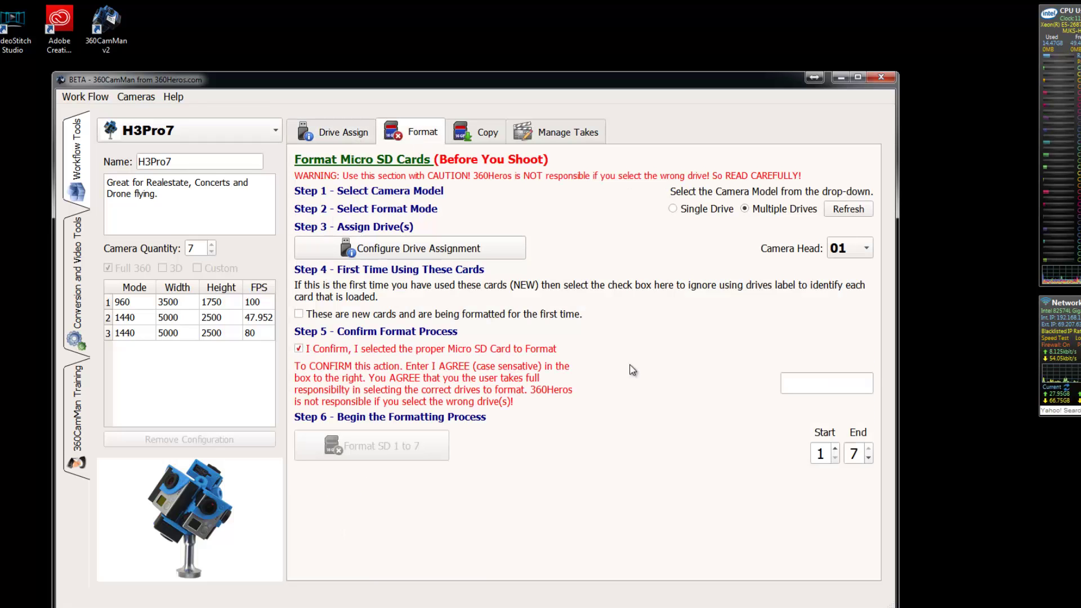
{"action": "left_click", "coordinate": [784, 380]}
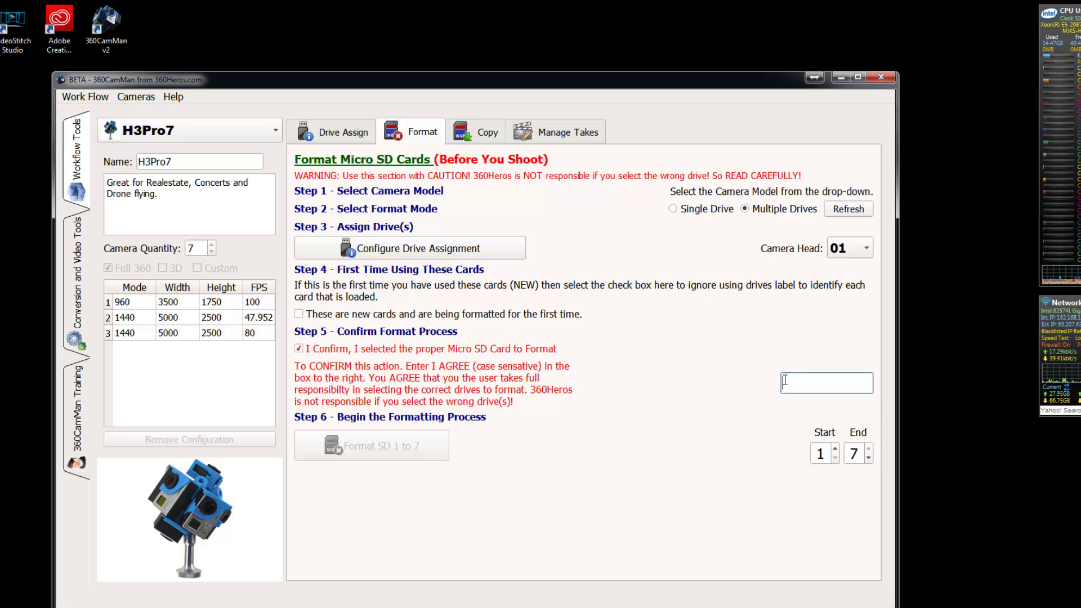
{"action": "type", "text": "I AGREE"}
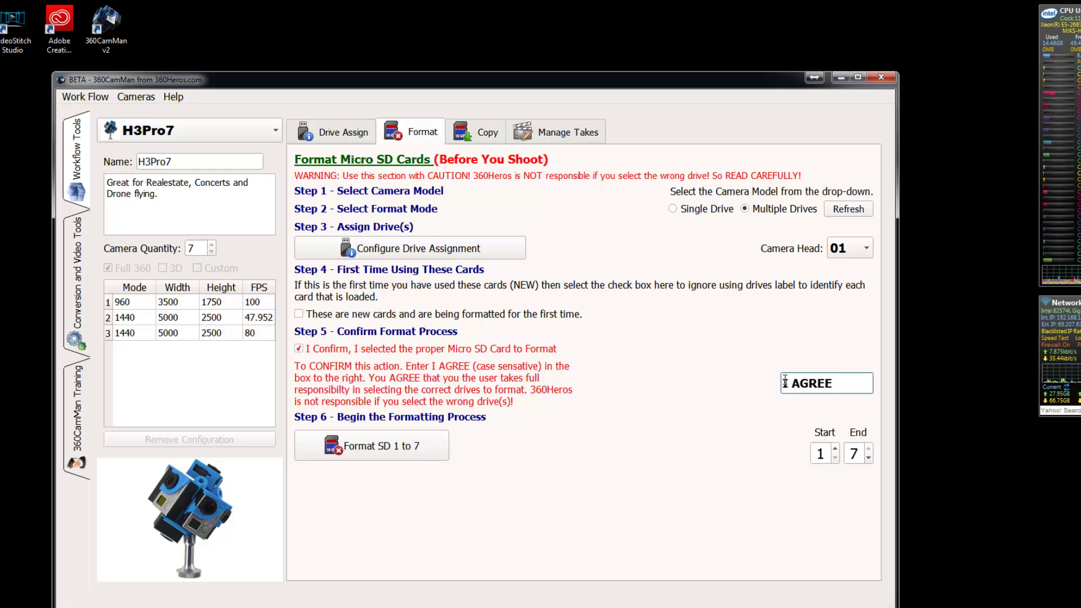
{"action": "left_click", "coordinate": [385, 448]}
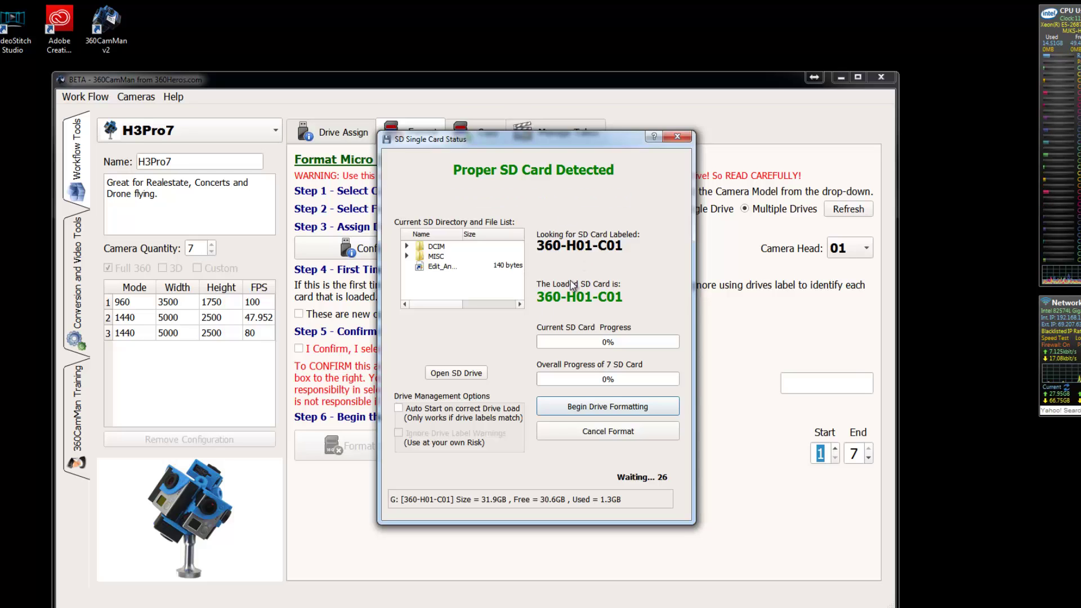
{"action": "left_click", "coordinate": [597, 437]}
{"action": "left_click", "coordinate": [542, 345]}
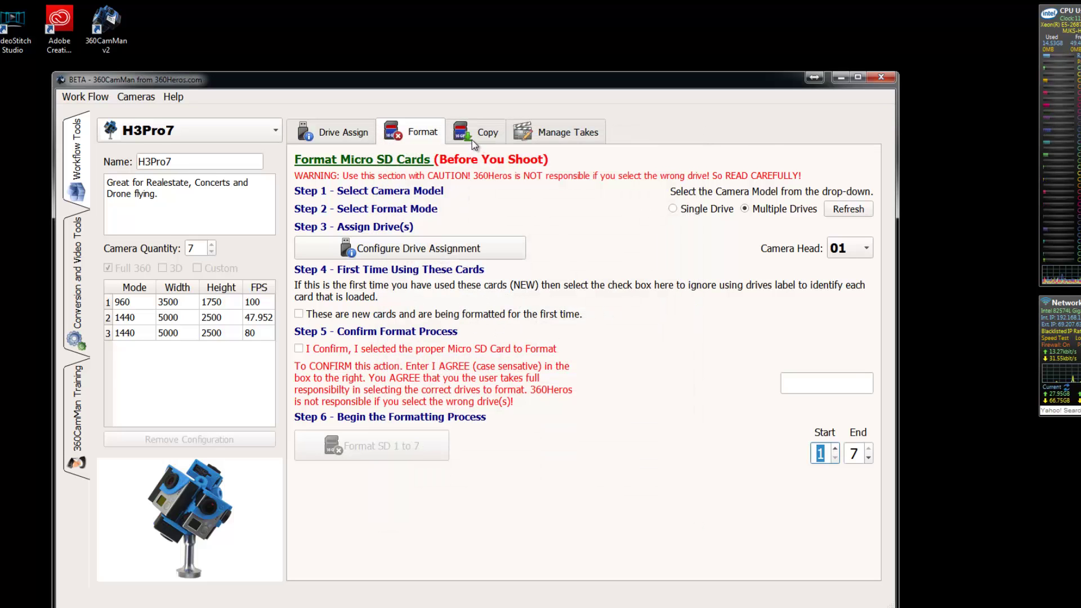
Set the copy mode to Multiple Cards and apply the drive assignments for copying
{"action": "left_click", "coordinate": [480, 135]}
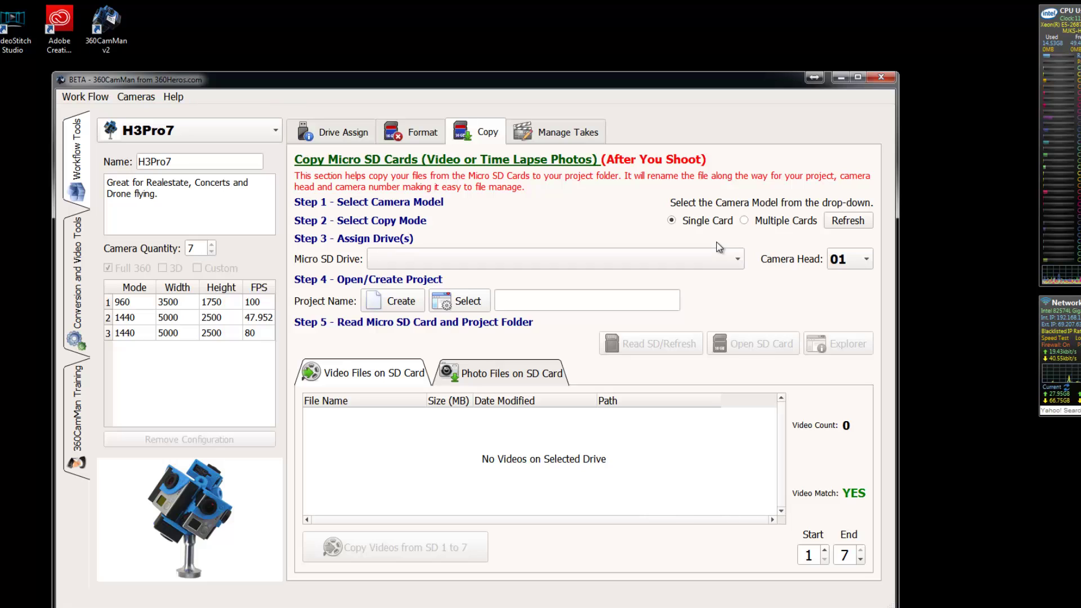
{"action": "left_click", "coordinate": [739, 263]}
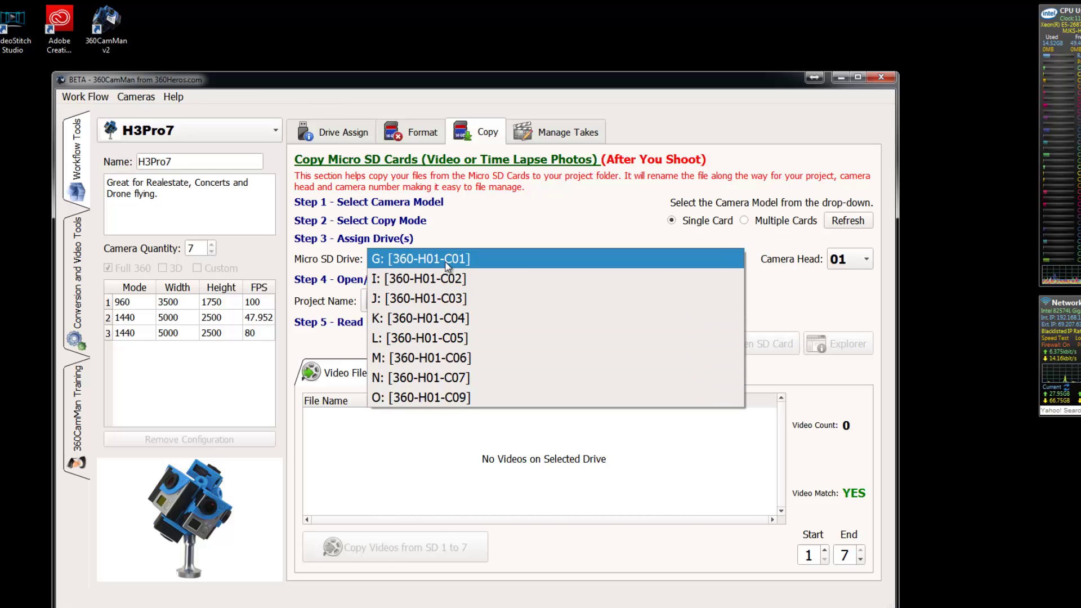
{"action": "left_click", "coordinate": [745, 220]}
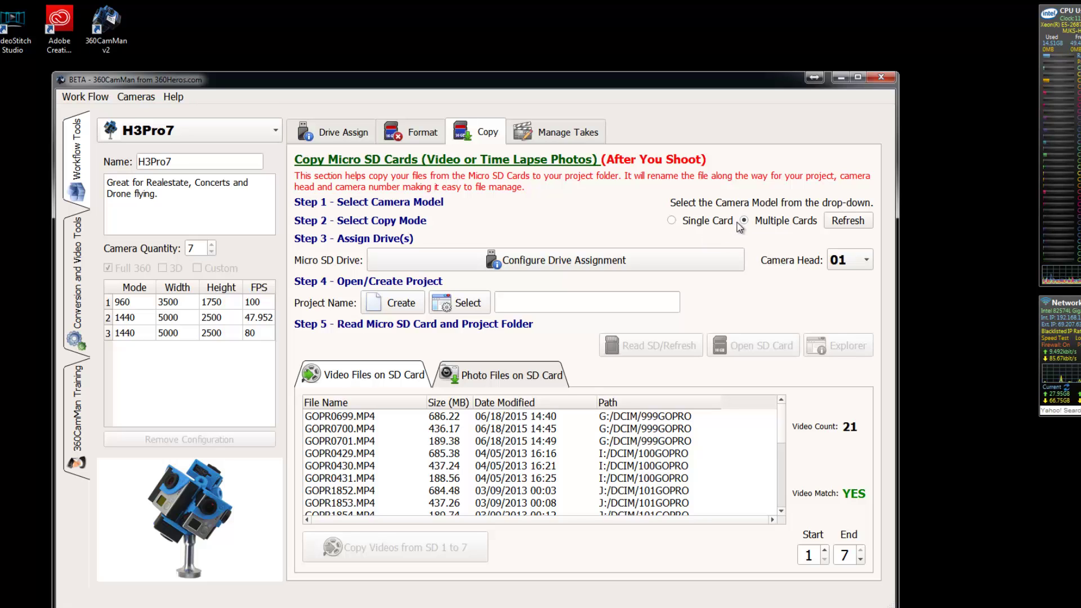
{"action": "left_click", "coordinate": [551, 264]}
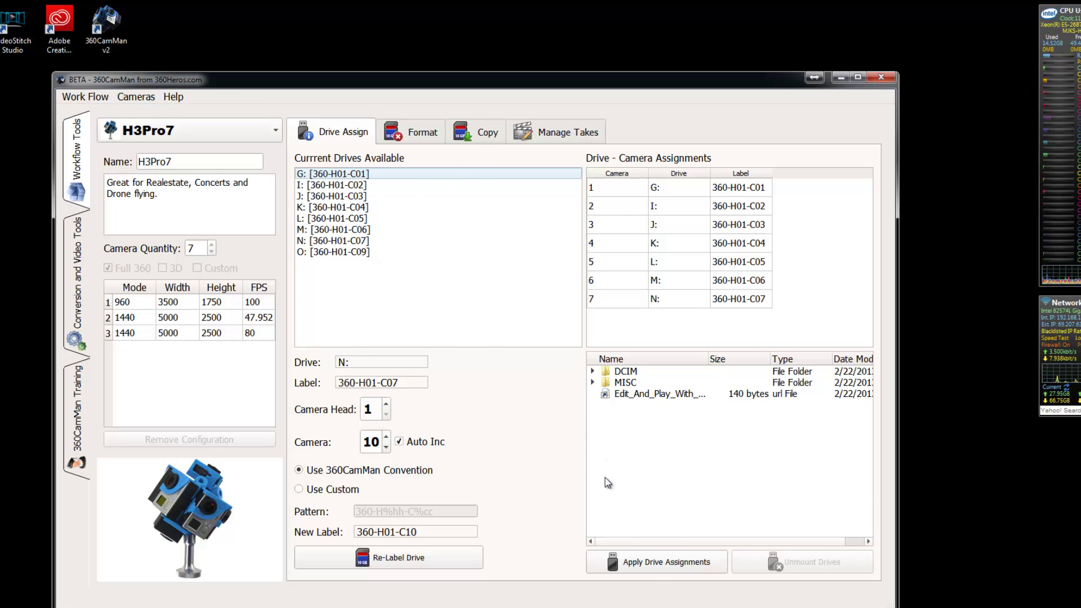
{"action": "left_click", "coordinate": [644, 567]}
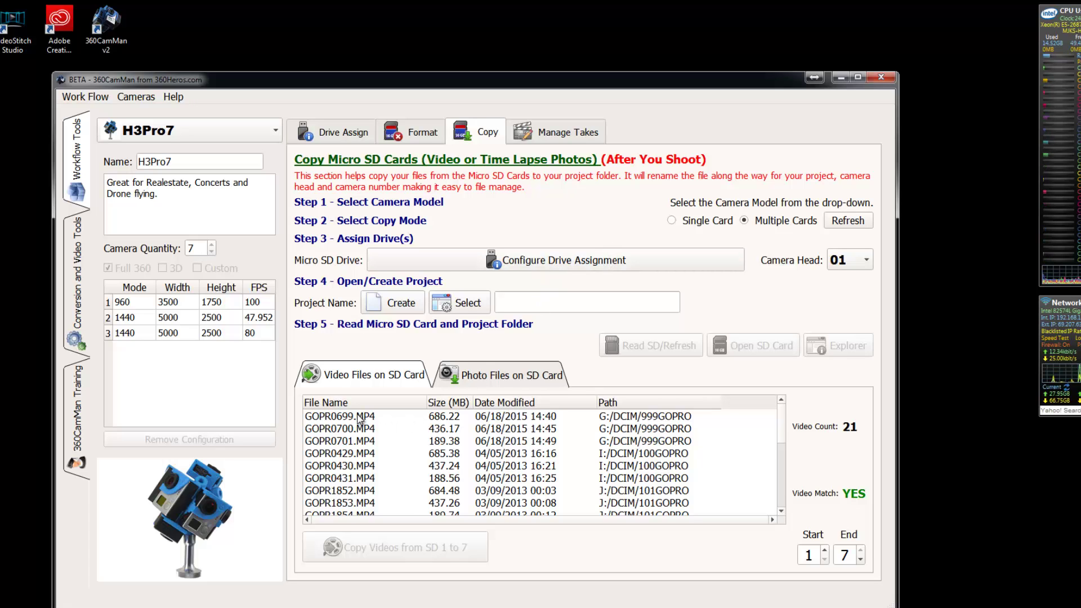
Examine the list of video files on the SD cards, checking the paths, sizes and dates of each drive's files
{"action": "left_click", "coordinate": [624, 445]}
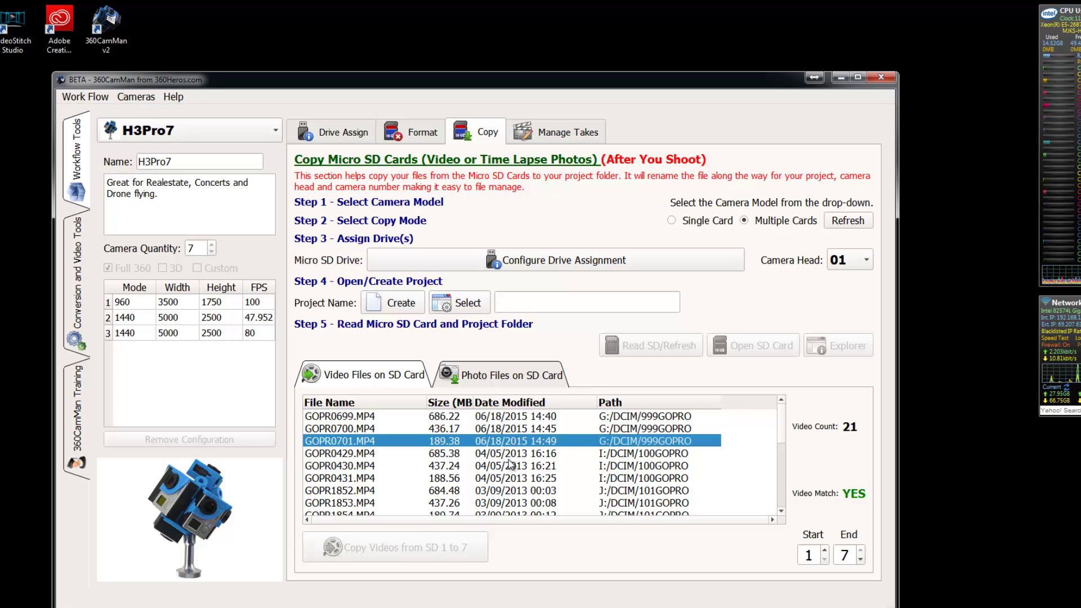
{"action": "scroll", "coordinate": [511, 465], "scroll_direction": "down", "scroll_amount": 4}
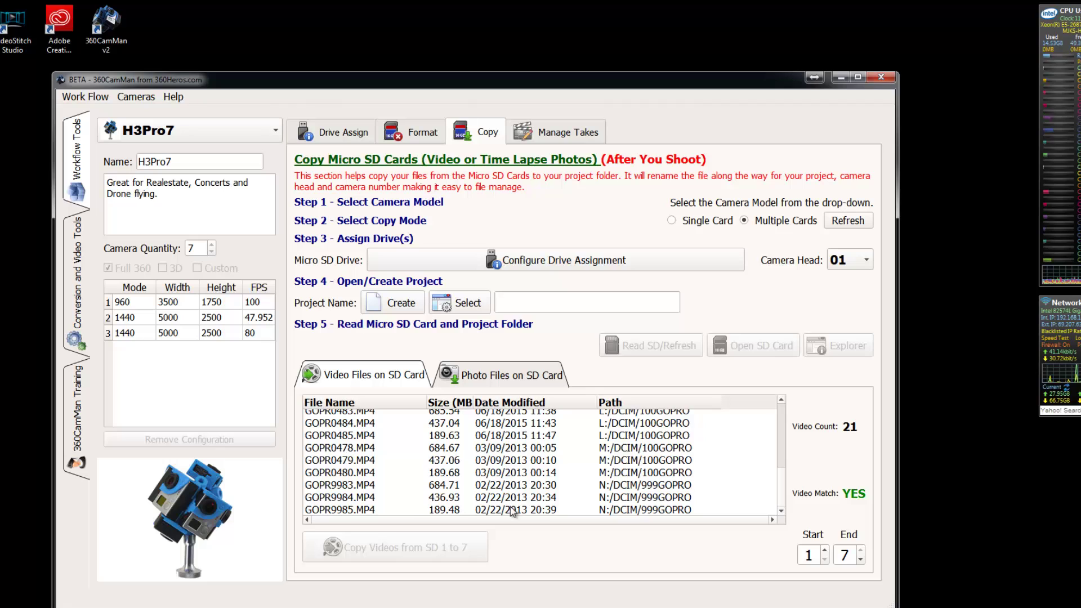
{"action": "scroll", "coordinate": [513, 507], "scroll_direction": "up", "scroll_amount": 4}
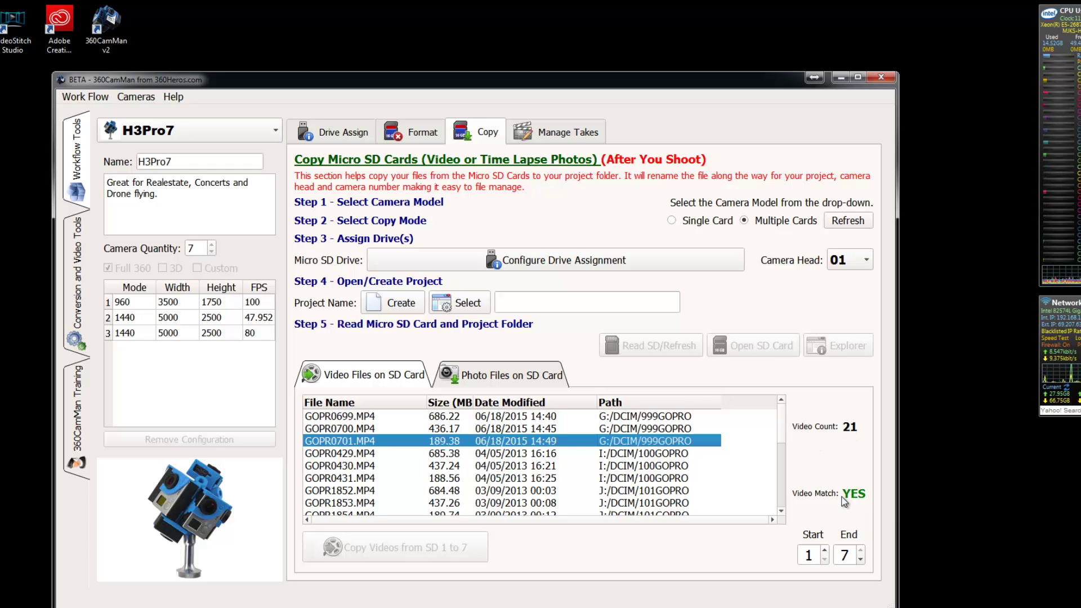
{"action": "left_click", "coordinate": [615, 418]}
{"action": "left_click", "coordinate": [618, 430]}
{"action": "left_click", "coordinate": [617, 442]}
{"action": "left_click", "coordinate": [617, 454]}
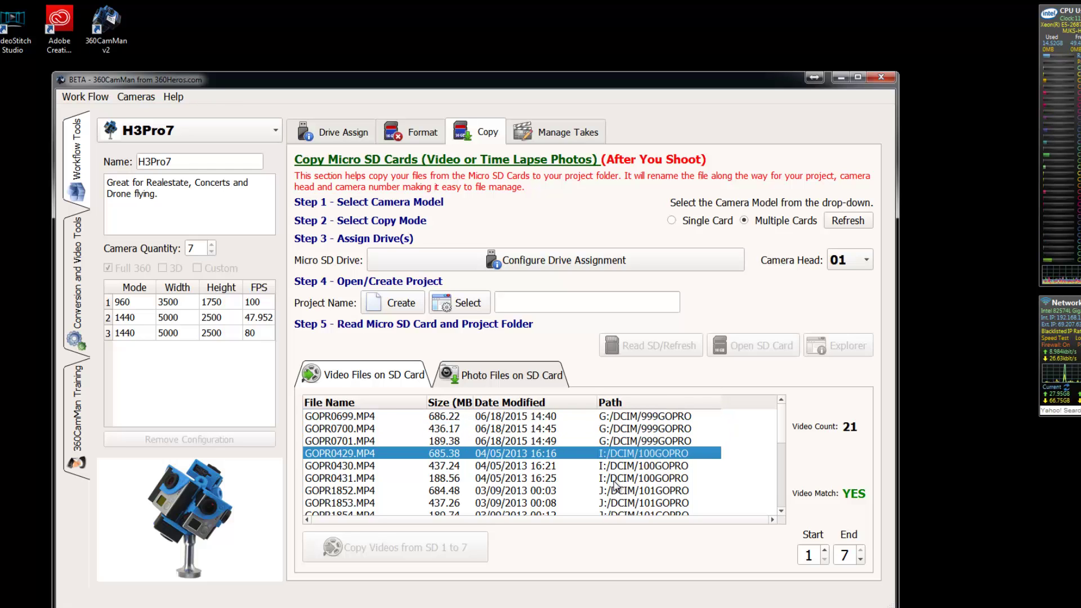
{"action": "left_click", "coordinate": [617, 479]}
{"action": "left_click", "coordinate": [618, 466]}
{"action": "left_click", "coordinate": [619, 456]}
Create a new copy project named TrainingTest
{"action": "left_click", "coordinate": [398, 306]}
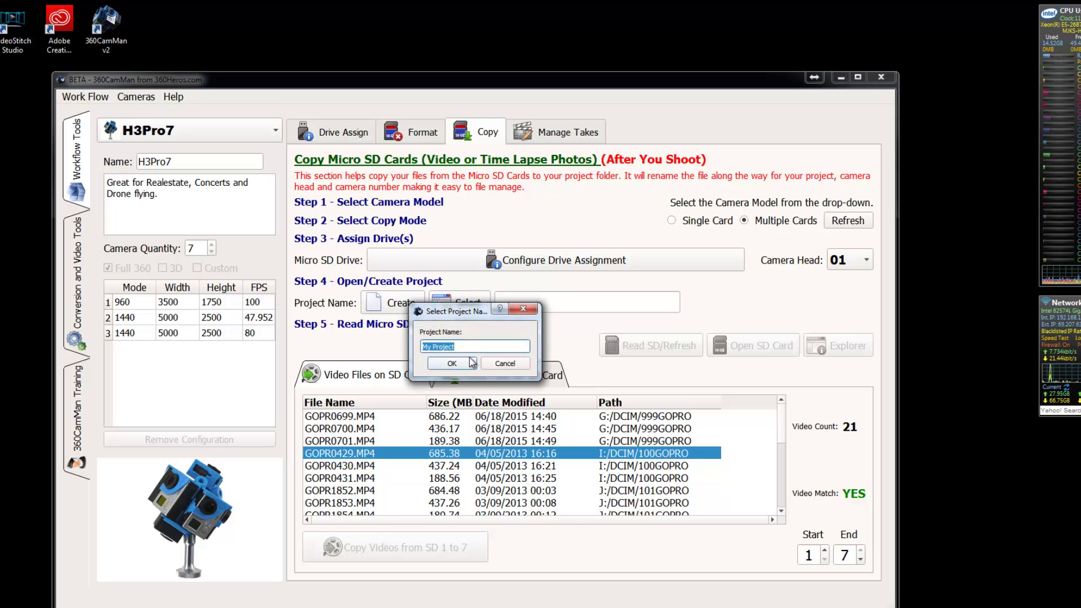
{"action": "type", "text": "TrainingTest"}
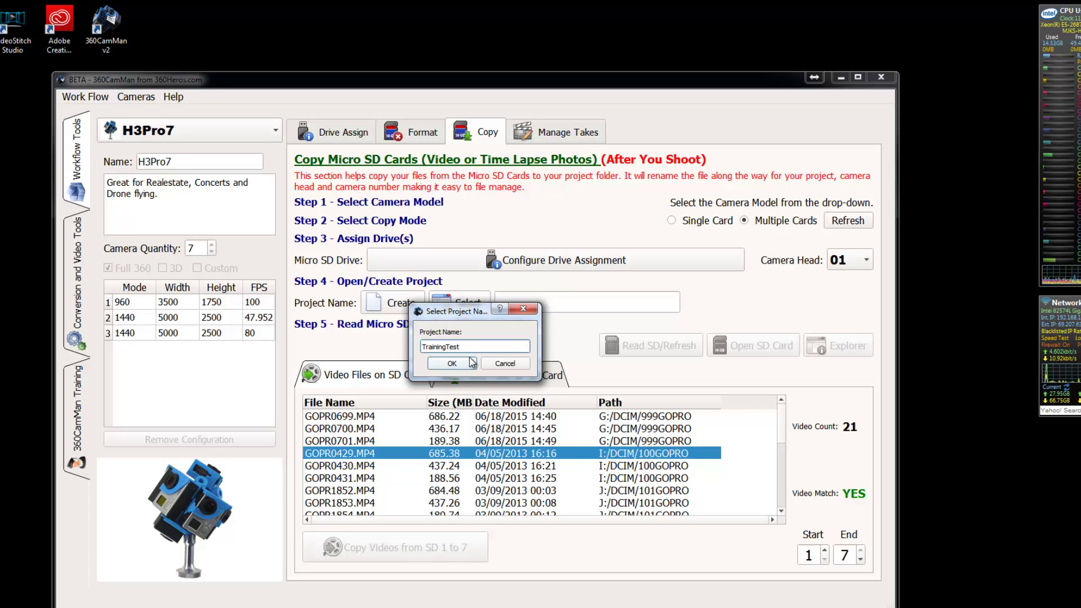
{"action": "left_click", "coordinate": [460, 363]}
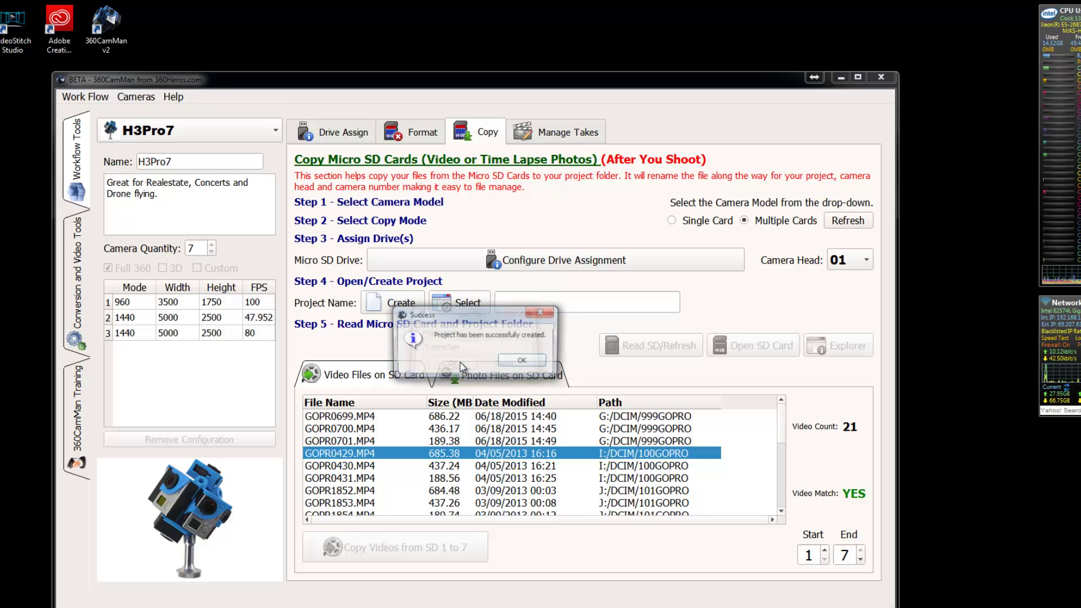
{"action": "left_click", "coordinate": [528, 363]}
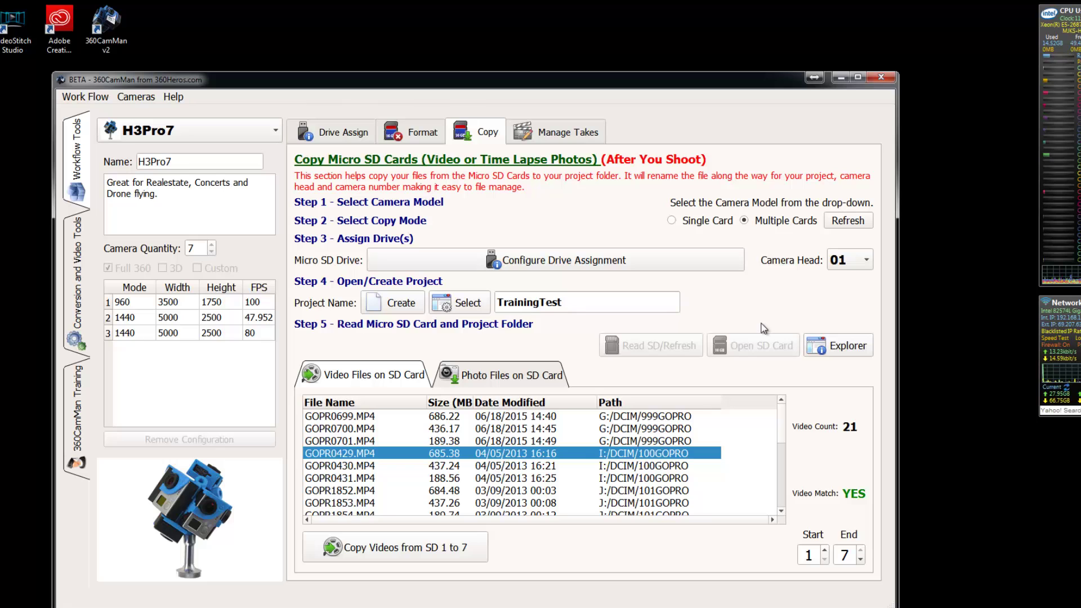
View the TrainingTest project folder in Windows Explorer with a wider file type column, and close the folder
{"action": "left_click", "coordinate": [832, 347]}
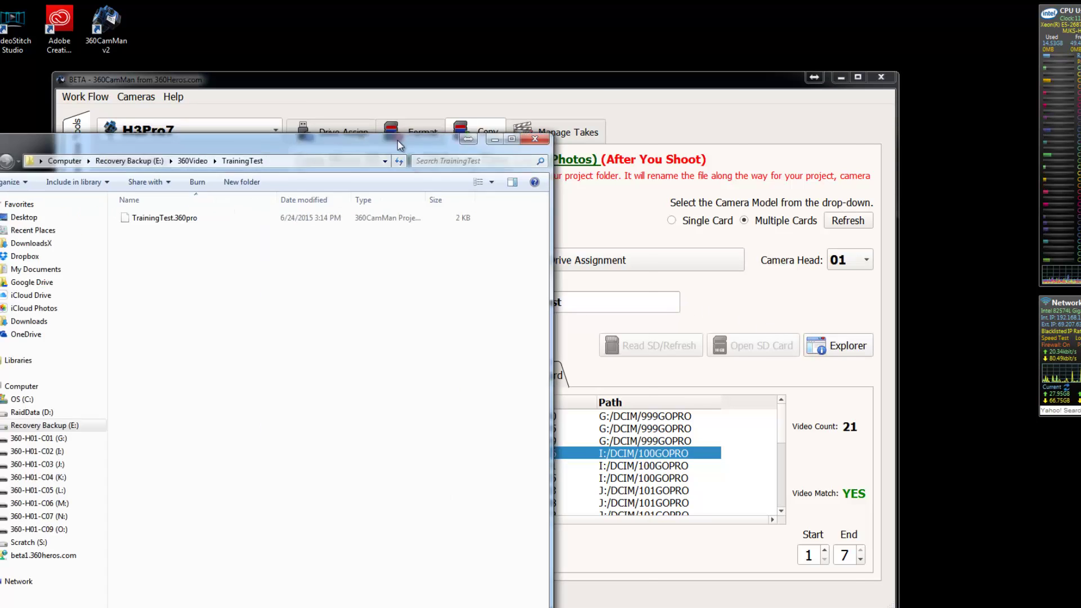
{"action": "left_click_drag", "start_coordinate": [317, 155], "coordinate": [479, 193]}
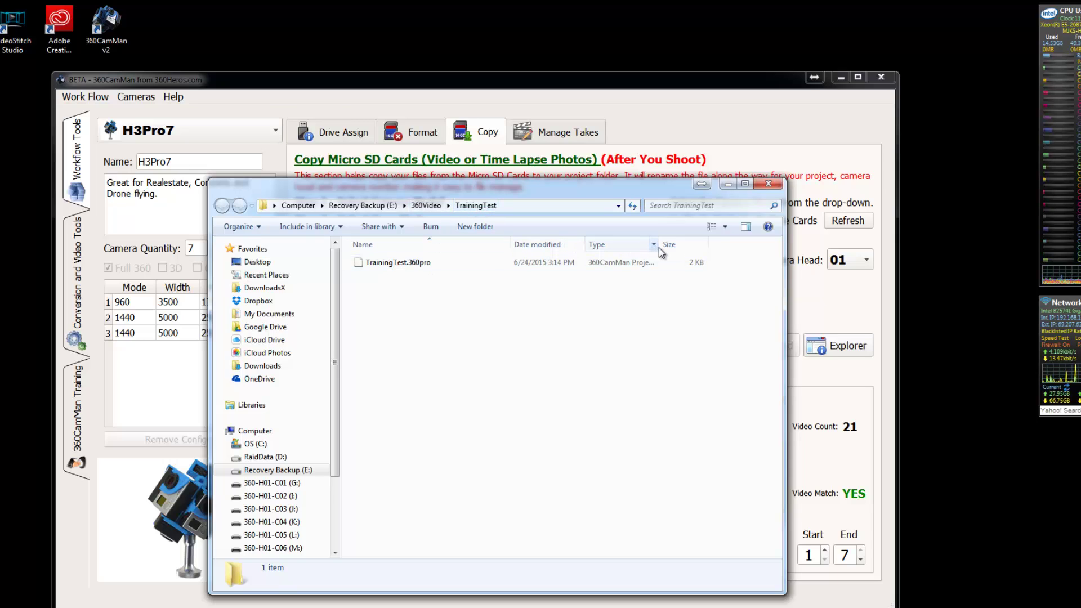
{"action": "left_click_drag", "start_coordinate": [660, 248], "coordinate": [680, 248]}
{"action": "left_click", "coordinate": [767, 185]}
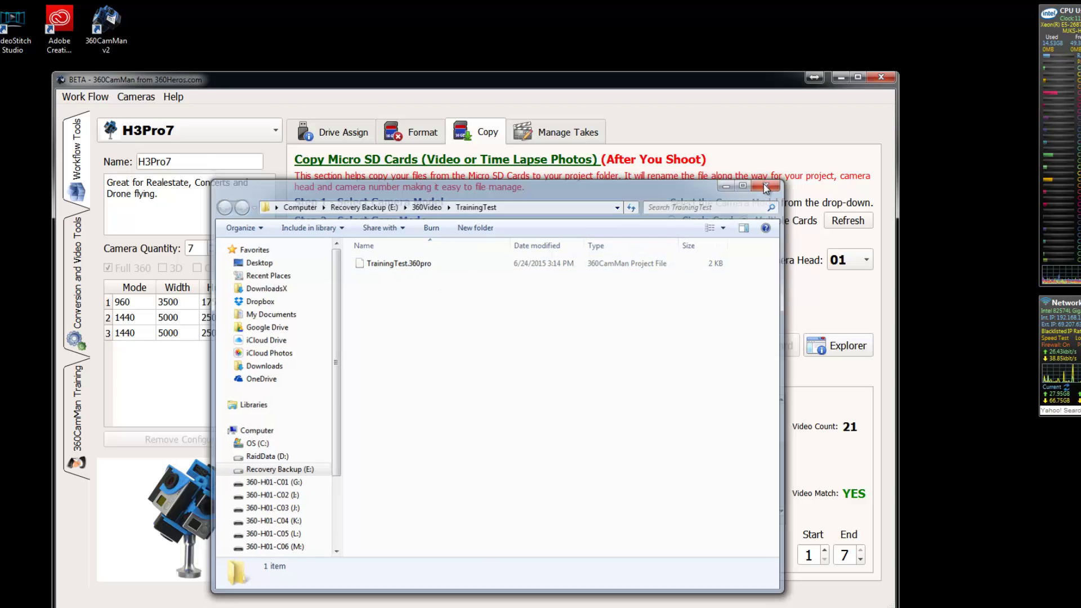
Copy the videos from SD cards 1 to 7 with automatic start on correct drive load enabled
{"action": "left_click", "coordinate": [485, 443]}
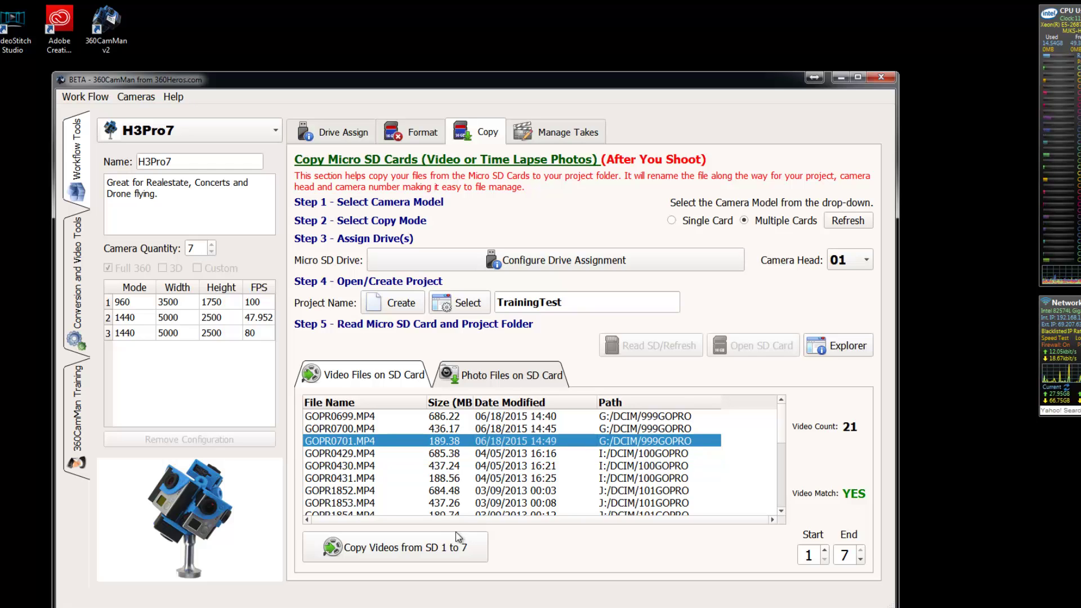
{"action": "left_click", "coordinate": [421, 550]}
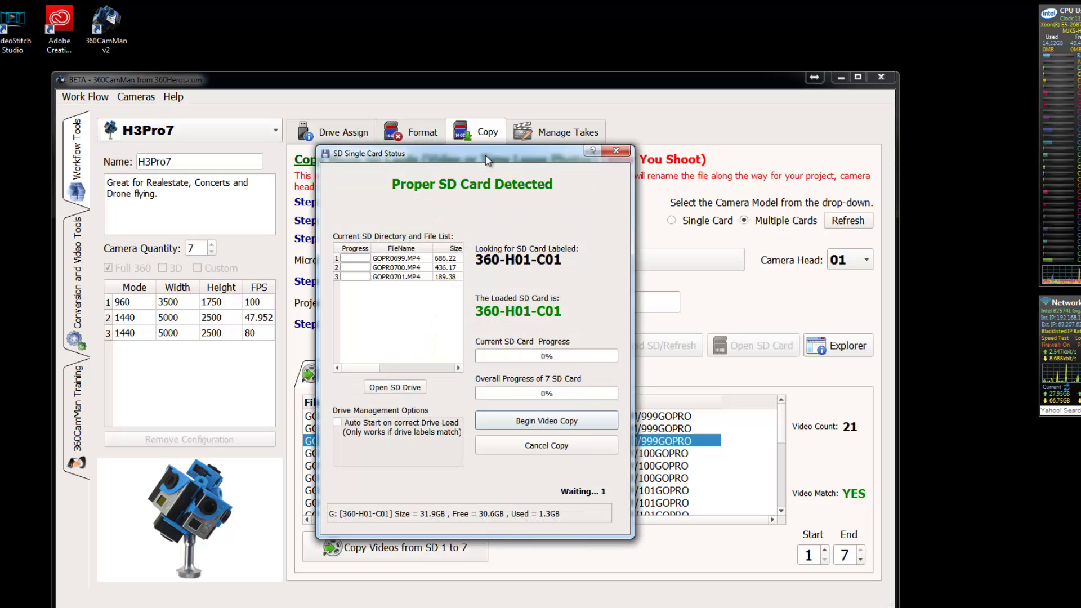
{"action": "left_click_drag", "start_coordinate": [488, 160], "coordinate": [442, 159]}
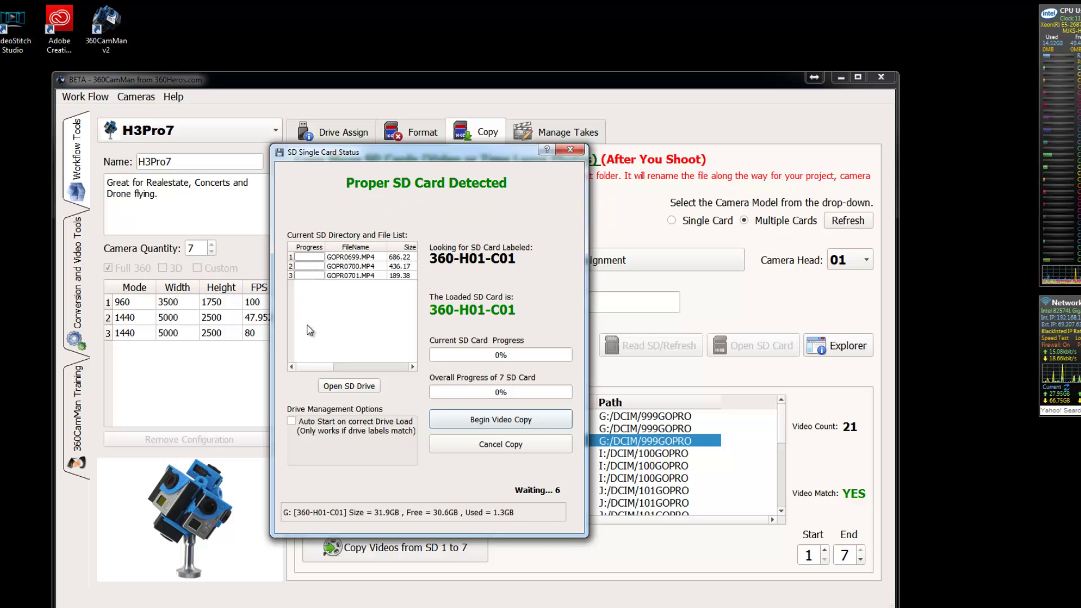
{"action": "left_click", "coordinate": [291, 422]}
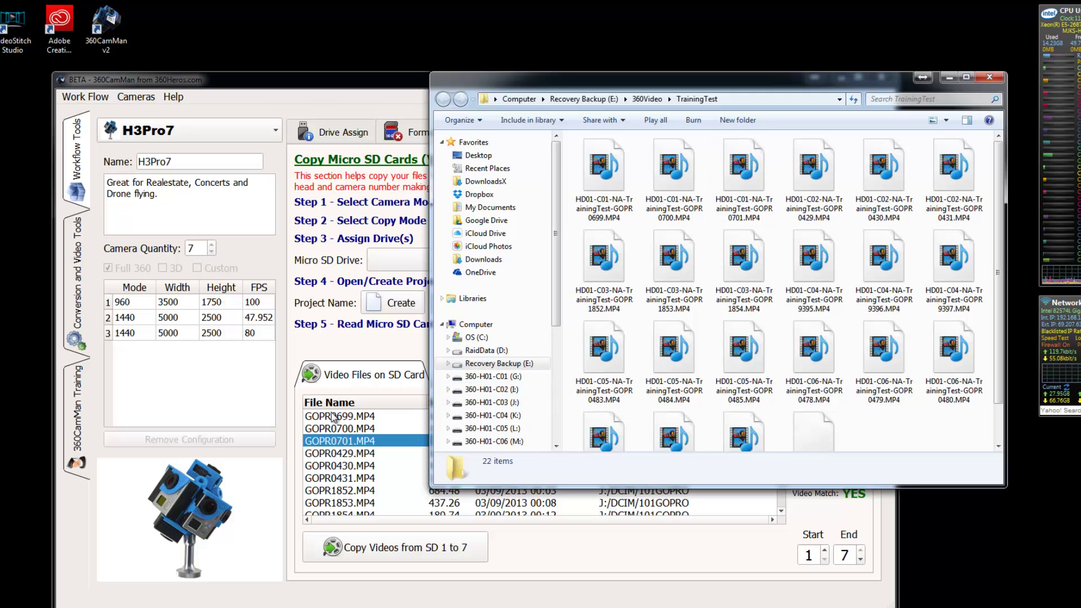
Compare the source videos GOPR0699, GOPR0700 and GOPR0701 with the renamed copies in the TrainingTest folder
{"action": "left_click", "coordinate": [349, 421]}
{"action": "left_click", "coordinate": [350, 429]}
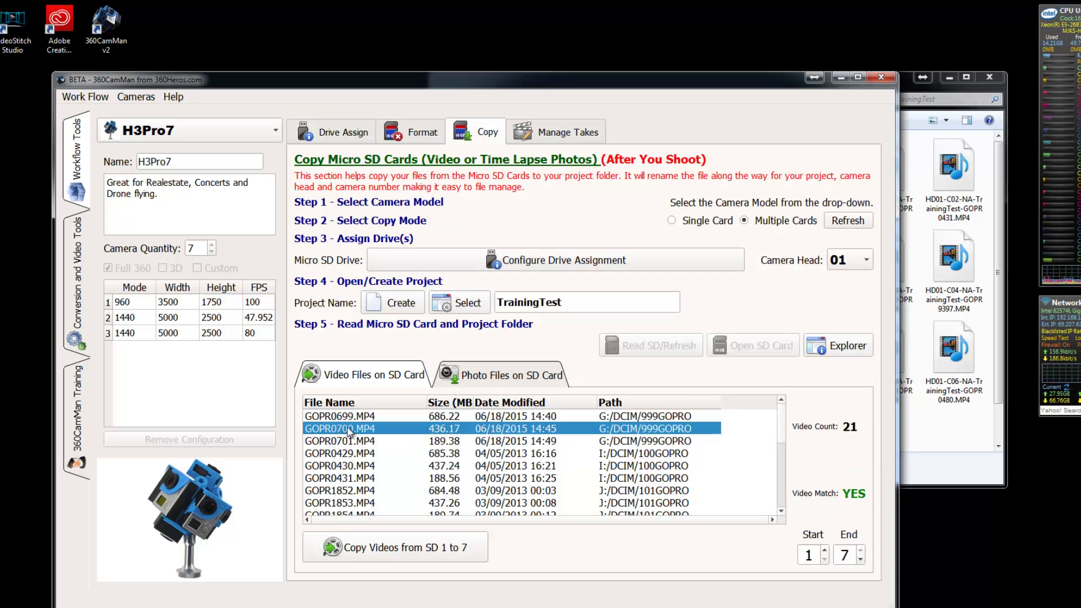
{"action": "left_click", "coordinate": [352, 443]}
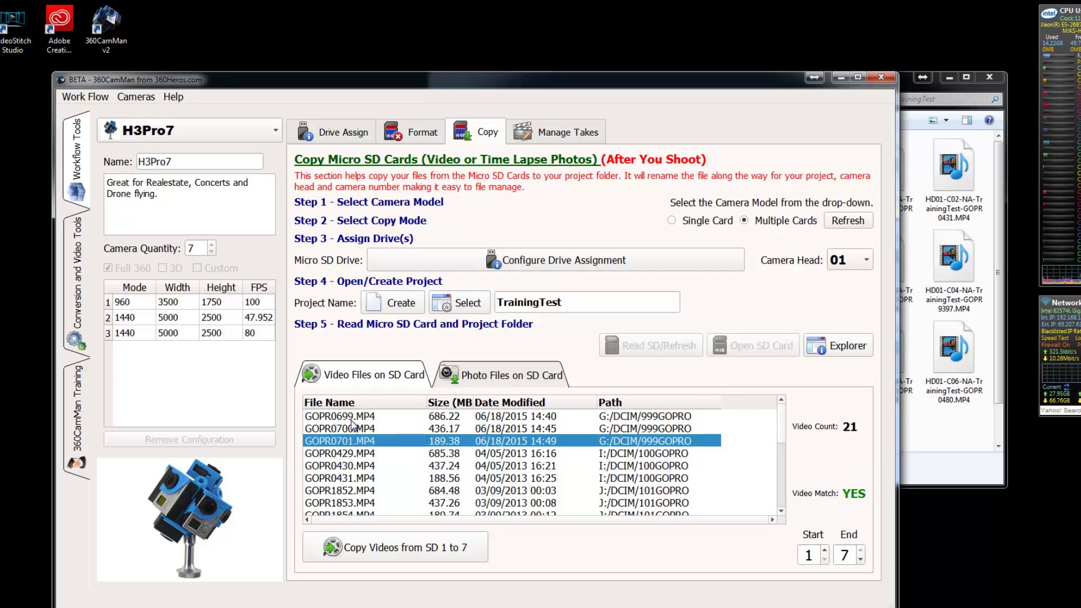
{"action": "left_click", "coordinate": [910, 90]}
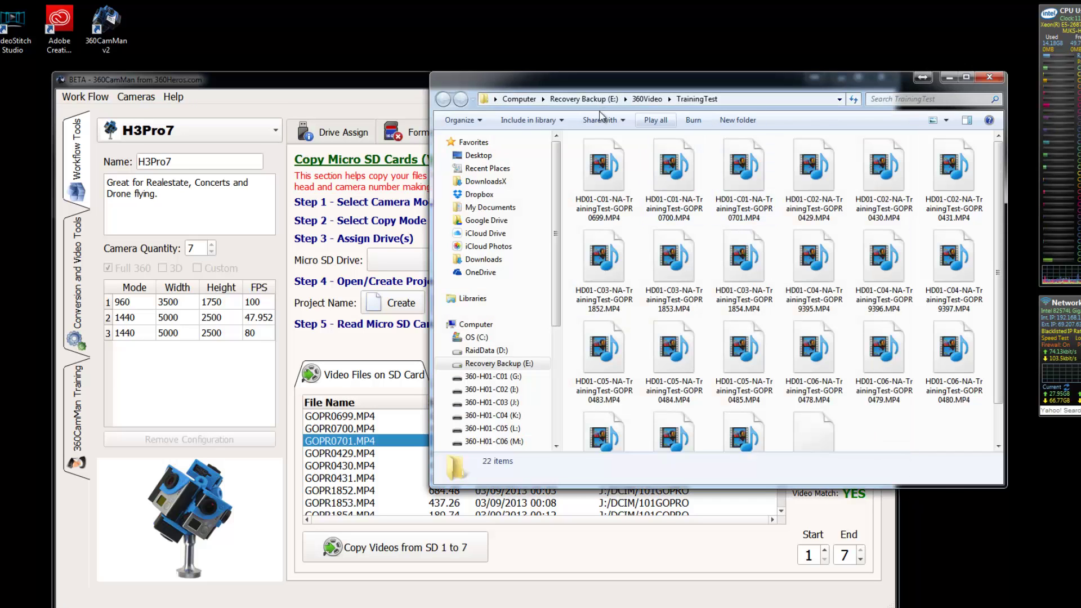
Show the TrainingTest folder's files in Details view with a wider Name column, and shift the window to clear space
{"action": "left_click", "coordinate": [946, 121]}
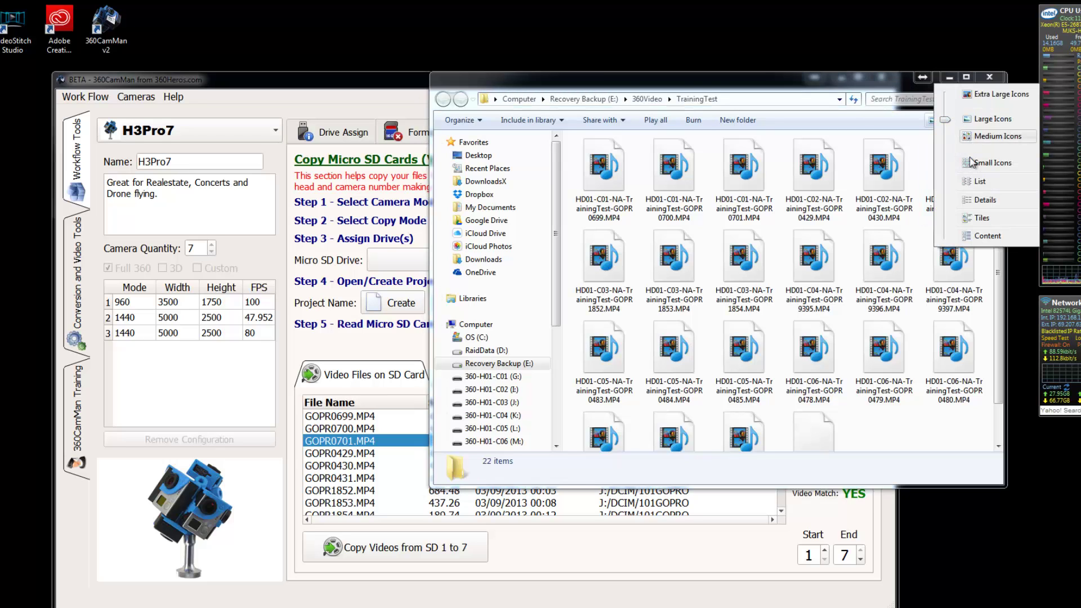
{"action": "left_click", "coordinate": [984, 200]}
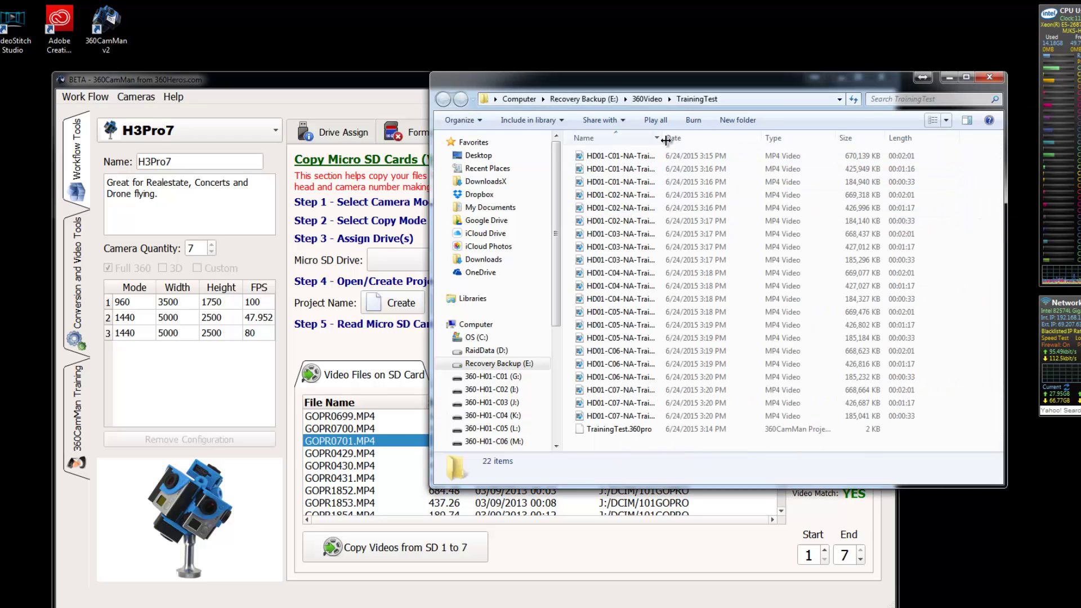
{"action": "left_click_drag", "start_coordinate": [666, 140], "coordinate": [757, 141]}
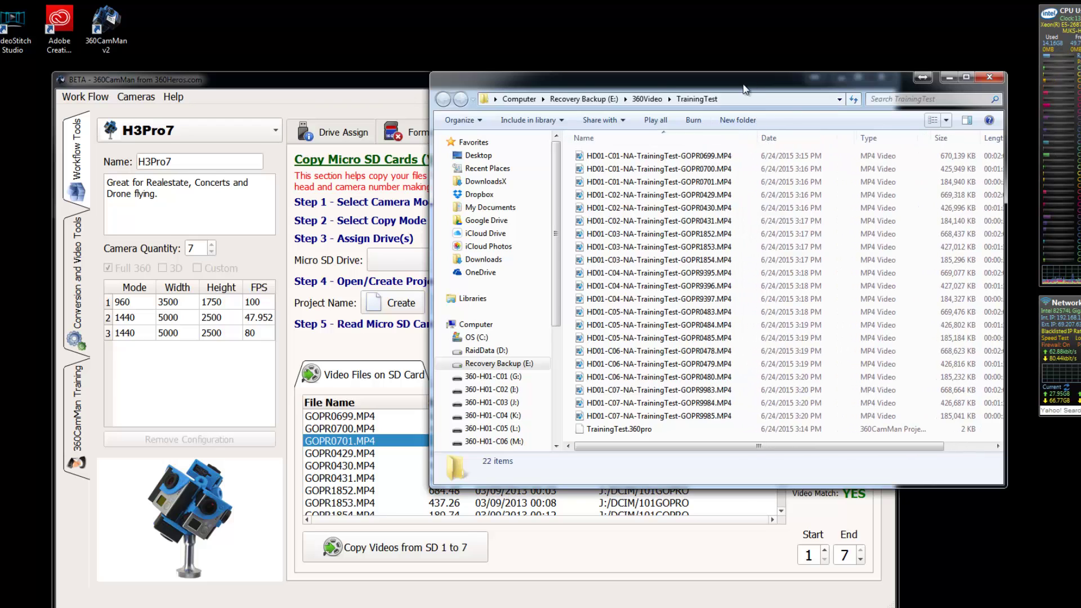
{"action": "left_click_drag", "start_coordinate": [744, 89], "coordinate": [596, 73]}
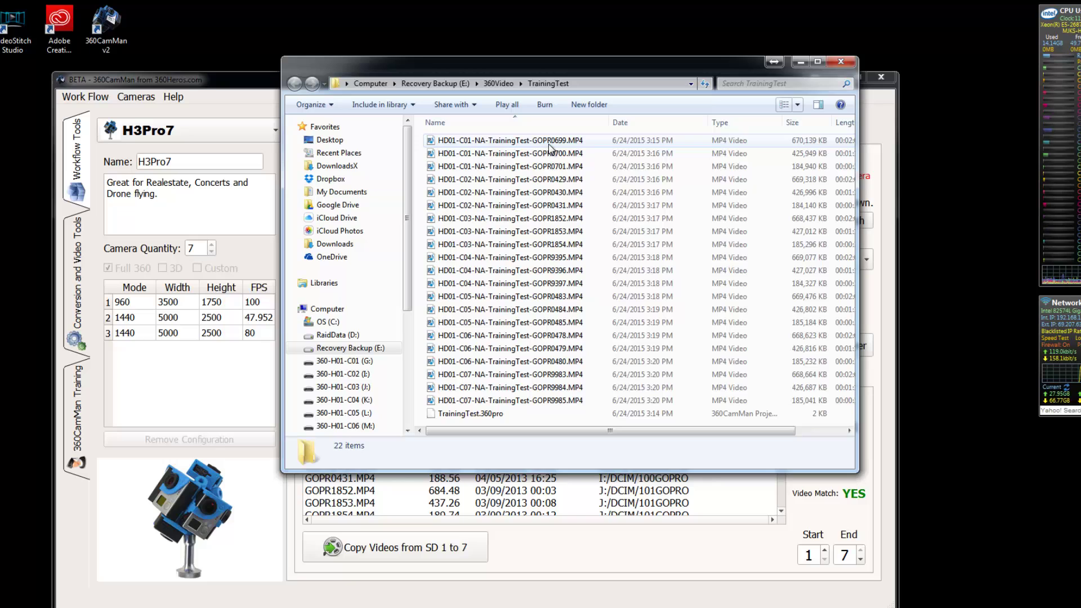
Examine the renamed camera C01 videos GOPR0699, GOPR0700 and GOPR0701, and close the TrainingTest folder
{"action": "left_click", "coordinate": [479, 140]}
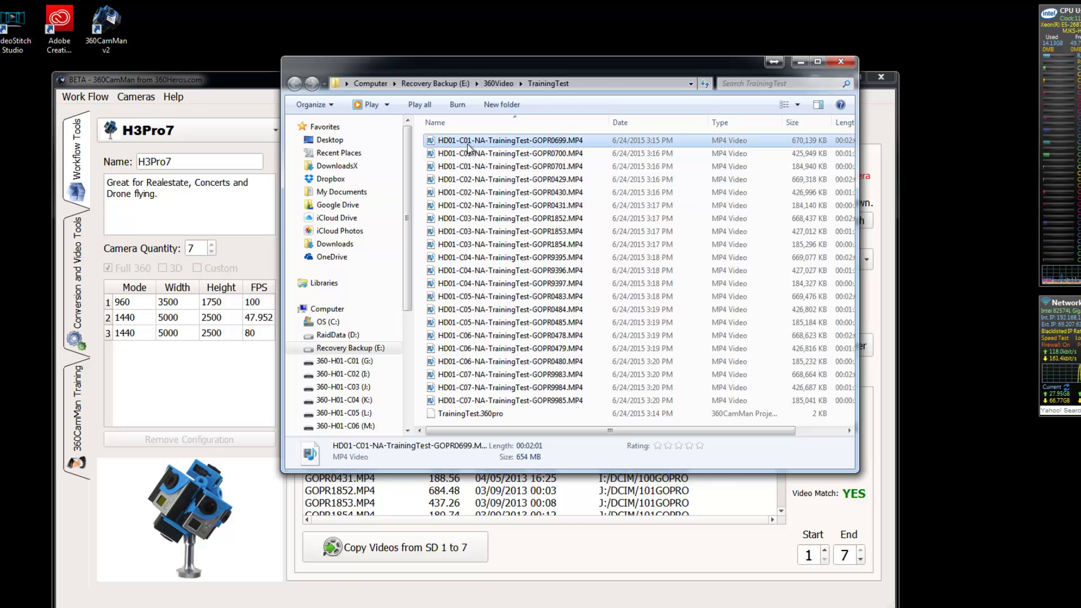
{"action": "left_click", "coordinate": [474, 153]}
{"action": "left_click", "coordinate": [470, 167]}
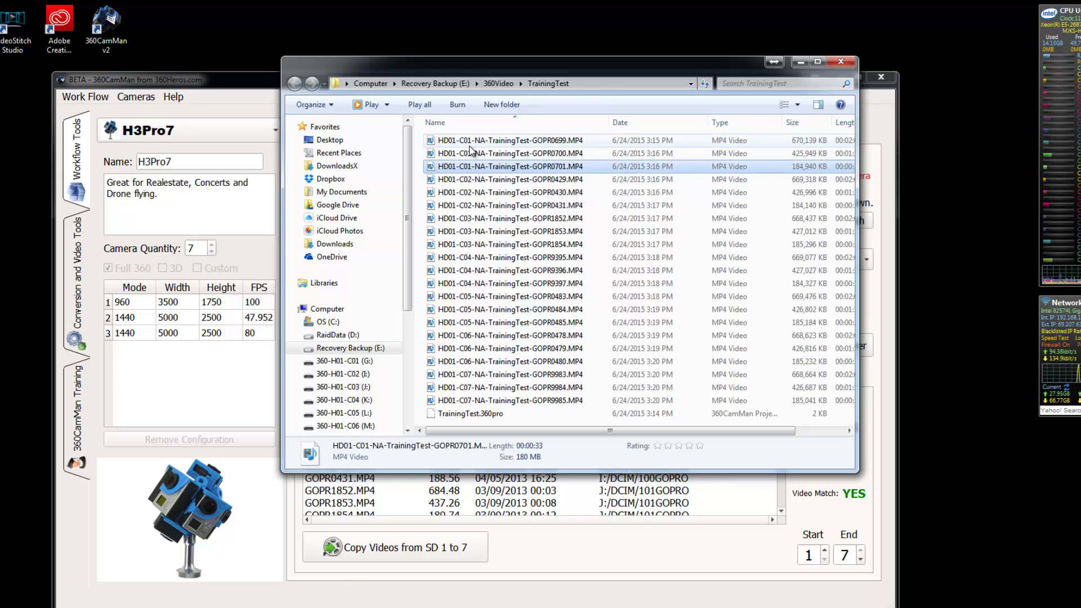
{"action": "left_click", "coordinate": [472, 153]}
{"action": "left_click", "coordinate": [469, 167]}
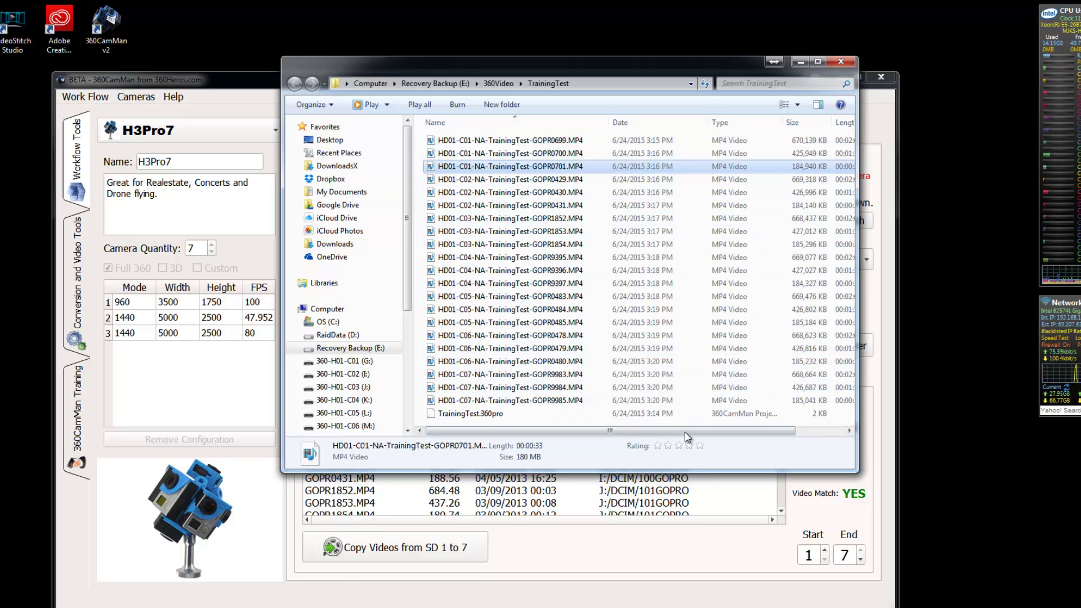
{"action": "left_click_drag", "start_coordinate": [688, 68], "coordinate": [783, 47]}
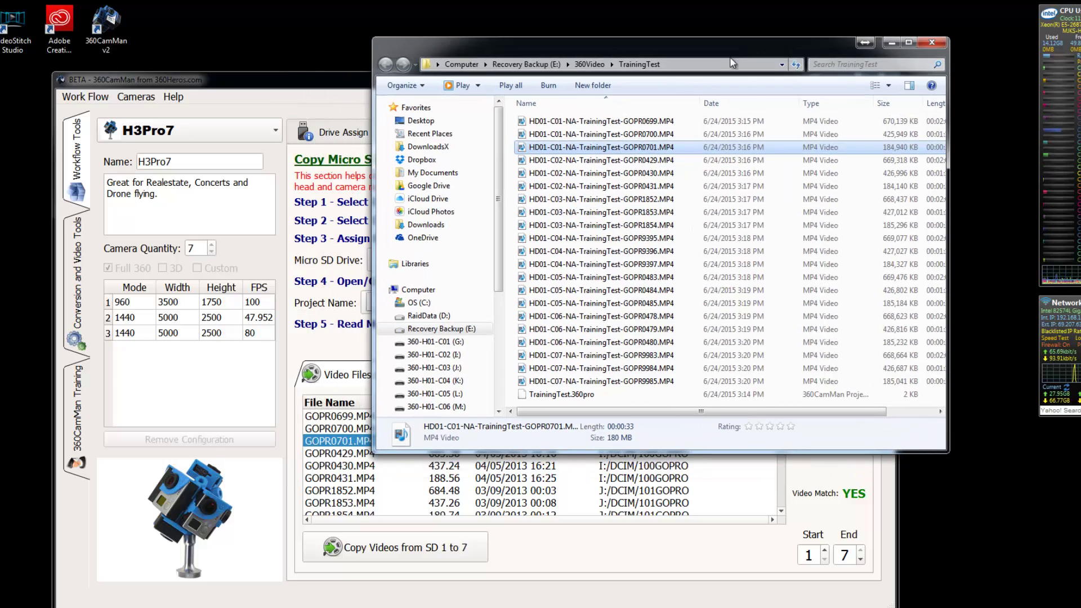
{"action": "left_click", "coordinate": [345, 88]}
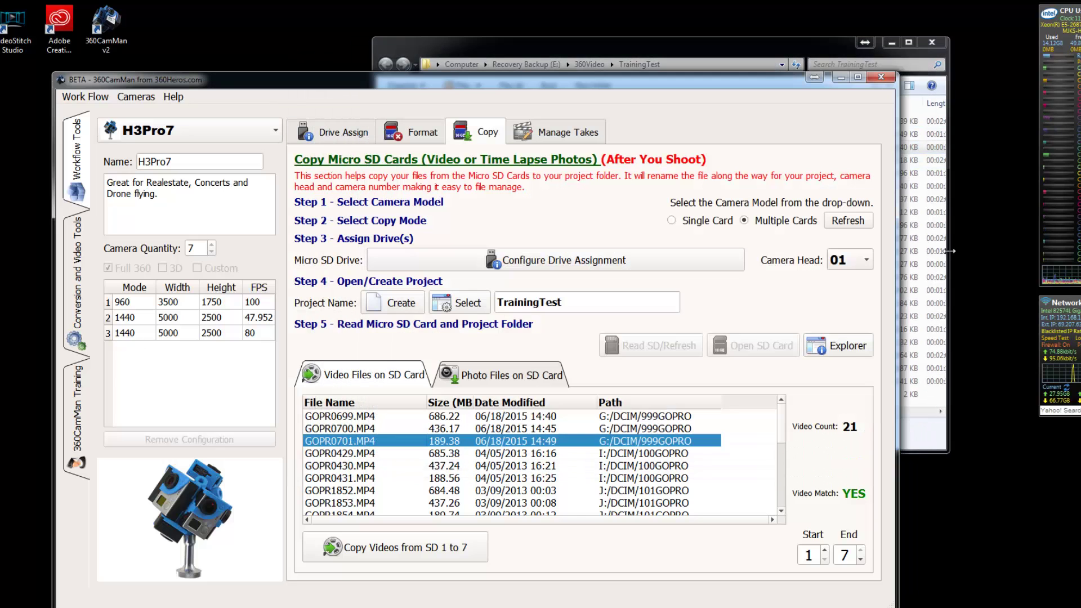
{"action": "left_click", "coordinate": [932, 43]}
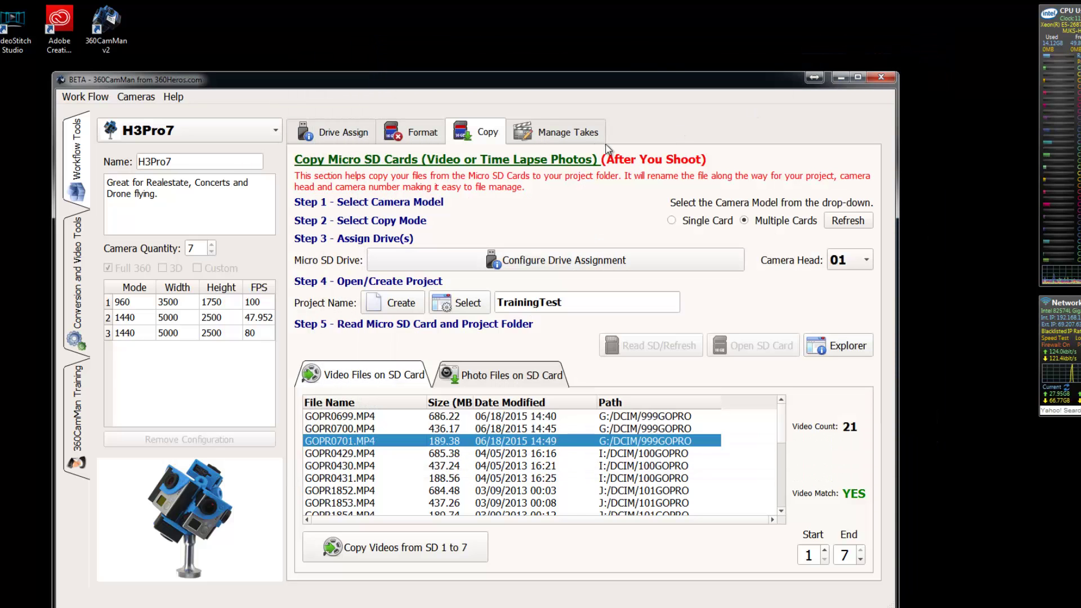
Widen the Name column in the Manage Takes video list, and open the Video Analyzer for TrainingTest in an enlarged window
{"action": "left_click", "coordinate": [559, 134]}
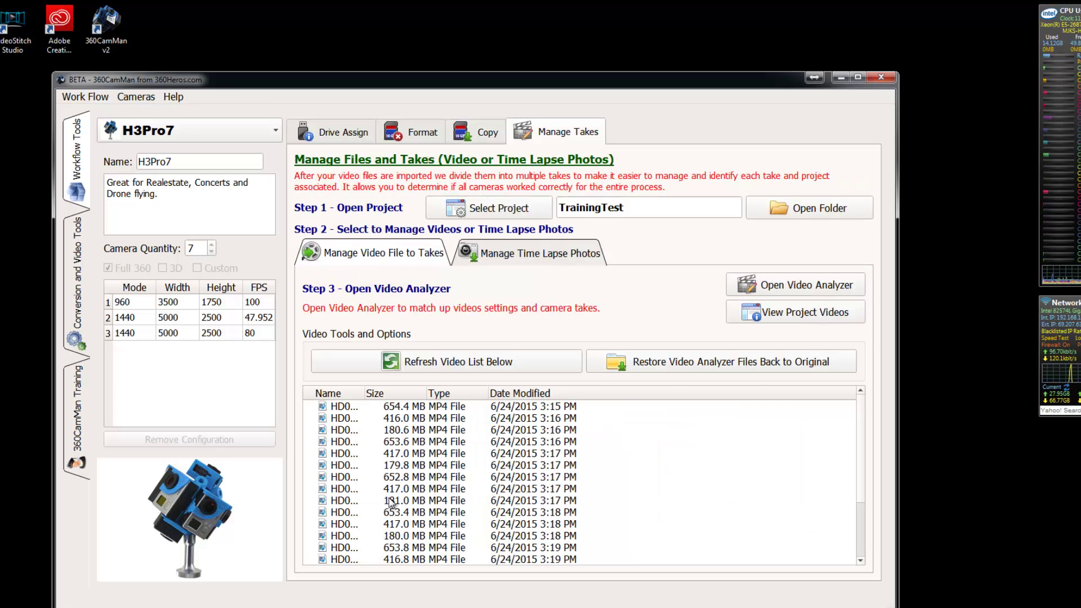
{"action": "left_click_drag", "start_coordinate": [364, 393], "coordinate": [555, 401]}
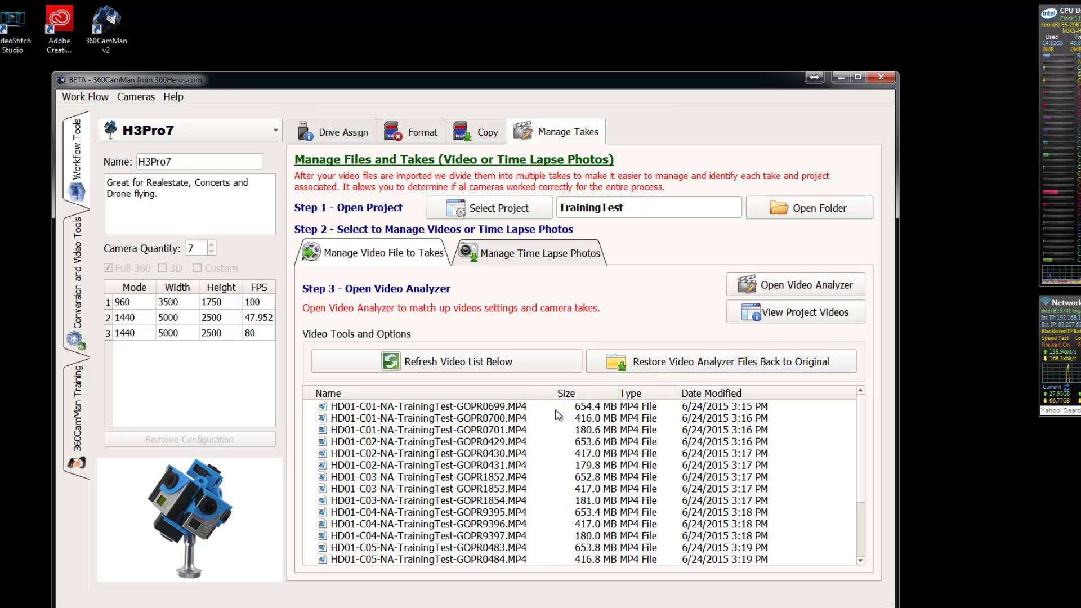
{"action": "left_click", "coordinate": [775, 293]}
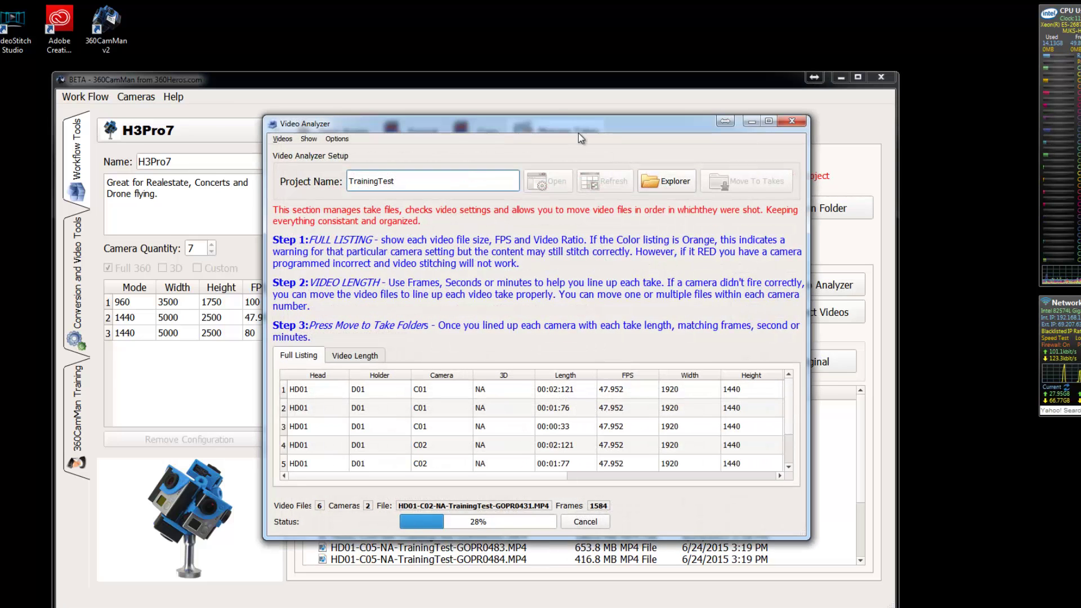
{"action": "left_click_drag", "start_coordinate": [472, 134], "coordinate": [350, 20]}
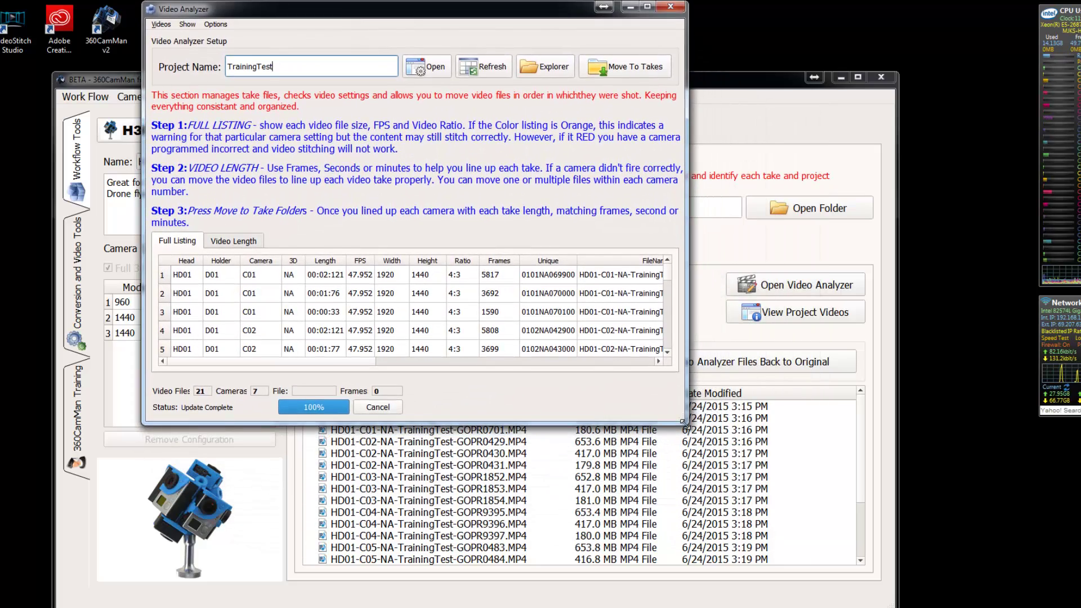
{"action": "left_click_drag", "start_coordinate": [687, 421], "coordinate": [966, 607]}
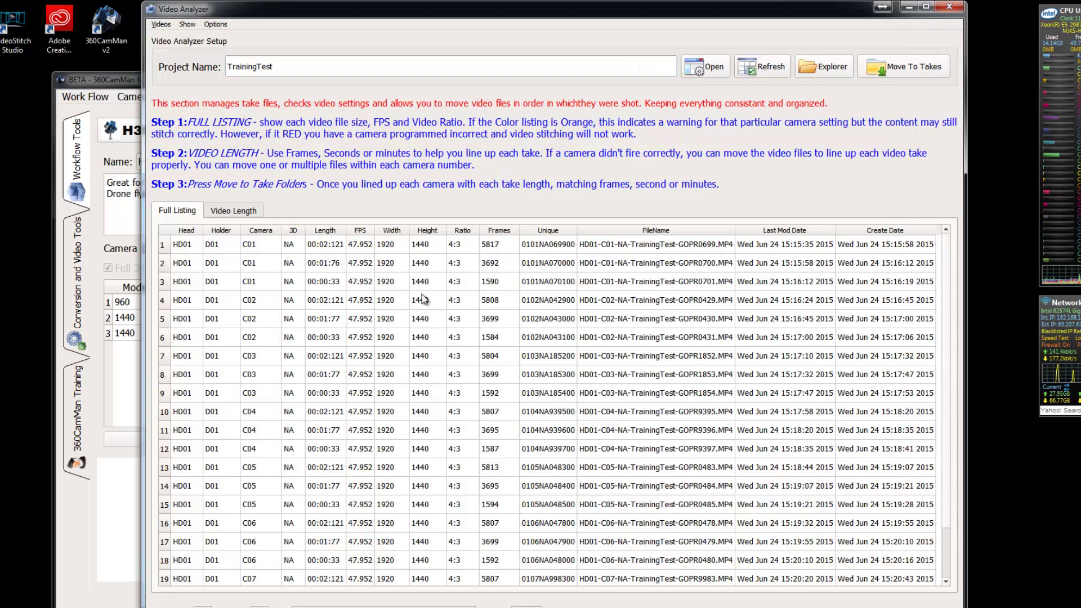
Examine the width, height and length of each camera's videos in the Video Analyzer's full listing
{"action": "left_click", "coordinate": [414, 264]}
{"action": "left_click", "coordinate": [391, 245]}
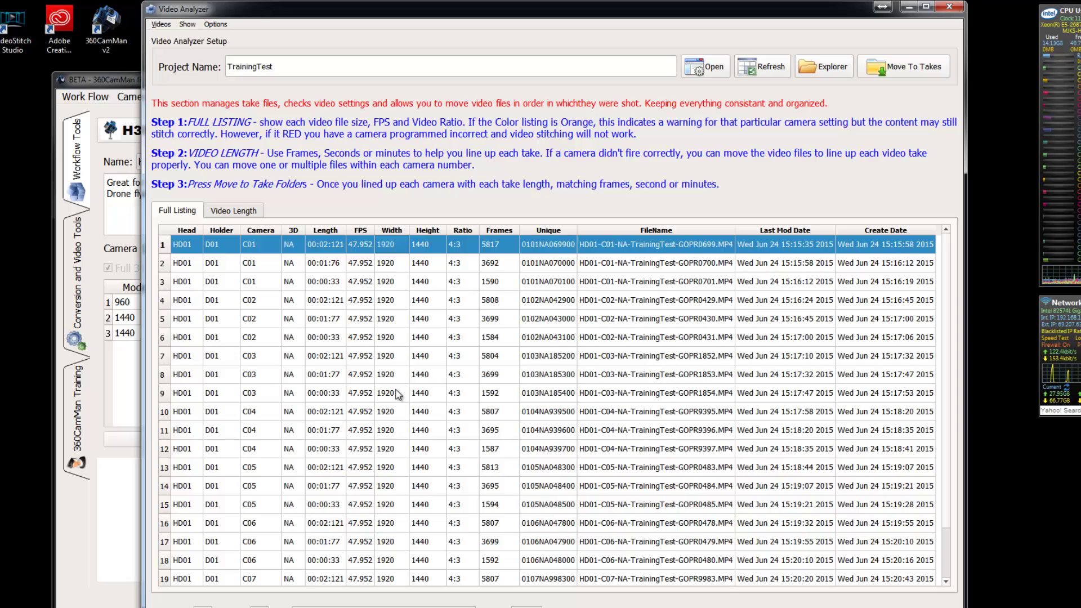
{"action": "left_click", "coordinate": [382, 449]}
{"action": "left_click", "coordinate": [406, 394]}
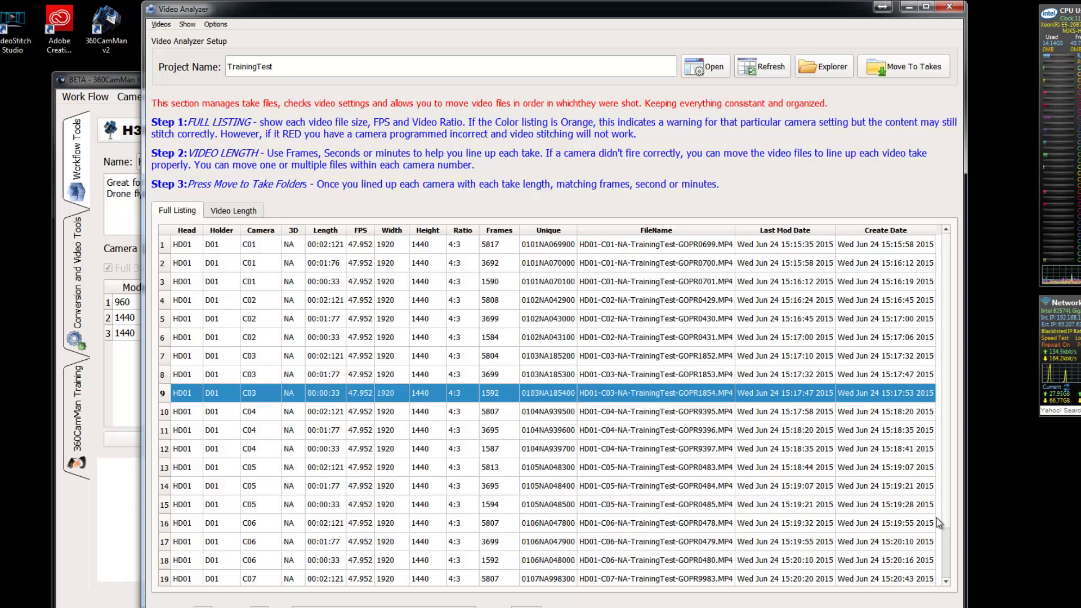
{"action": "scroll", "coordinate": [949, 565], "scroll_direction": "down", "scroll_amount": 2}
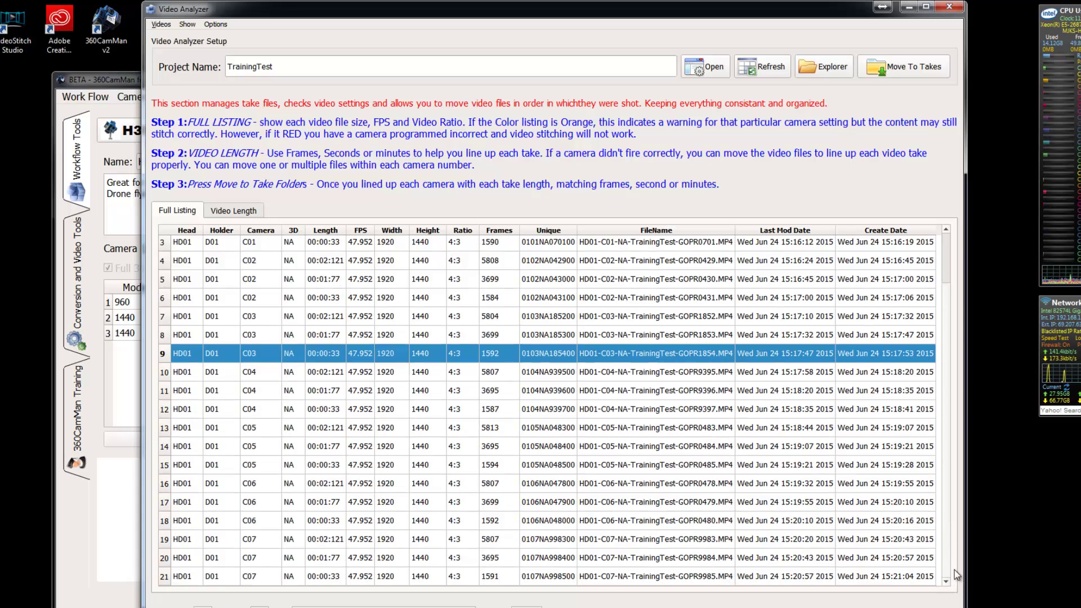
{"action": "scroll", "coordinate": [955, 570], "scroll_direction": "up", "scroll_amount": 2}
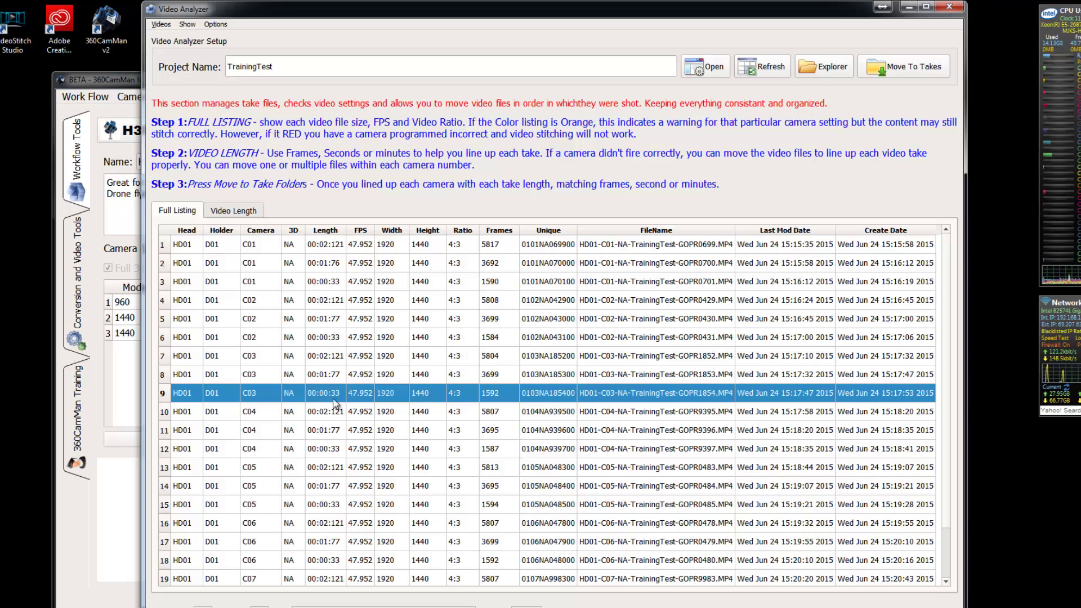
{"action": "left_click", "coordinate": [313, 448]}
{"action": "left_click", "coordinate": [336, 356]}
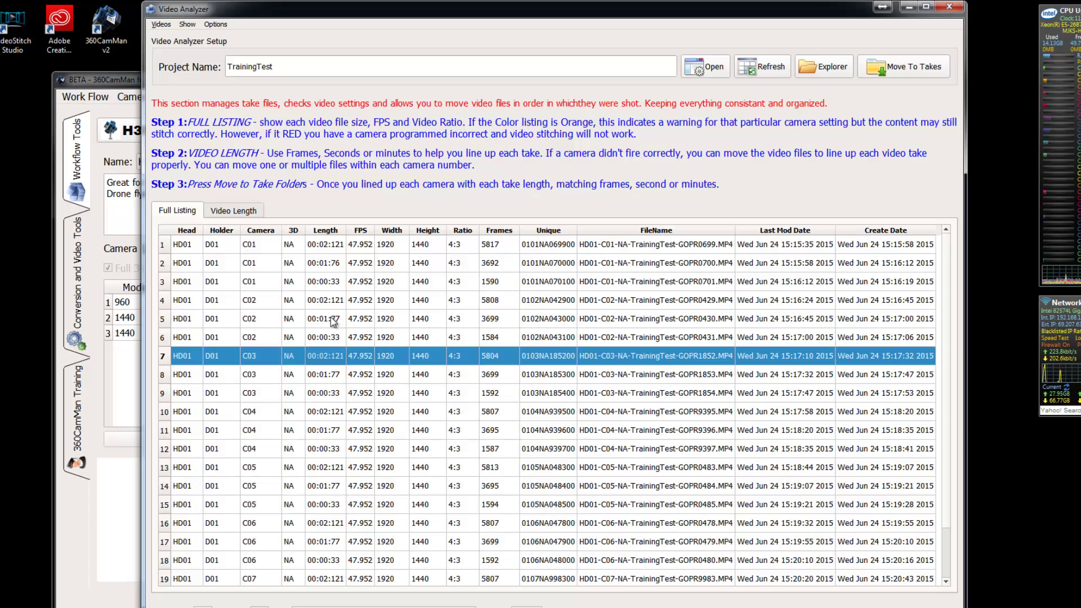
Compare the Take 1 frame counts across the cameras in the Video Length view
{"action": "left_click", "coordinate": [237, 212]}
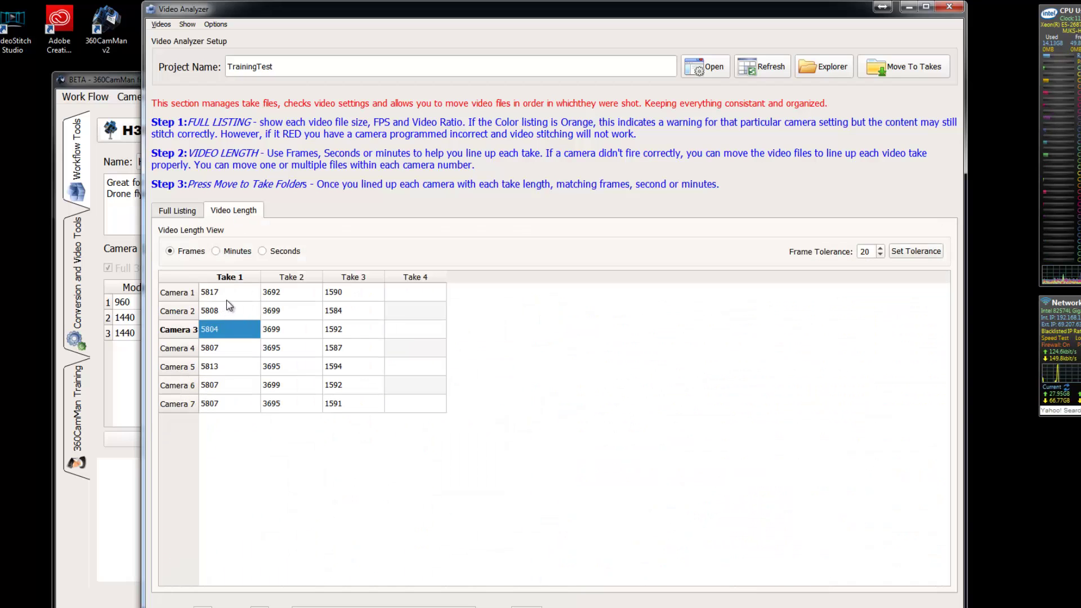
{"action": "key", "text": "Up"}
{"action": "key", "text": "Up"}
{"action": "left_click", "coordinate": [228, 385]}
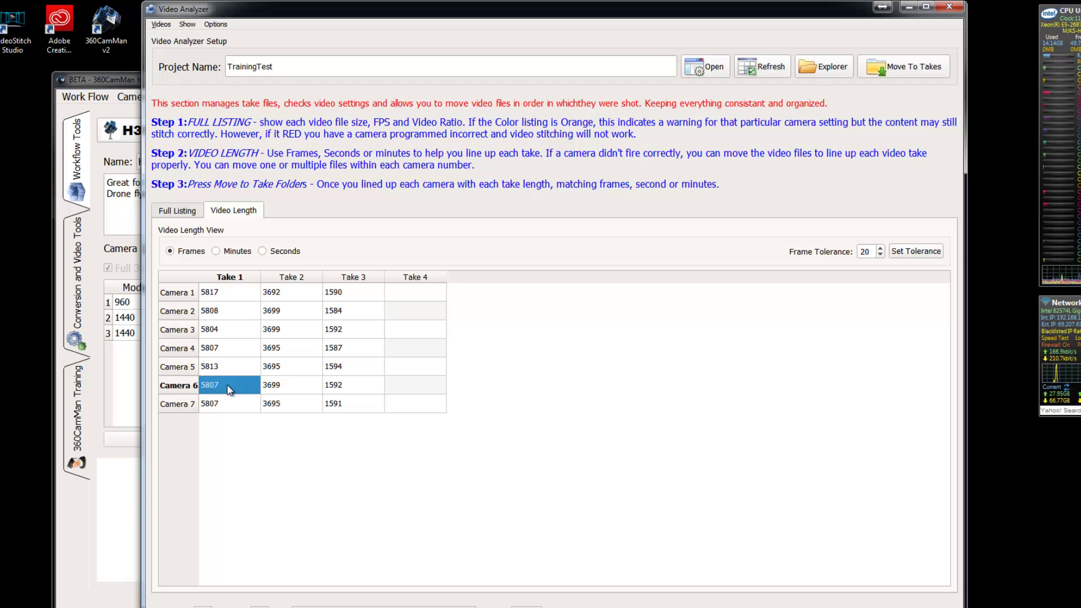
Compare the take lengths in minutes and in seconds, and return the display to frames
{"action": "left_click", "coordinate": [216, 252]}
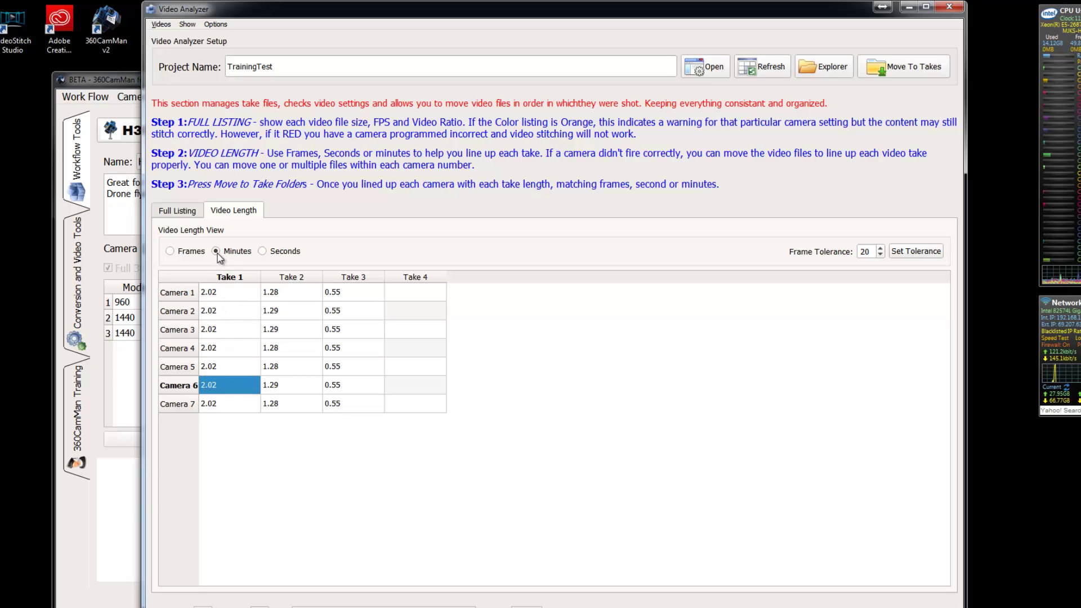
{"action": "left_click", "coordinate": [263, 252]}
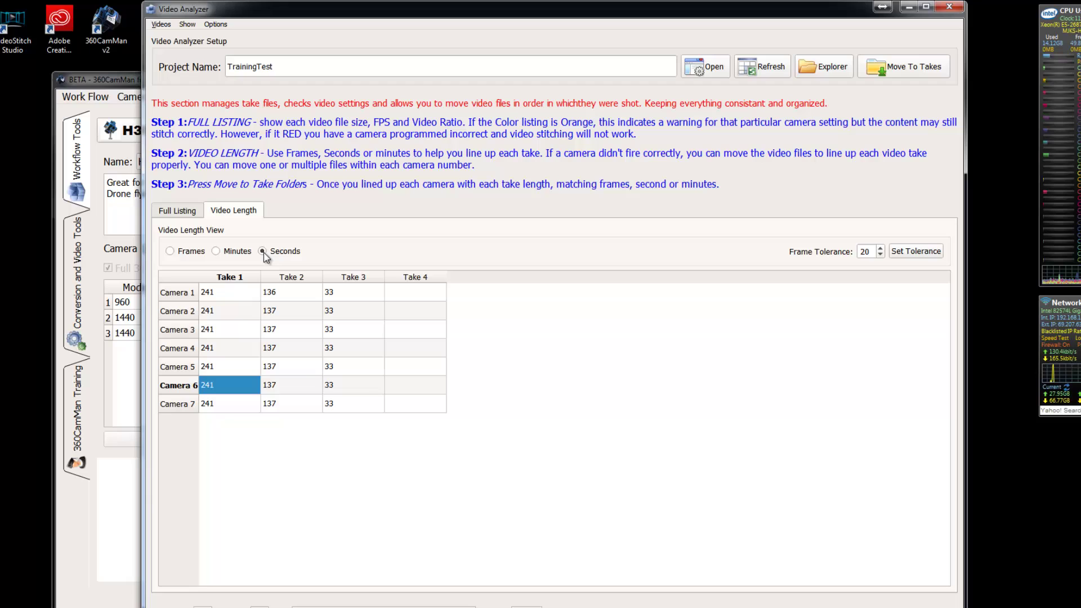
{"action": "left_click", "coordinate": [216, 251]}
{"action": "left_click", "coordinate": [180, 254]}
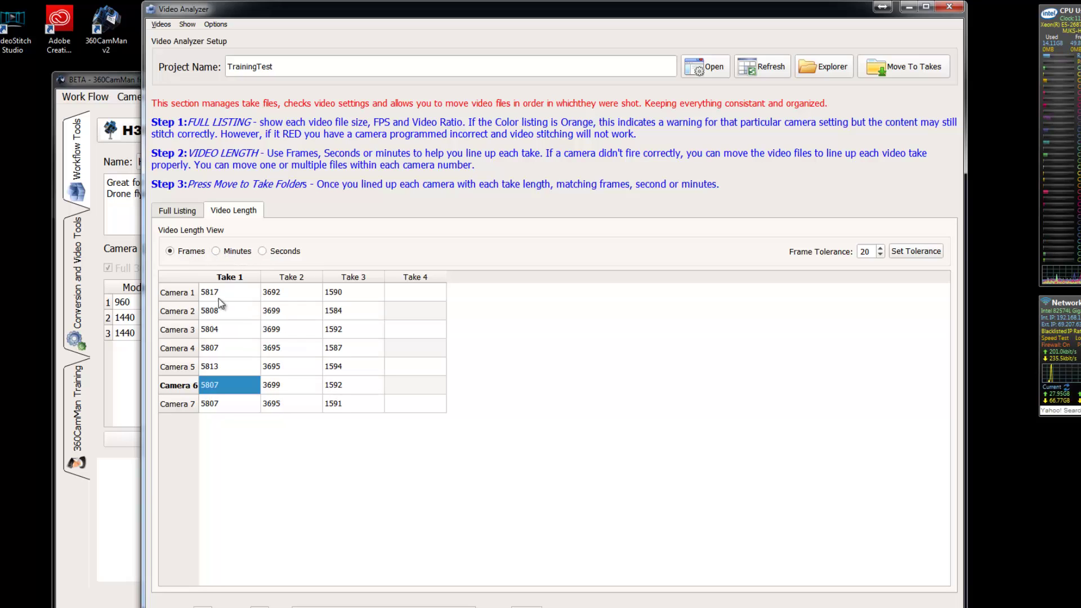
Try shifting individual cameras' Take 2 videos over to Take 4, and move them back to Take 2
{"action": "left_click", "coordinate": [268, 334]}
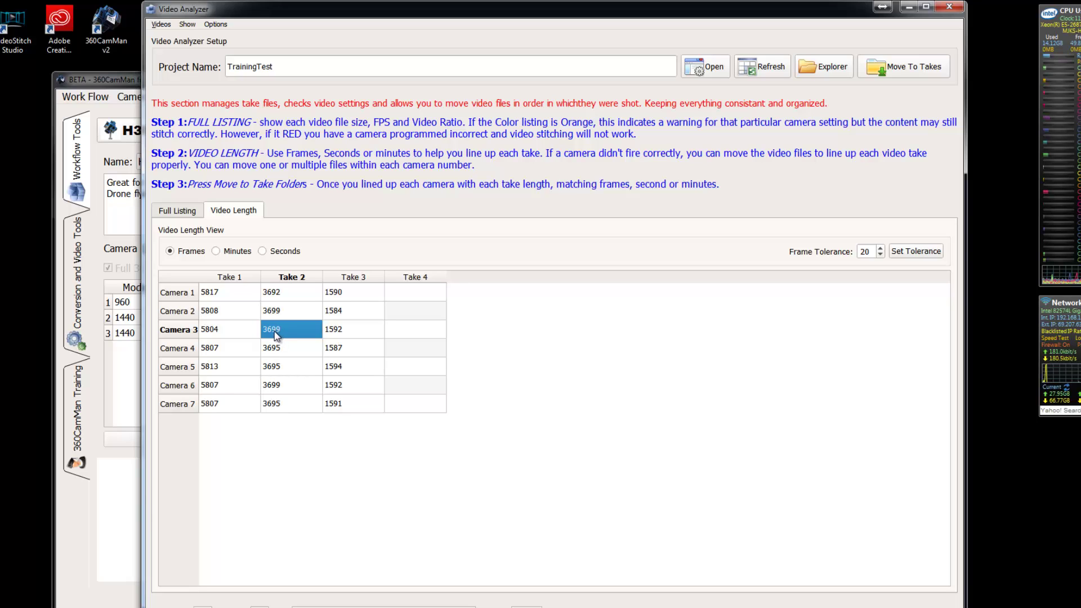
{"action": "left_click_drag", "start_coordinate": [277, 336], "coordinate": [403, 341]}
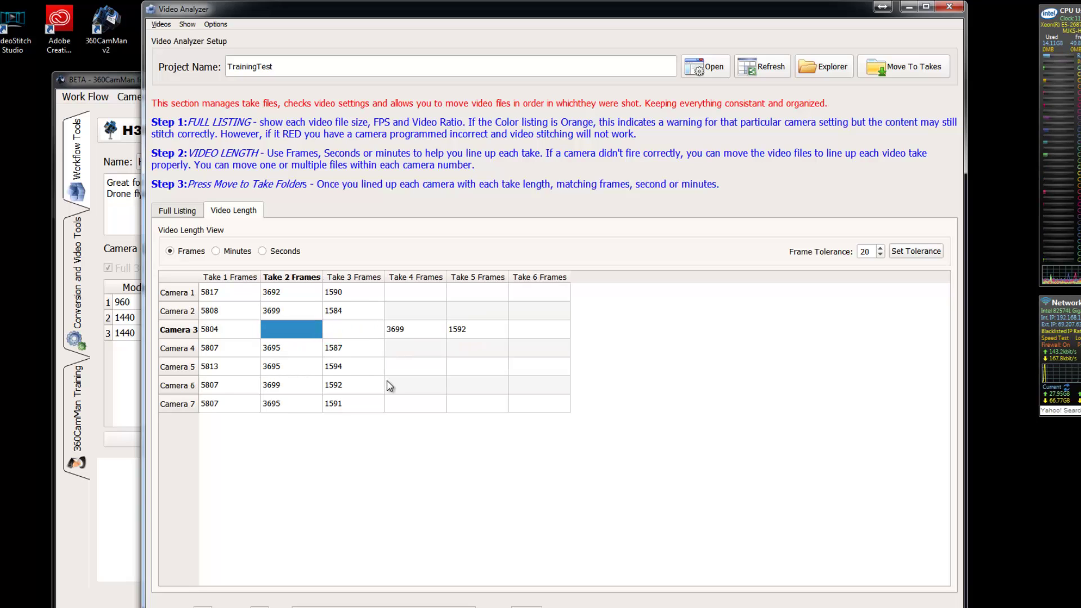
{"action": "left_click_drag", "start_coordinate": [295, 317], "coordinate": [415, 311]}
{"action": "left_click_drag", "start_coordinate": [282, 291], "coordinate": [288, 336]}
{"action": "left_click_drag", "start_coordinate": [394, 311], "coordinate": [284, 311]}
{"action": "left_click_drag", "start_coordinate": [397, 297], "coordinate": [286, 298]}
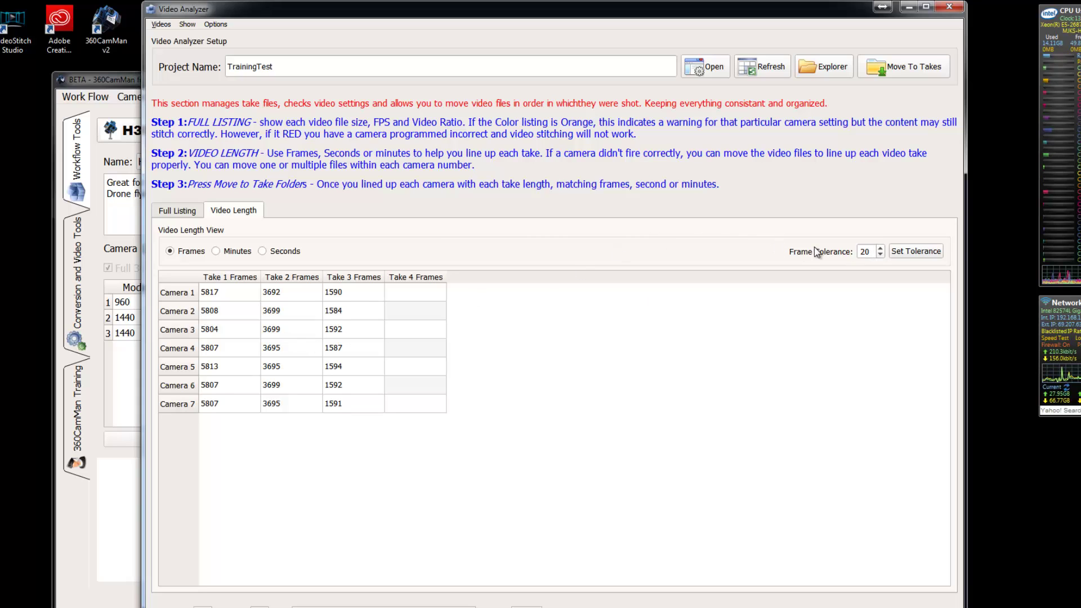
Set the frame tolerance to 5 and apply it to the take comparison
{"action": "left_click", "coordinate": [879, 255]}
{"action": "left_click", "coordinate": [880, 255]}
{"action": "left_click", "coordinate": [879, 255]}
{"action": "left_click", "coordinate": [880, 255]}
{"action": "left_click", "coordinate": [881, 255]}
{"action": "left_click", "coordinate": [880, 255]}
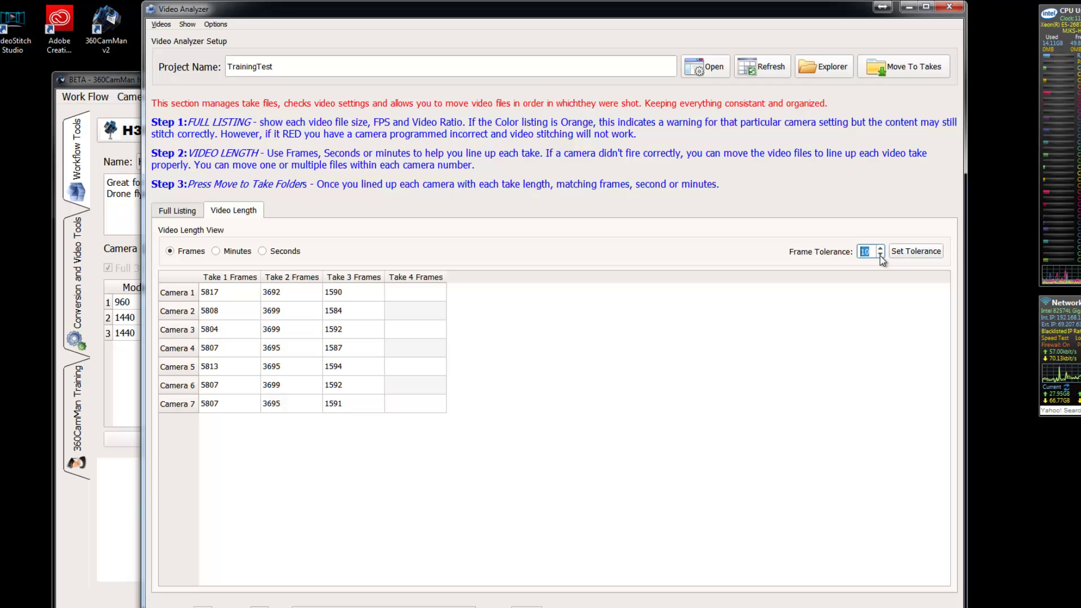
{"action": "left_click", "coordinate": [880, 255]}
{"action": "left_click", "coordinate": [881, 255]}
{"action": "left_click", "coordinate": [880, 255]}
{"action": "left_click", "coordinate": [880, 255]}
{"action": "left_click", "coordinate": [901, 259]}
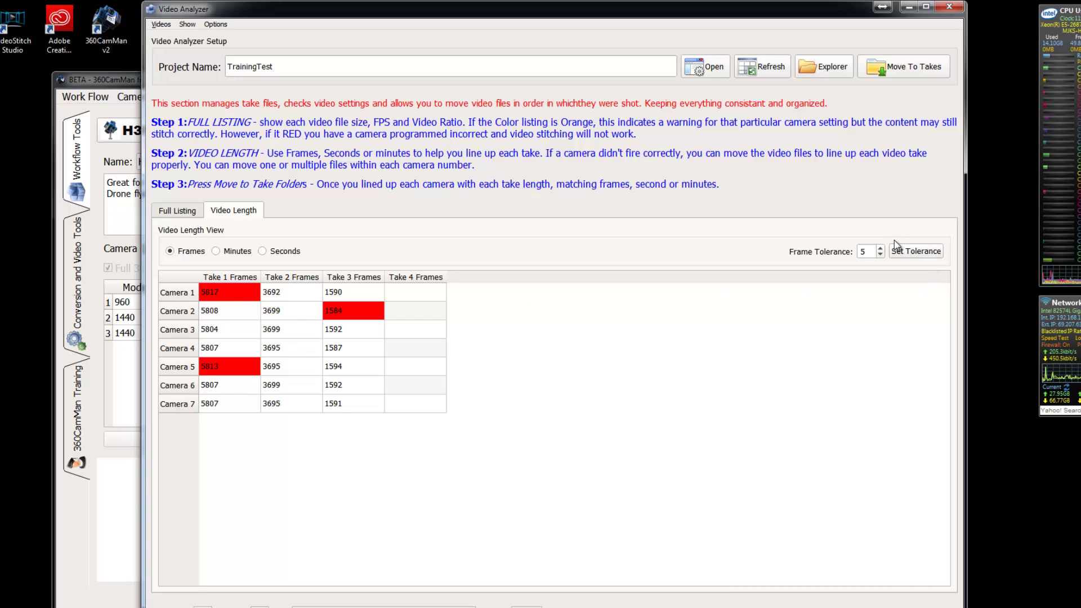
Set the frame tolerance to 10 and apply it to the take comparison
{"action": "left_click", "coordinate": [881, 249]}
{"action": "type", "text": "10"}
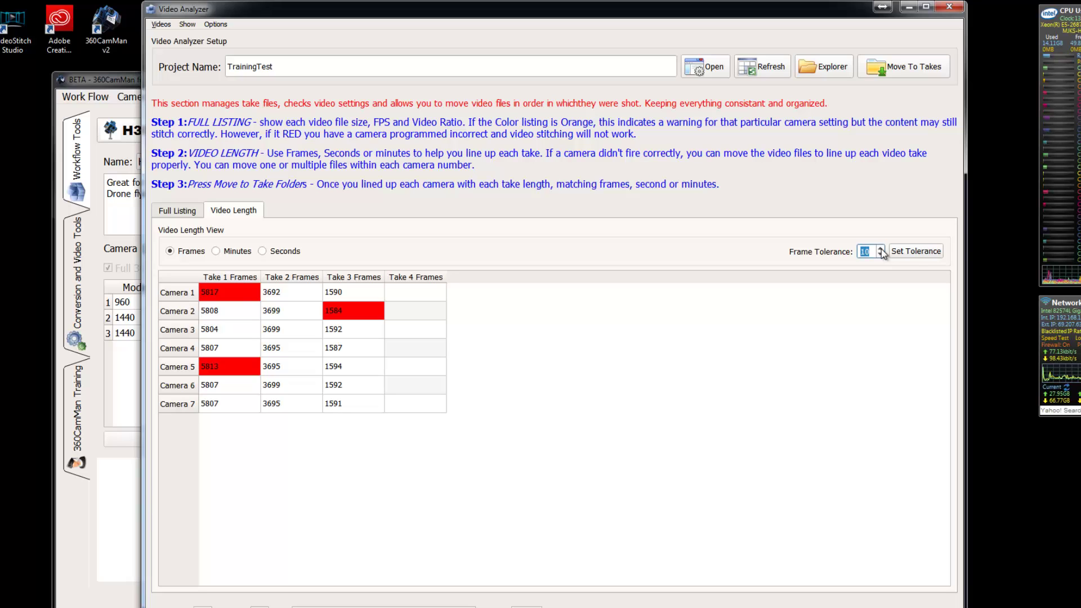
{"action": "left_click", "coordinate": [914, 252]}
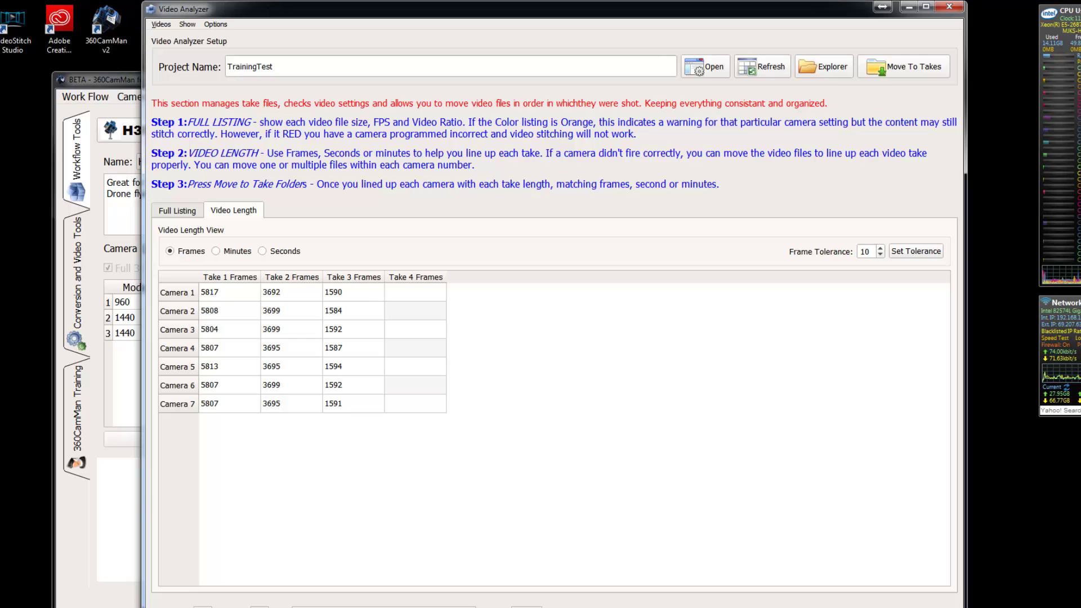
Reposition the Video Analyzer, open the TrainingTest project folder from it, and make the folder window taller
{"action": "left_click_drag", "start_coordinate": [514, 9], "coordinate": [562, 58]}
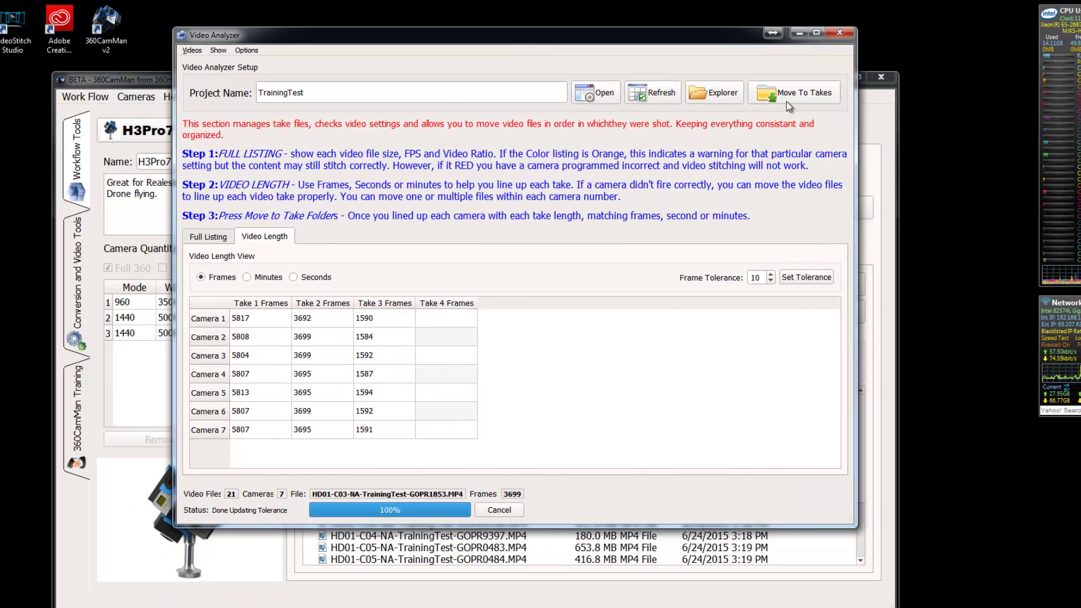
{"action": "left_click", "coordinate": [723, 98]}
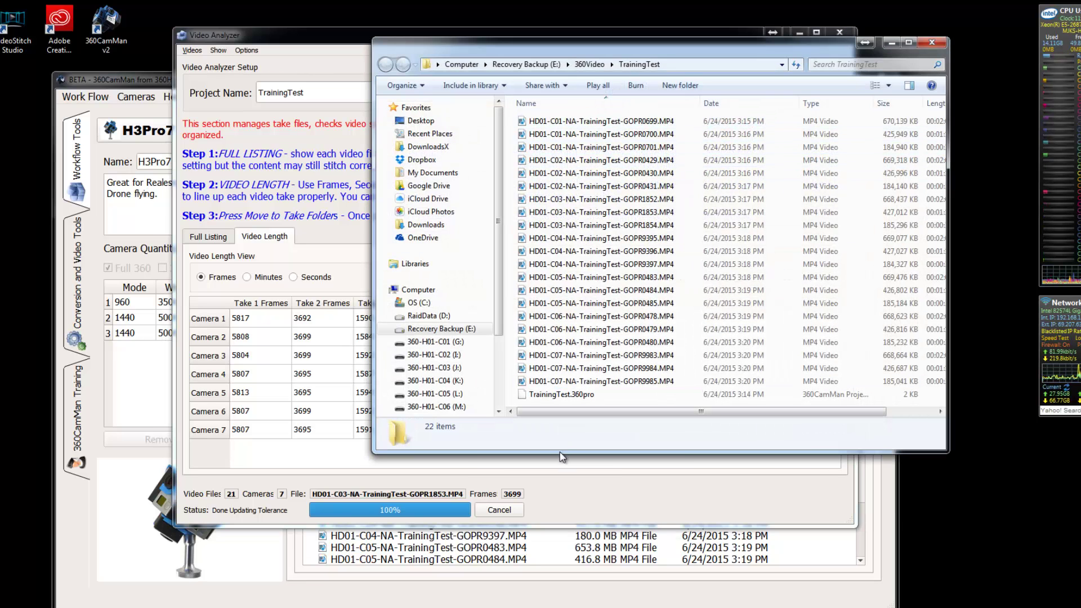
{"action": "left_click_drag", "start_coordinate": [560, 452], "coordinate": [562, 502]}
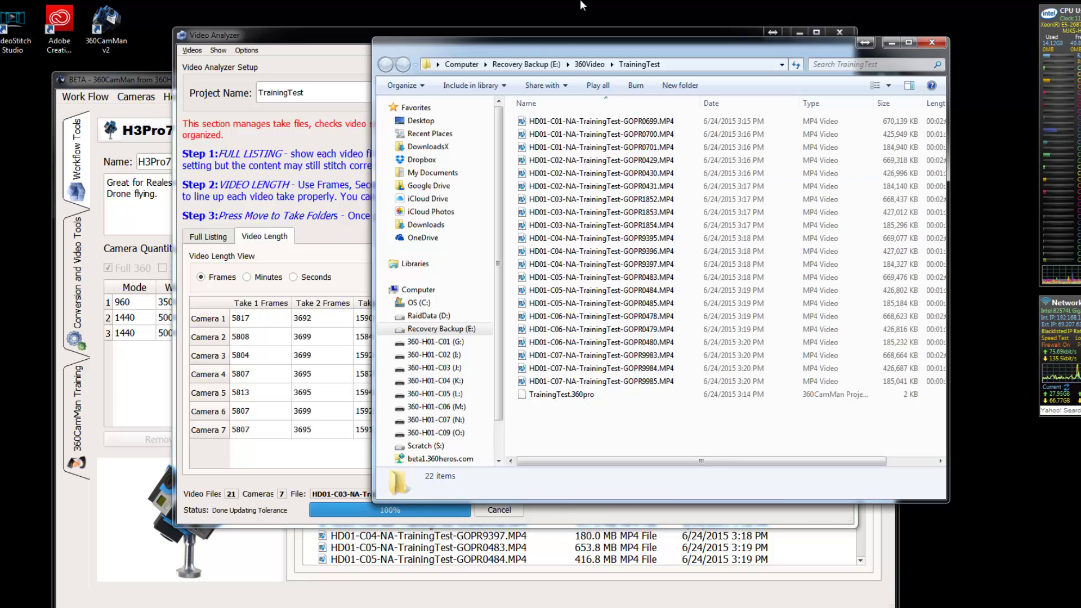
Move the TrainingTest videos into take folders with the Video Analyzer and open the Take 01 folder
{"action": "left_click_drag", "start_coordinate": [283, 42], "coordinate": [84, 63]}
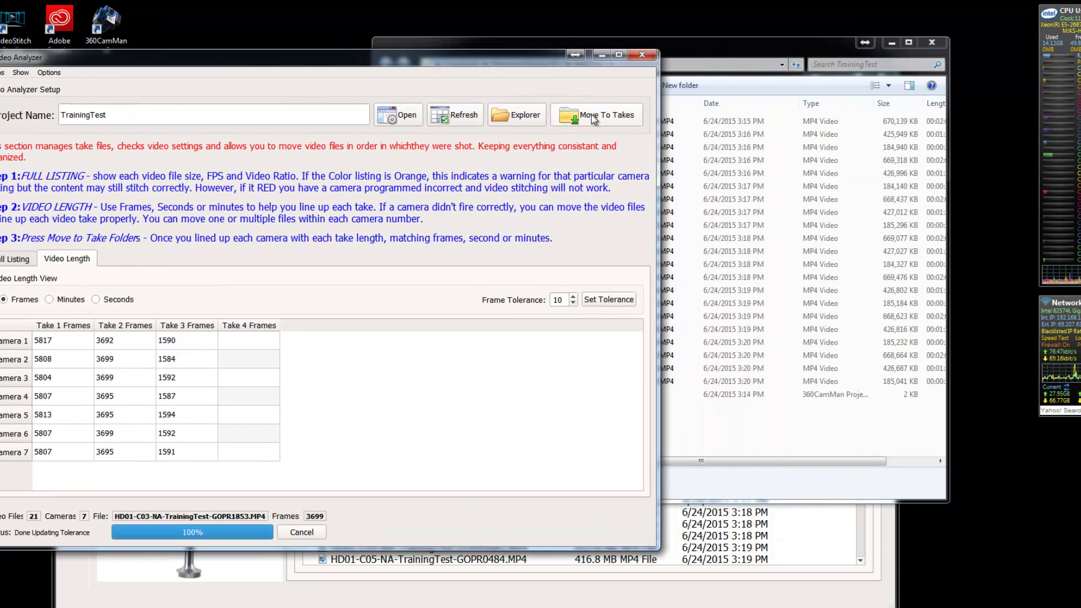
{"action": "left_click", "coordinate": [592, 114]}
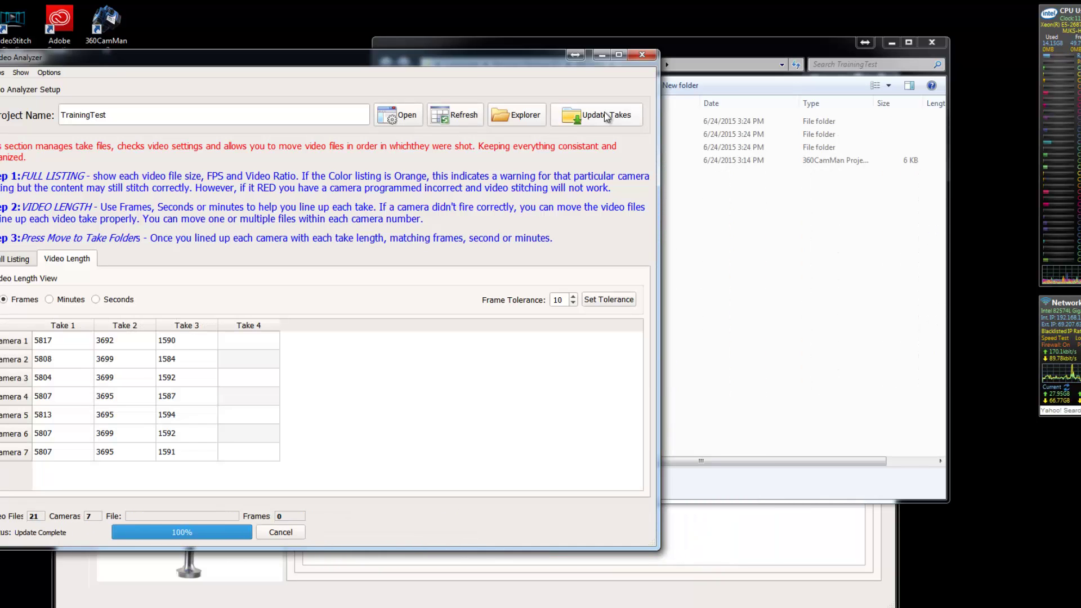
{"action": "left_click", "coordinate": [527, 115]}
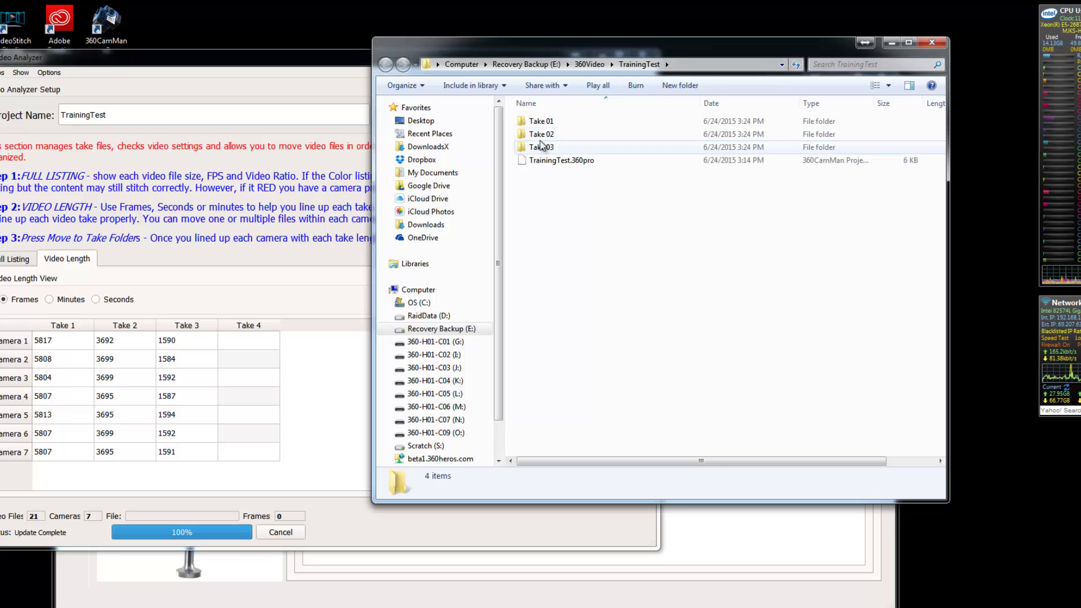
{"action": "double_click", "coordinate": [538, 125]}
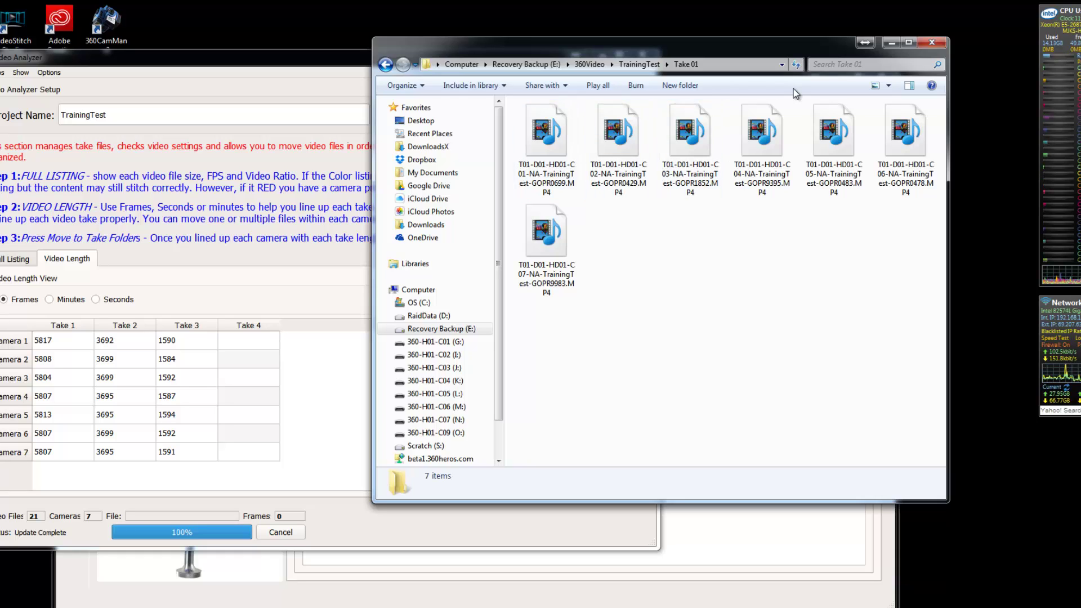
Show the Take 01 folder in Details view and widen the Name column and the folder window
{"action": "left_click", "coordinate": [889, 86]}
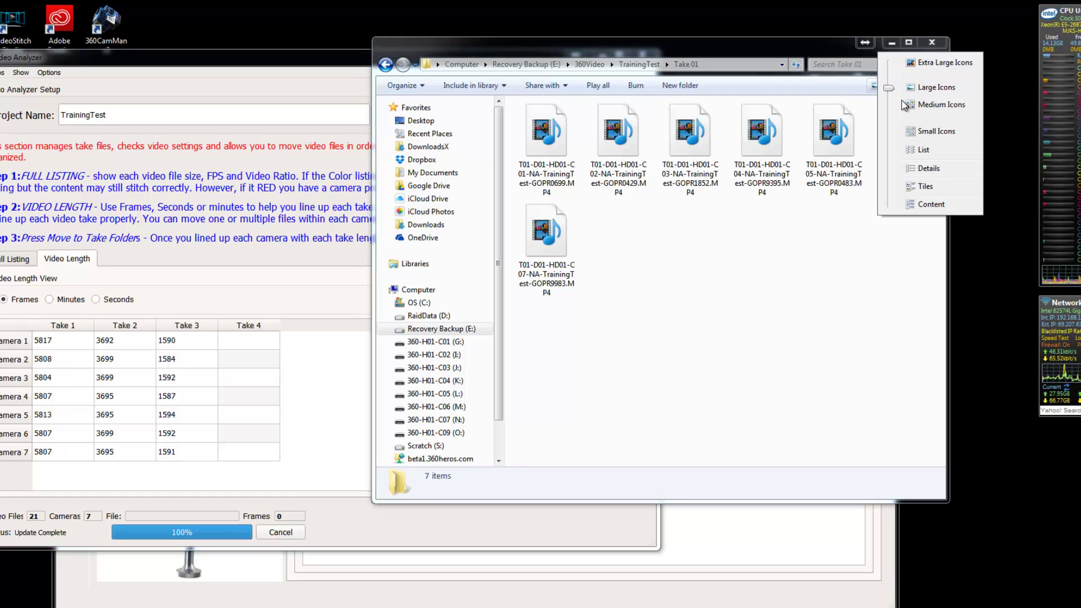
{"action": "left_click", "coordinate": [928, 169]}
{"action": "left_click_drag", "start_coordinate": [636, 105], "coordinate": [710, 105]}
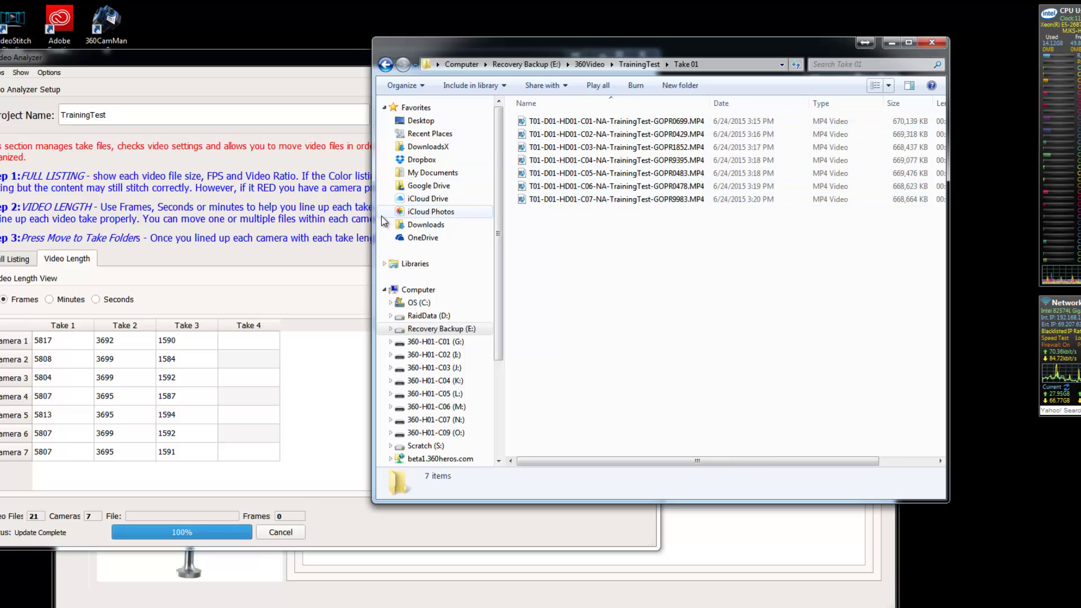
{"action": "left_click_drag", "start_coordinate": [373, 214], "coordinate": [306, 210]}
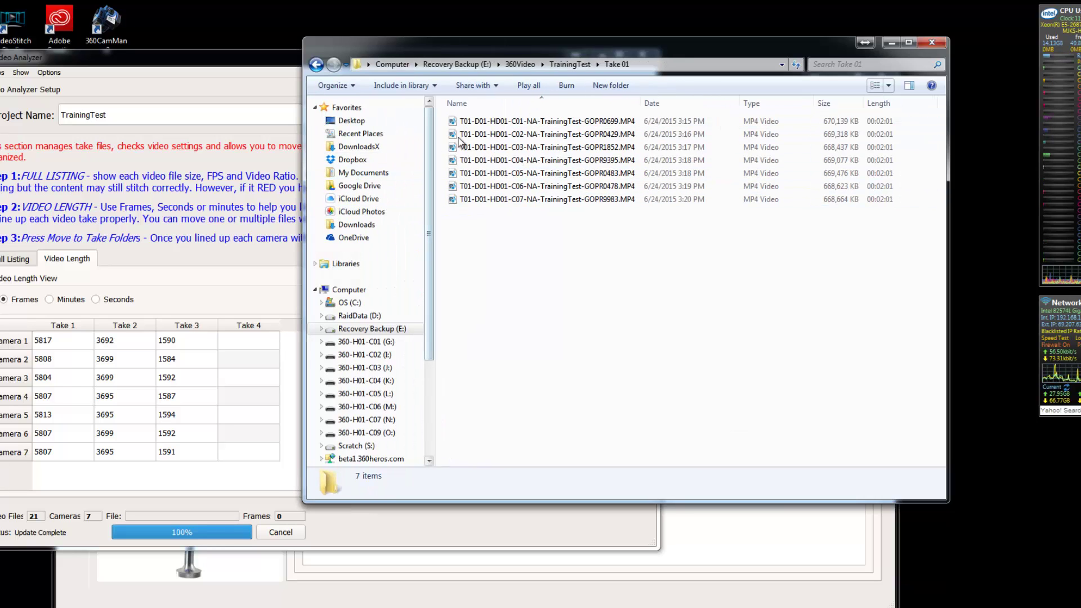
Examine the take, camera and project parts of the Take 01 file names, return to the TrainingTest folder and close the folder window
{"action": "mouse_move", "coordinate": [479, 163]}
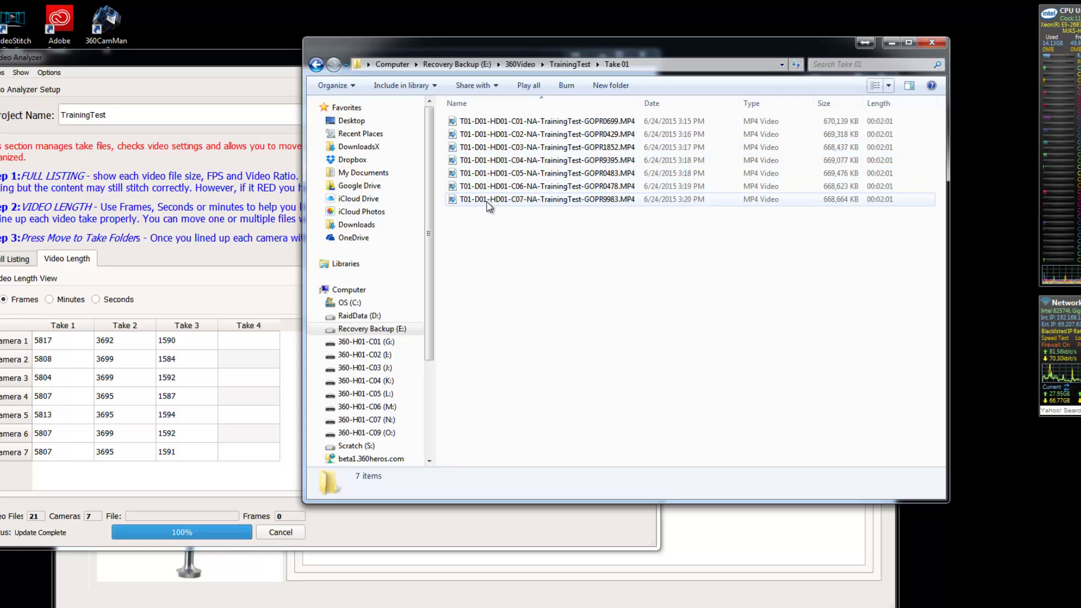
{"action": "mouse_move", "coordinate": [489, 207]}
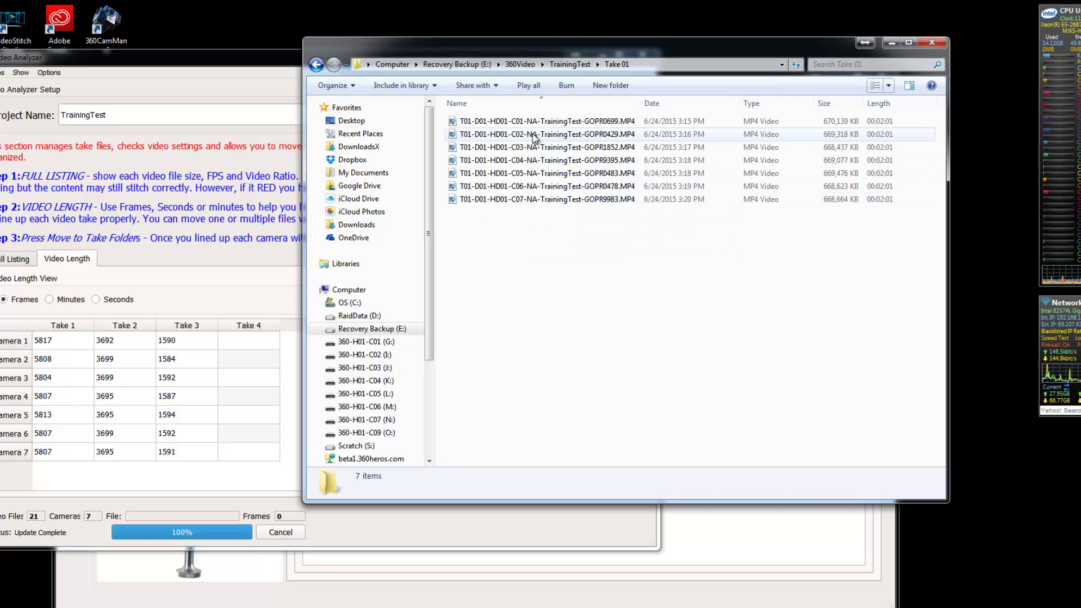
{"action": "mouse_move", "coordinate": [466, 119]}
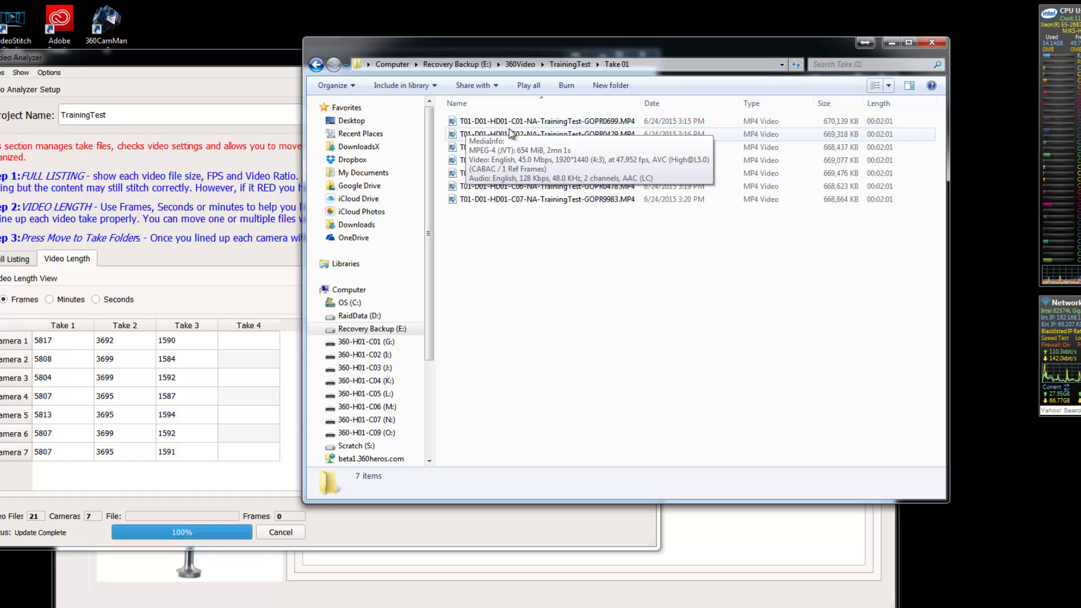
{"action": "mouse_move", "coordinate": [535, 128]}
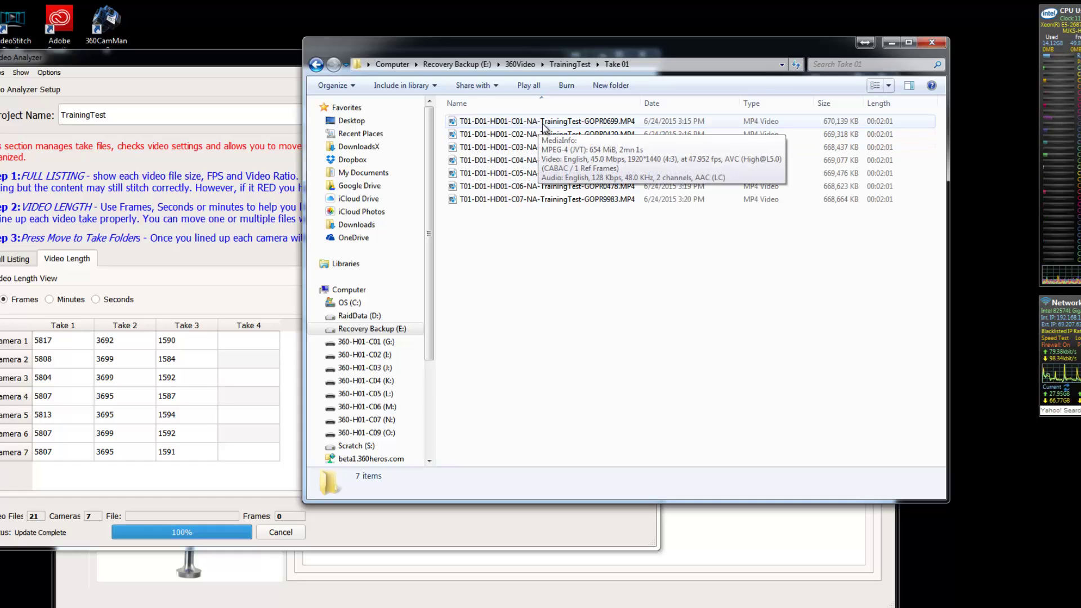
{"action": "left_click", "coordinate": [570, 64]}
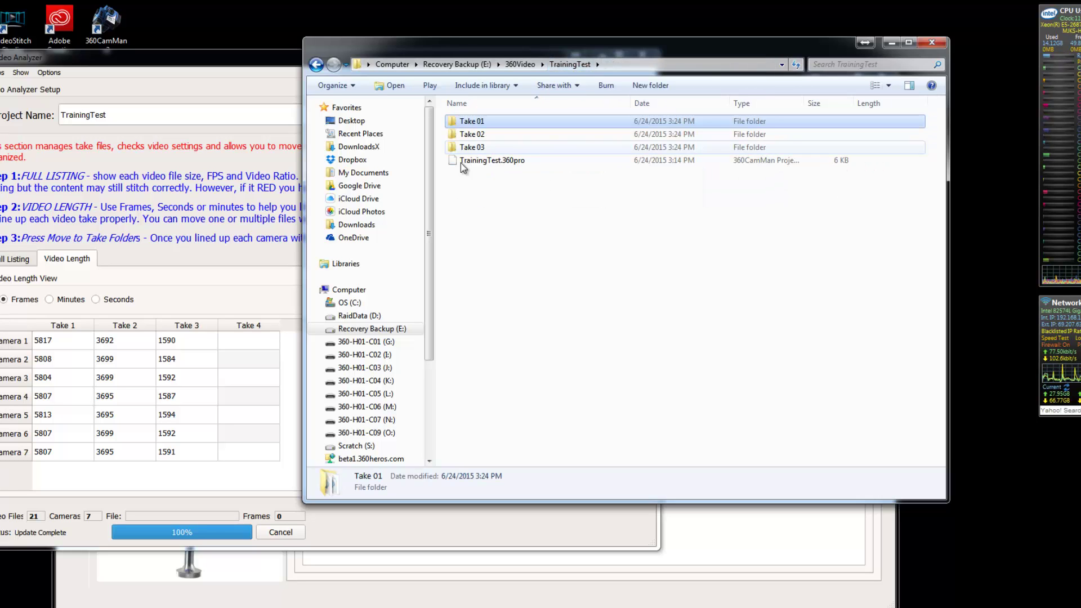
{"action": "left_click", "coordinate": [256, 75]}
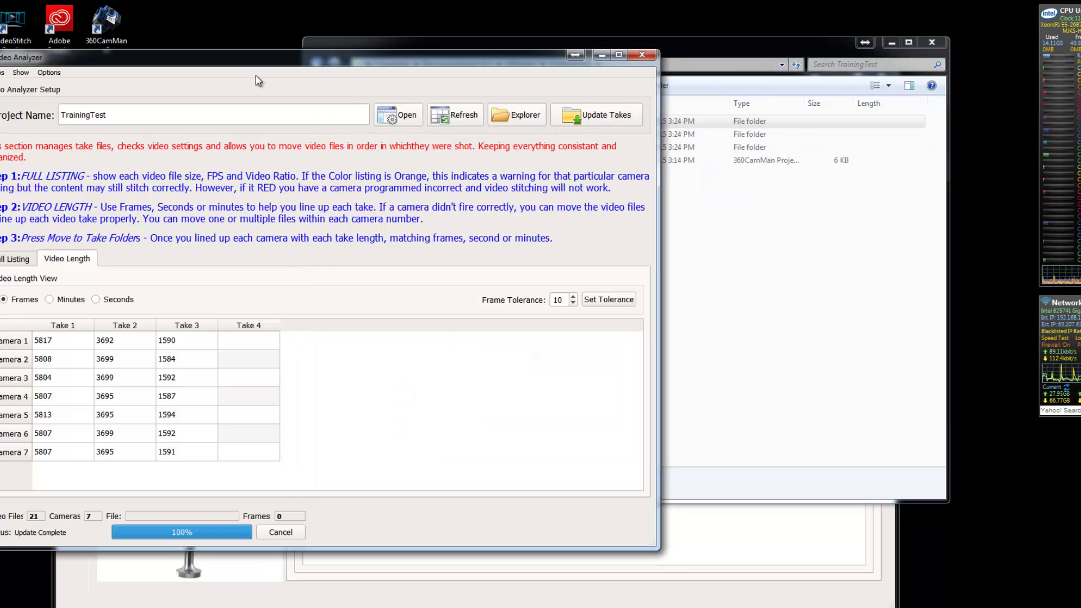
{"action": "left_click", "coordinate": [932, 43]}
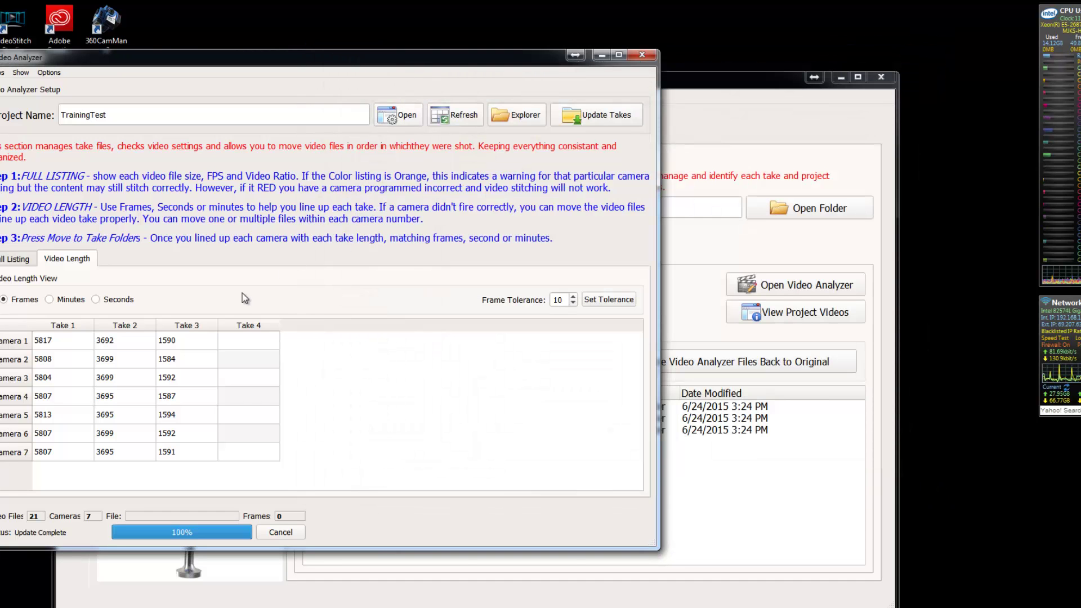
Play Camera 1's Take 2 video, shrink and reposition the VLC window to view it, and close the player
{"action": "left_click", "coordinate": [113, 344]}
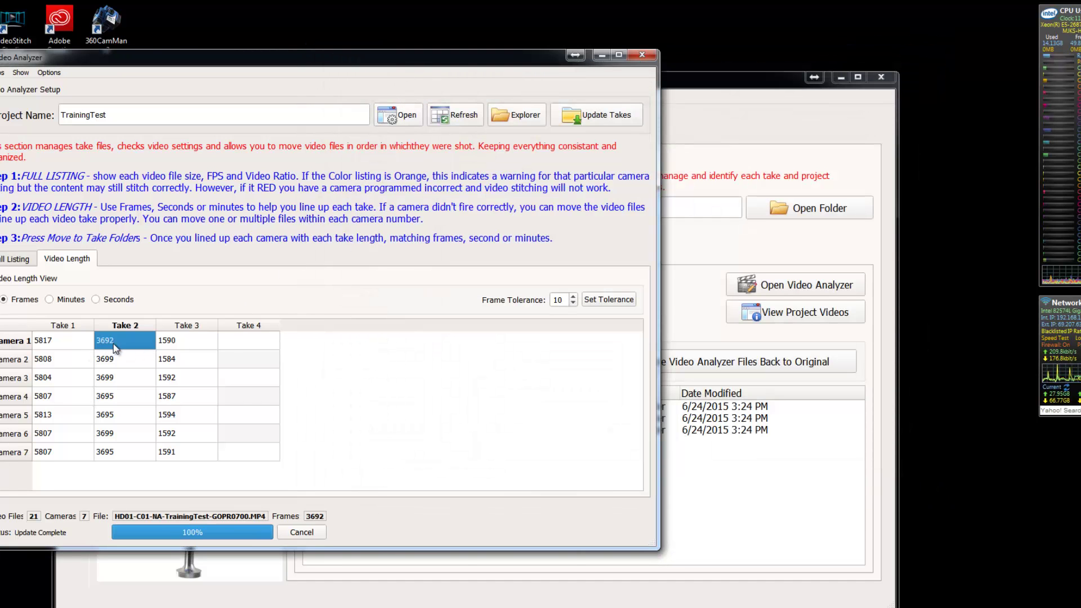
{"action": "right_click", "coordinate": [113, 343]}
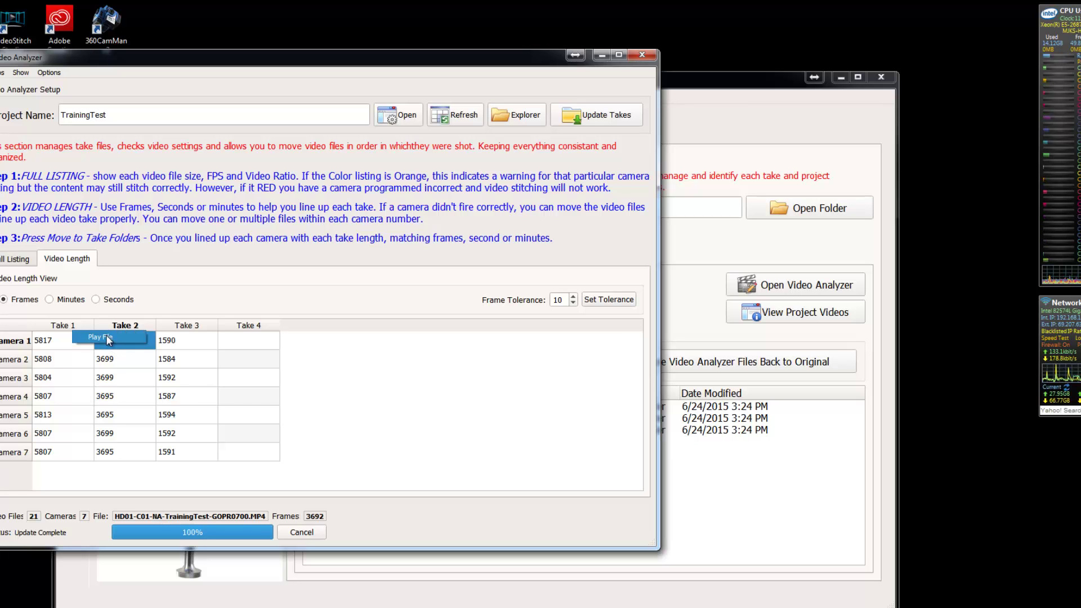
{"action": "left_click", "coordinate": [106, 336]}
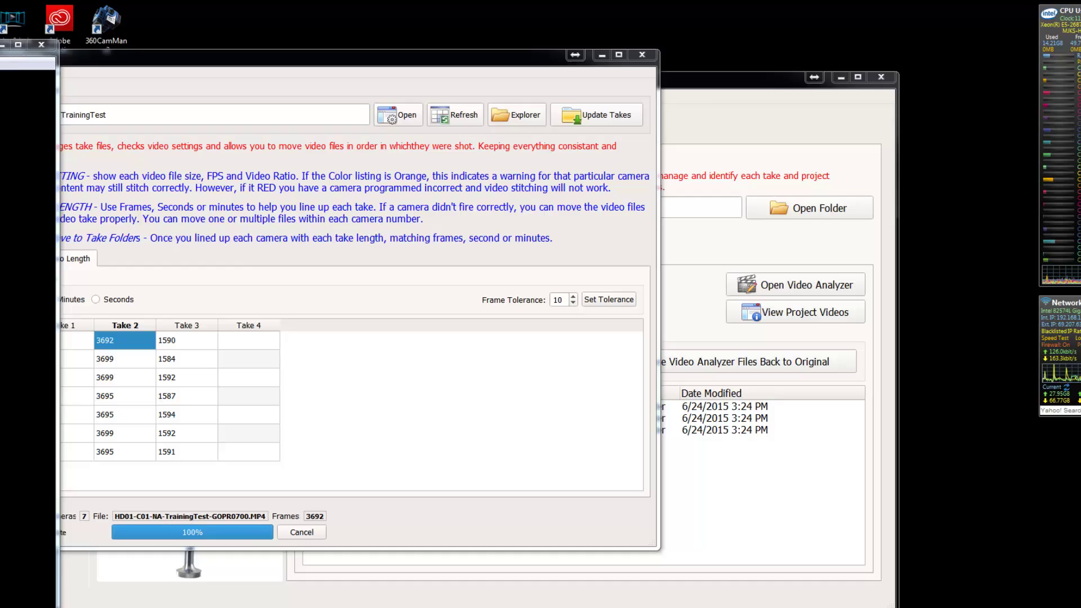
{"action": "left_click_drag", "start_coordinate": [0, 48], "coordinate": [514, 36]}
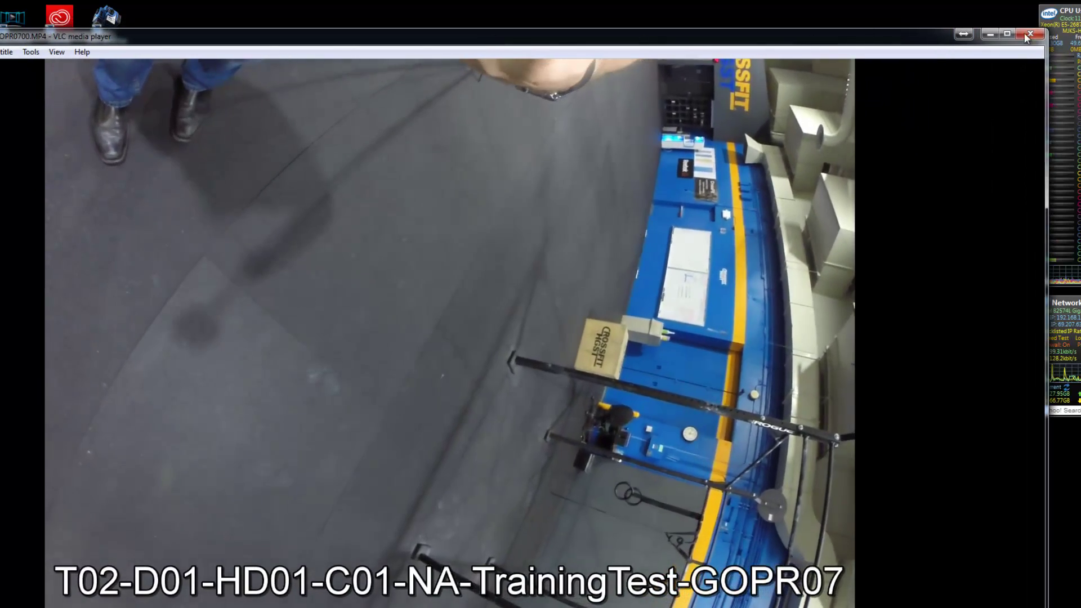
{"action": "left_click_drag", "start_coordinate": [1046, 29], "coordinate": [459, 198]}
{"action": "left_click_drag", "start_coordinate": [175, 198], "coordinate": [871, 146]}
{"action": "left_click_drag", "start_coordinate": [870, 59], "coordinate": [556, 59]}
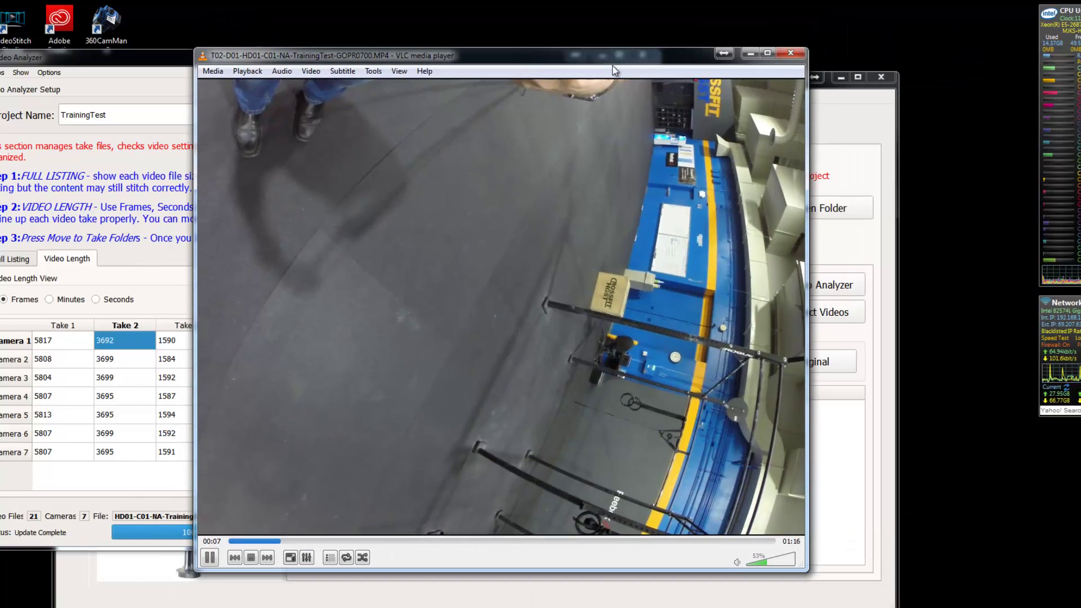
{"action": "left_click", "coordinate": [791, 57]}
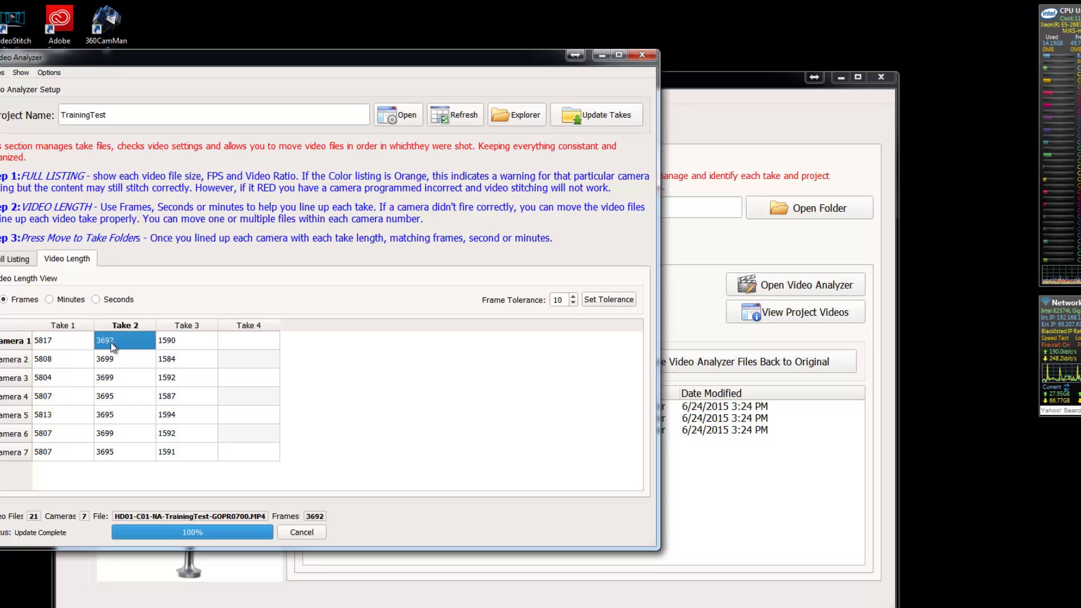
View the VLC download page and the video player selection dialog from the Video Analyzer, and close both without choosing a player
{"action": "left_click", "coordinate": [55, 75]}
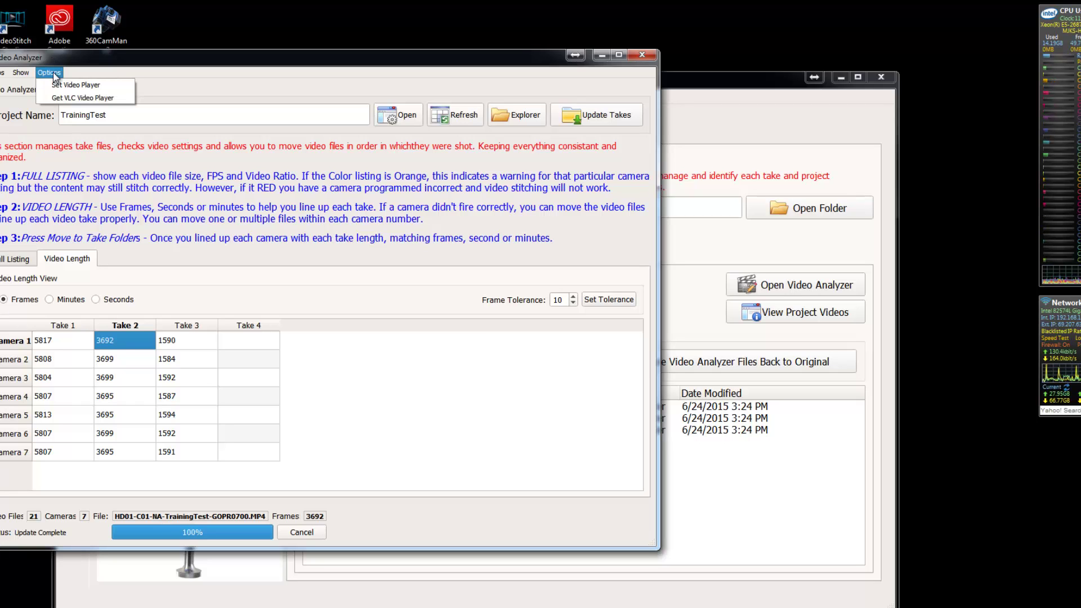
{"action": "left_click", "coordinate": [74, 99]}
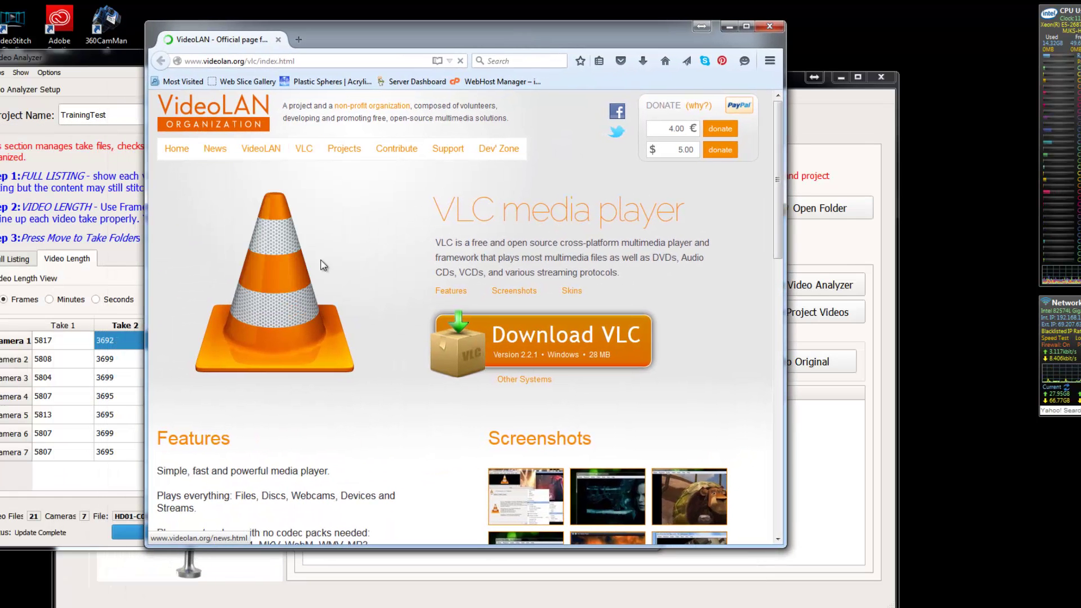
{"action": "left_click", "coordinate": [49, 72]}
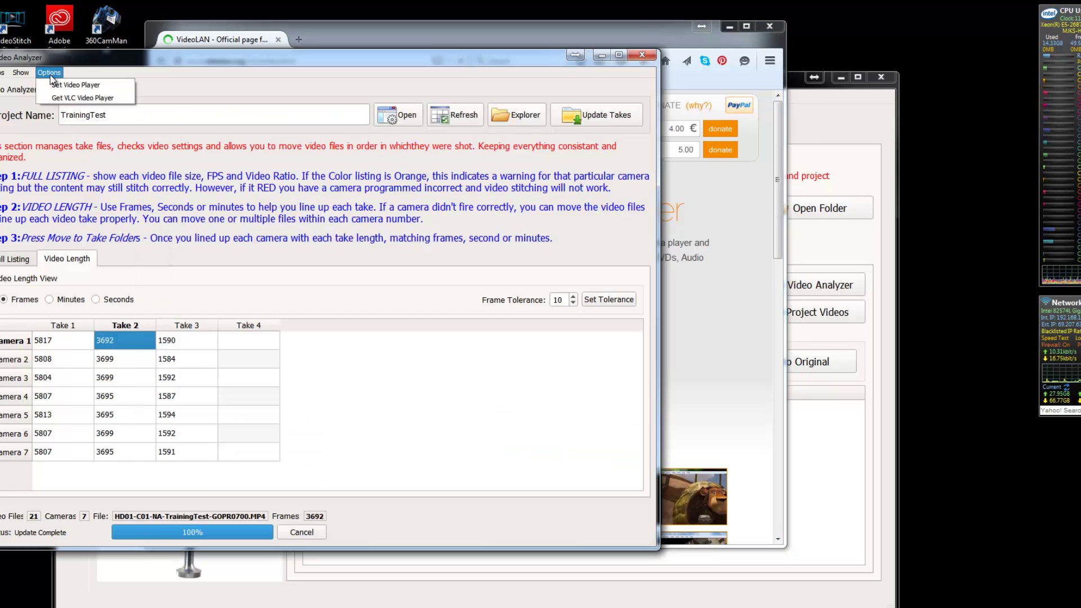
{"action": "left_click", "coordinate": [63, 85]}
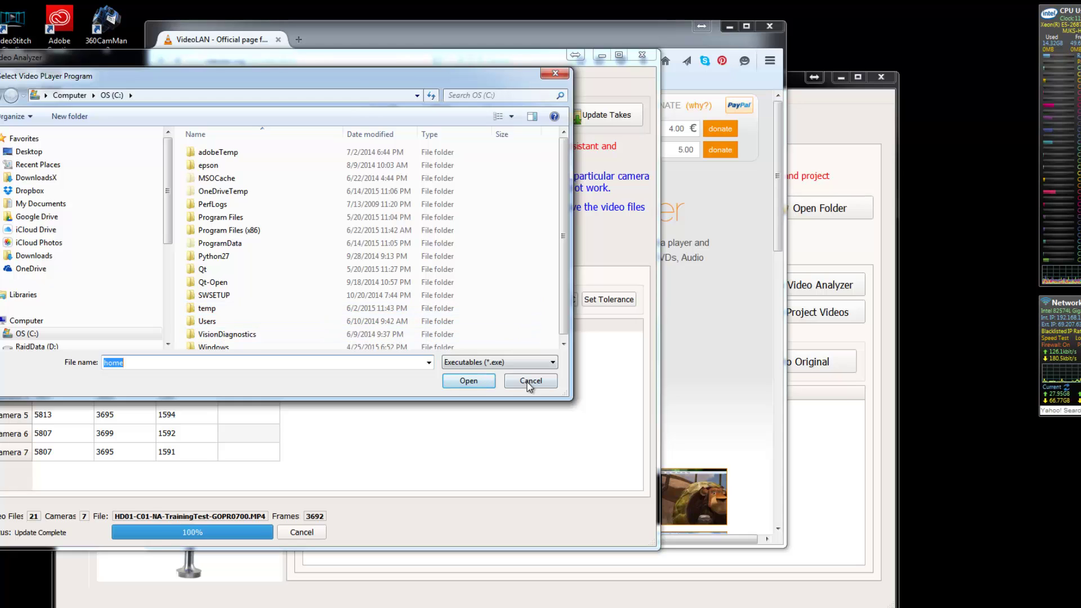
{"action": "left_click", "coordinate": [530, 381]}
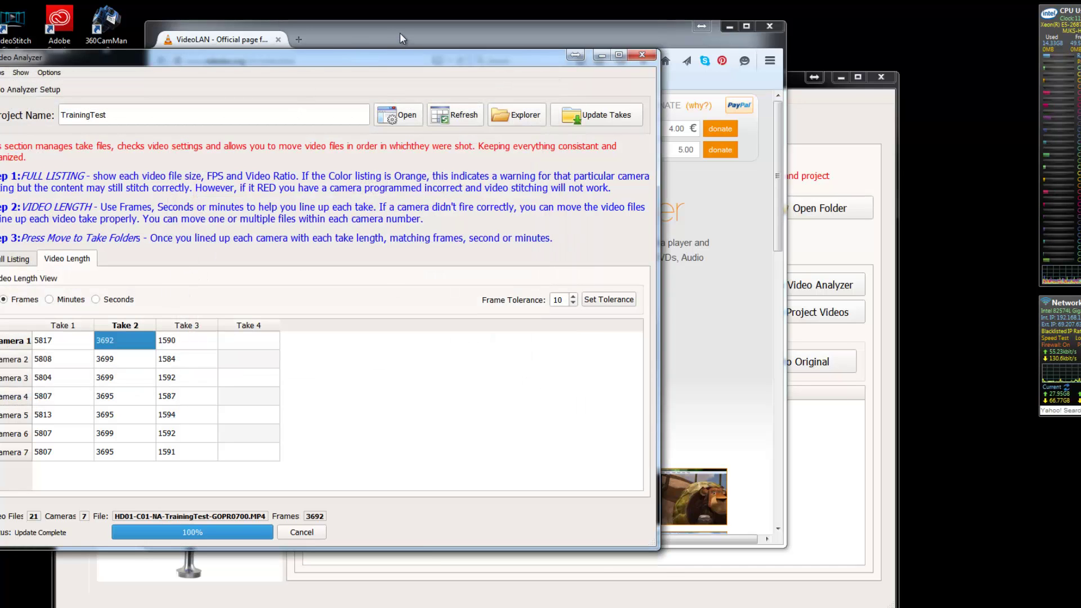
{"action": "left_click", "coordinate": [400, 33]}
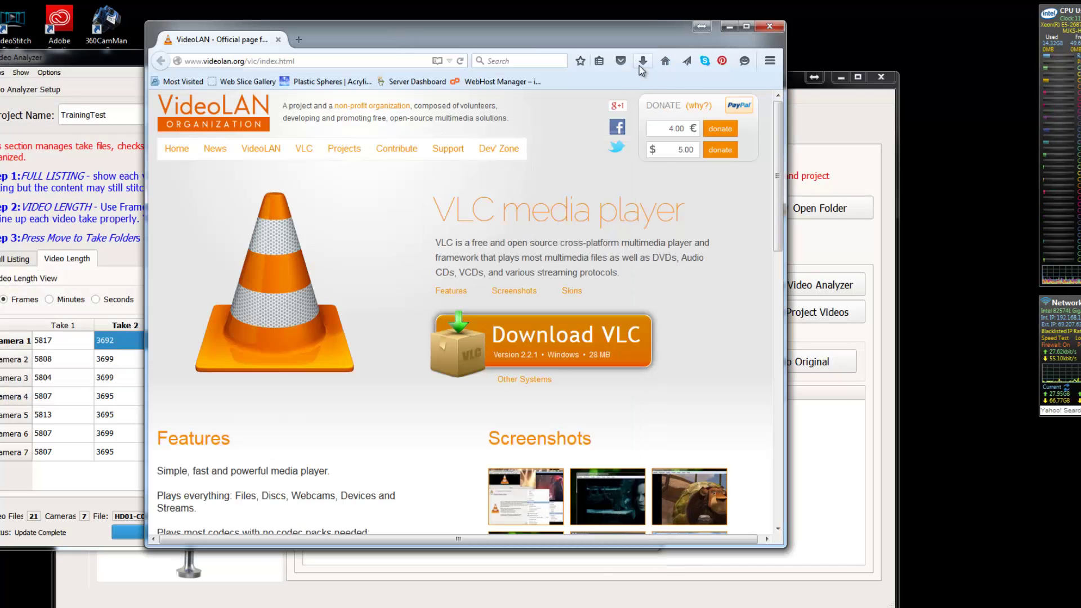
{"action": "left_click", "coordinate": [770, 27]}
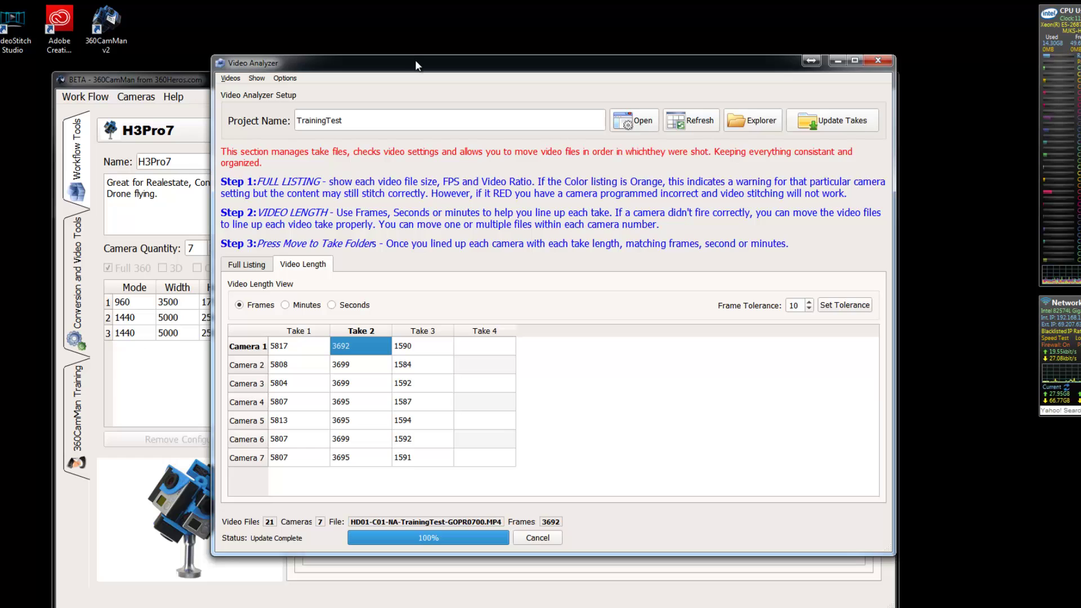
Close the Video Analyzer, reposition 360CamMan and open its Conversion and Video Tools section
{"action": "left_click_drag", "start_coordinate": [415, 65], "coordinate": [387, 49]}
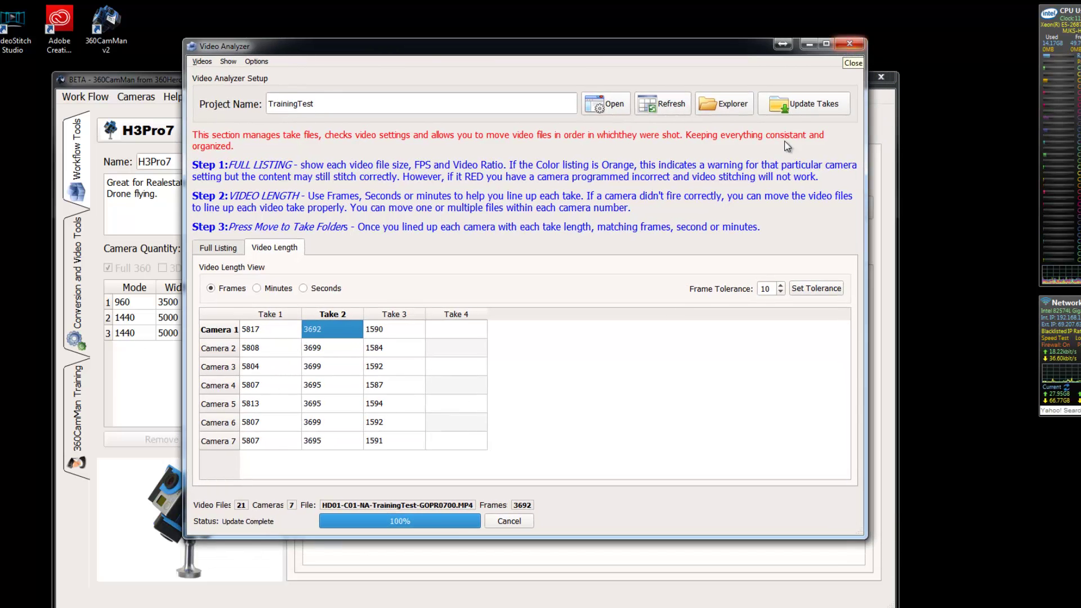
{"action": "left_click", "coordinate": [846, 48]}
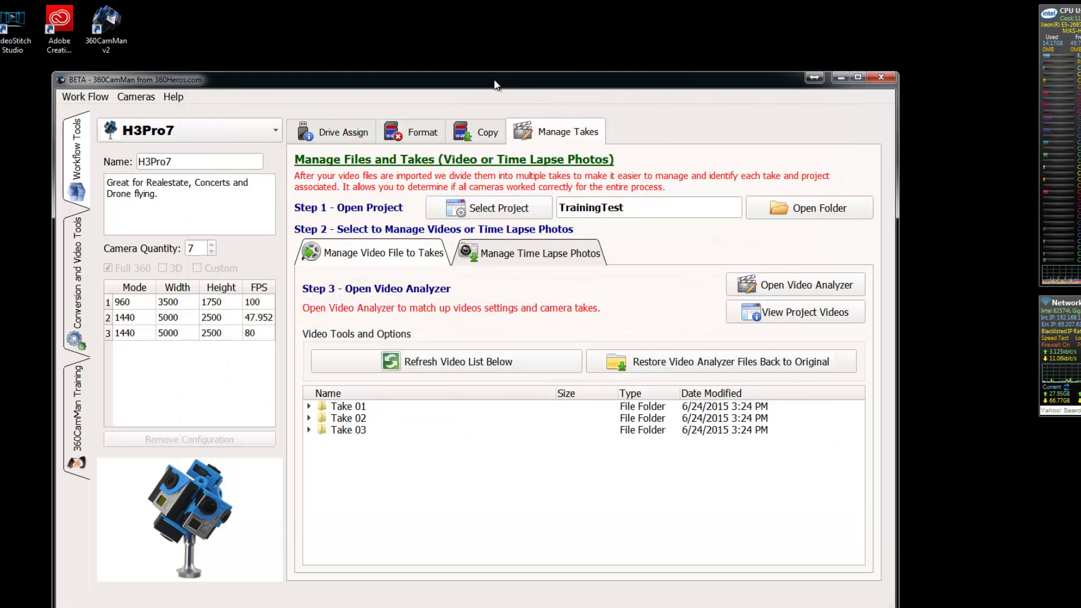
{"action": "left_click_drag", "start_coordinate": [495, 81], "coordinate": [471, 73]}
{"action": "left_click", "coordinate": [454, 125]}
{"action": "left_click", "coordinate": [398, 127]}
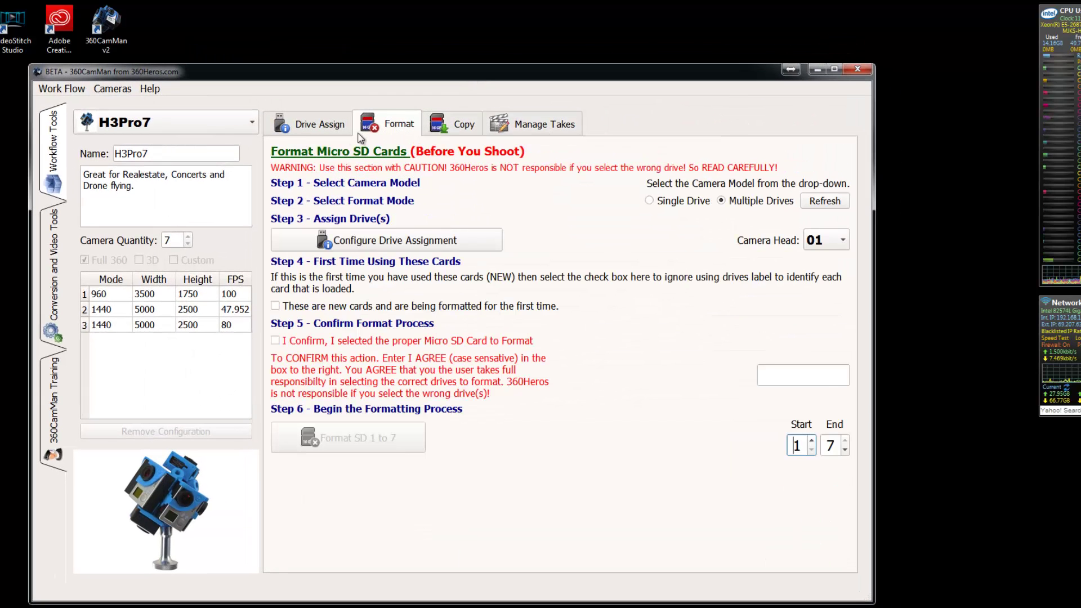
{"action": "left_click", "coordinate": [327, 134]}
{"action": "left_click", "coordinate": [60, 293]}
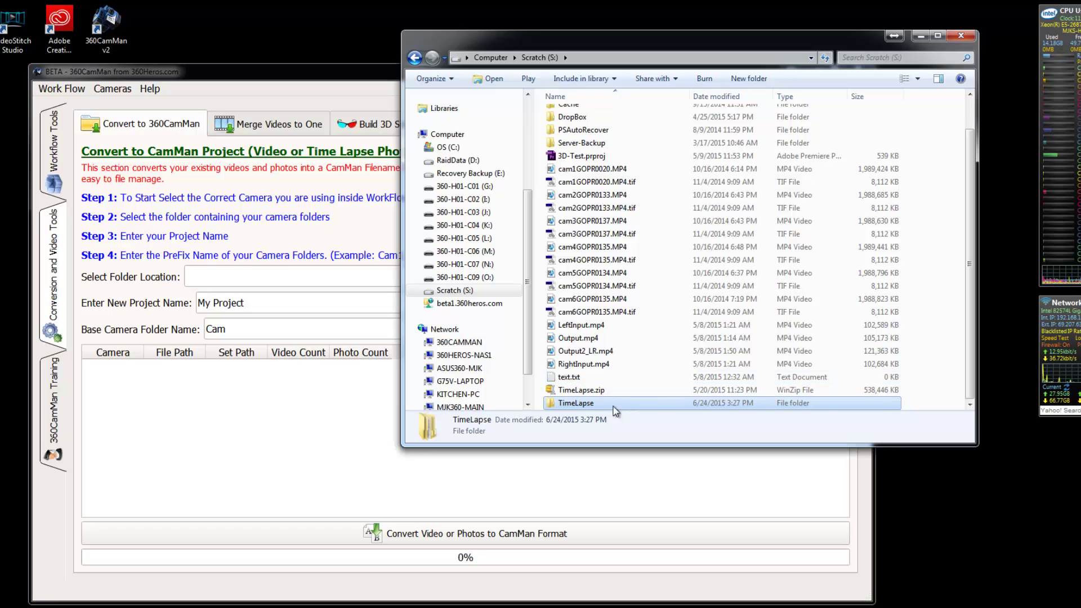
Inspect the Cam1 photos inside the TimeLapse folder on the Scratch drive, return to the camera folders and switch to 360CamMan
{"action": "double_click", "coordinate": [553, 403]}
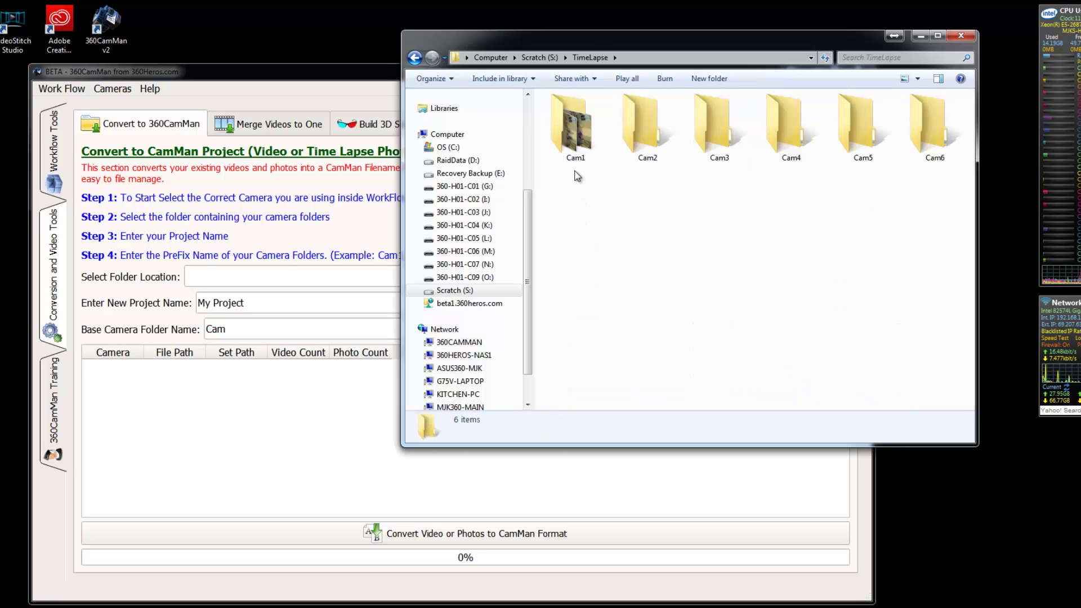
{"action": "double_click", "coordinate": [564, 138]}
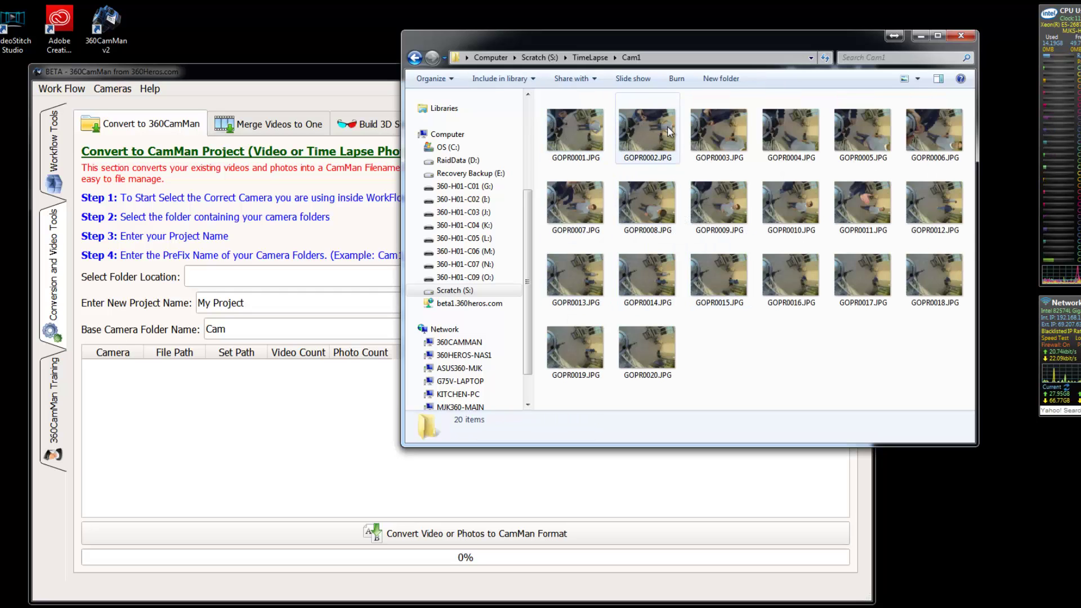
{"action": "left_click", "coordinate": [590, 58]}
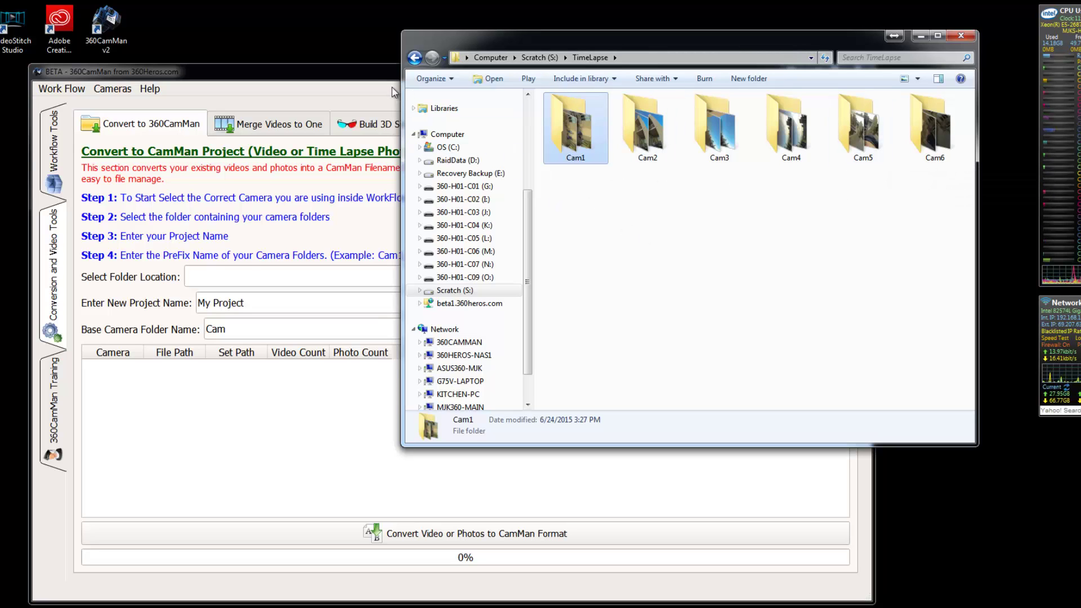
{"action": "left_click", "coordinate": [364, 73]}
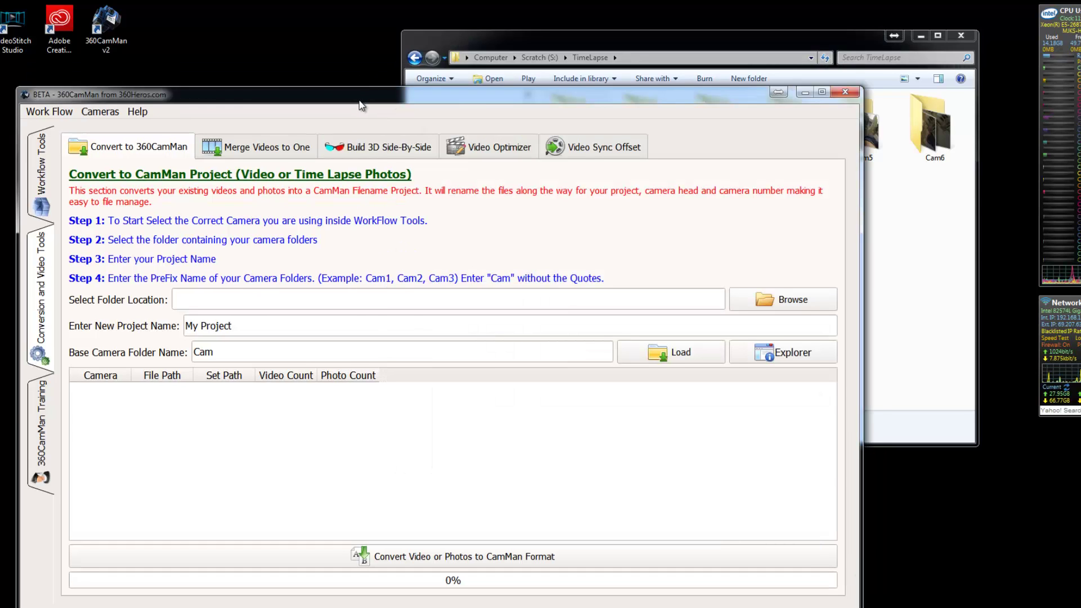
Set the folder location for the CamMan conversion to the TimeLapse folder on the Scratch (S:) drive
{"action": "left_click_drag", "start_coordinate": [364, 73], "coordinate": [357, 93]}
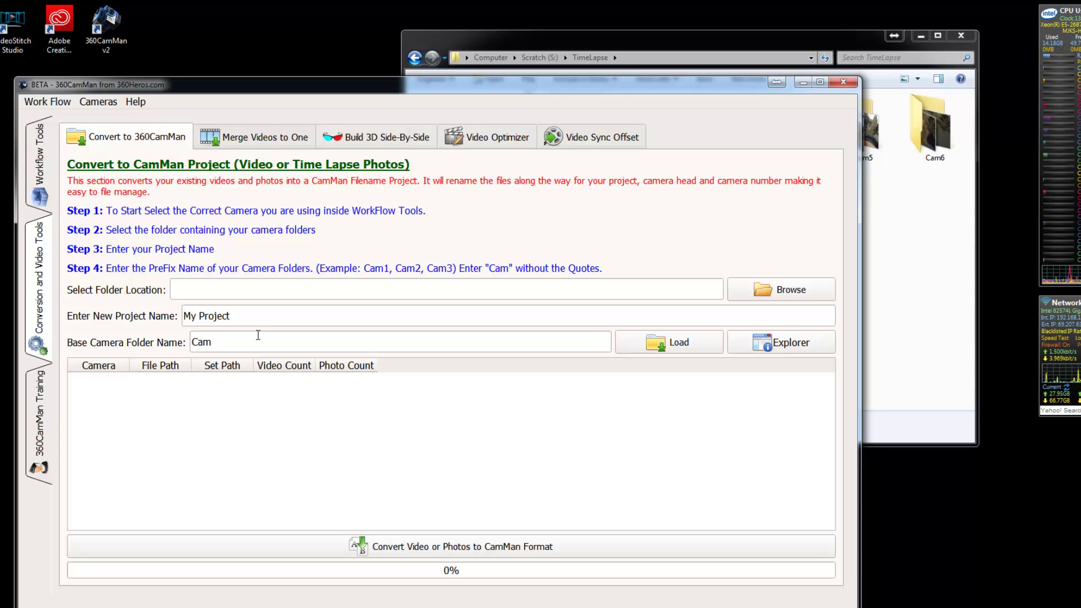
{"action": "left_click", "coordinate": [772, 293]}
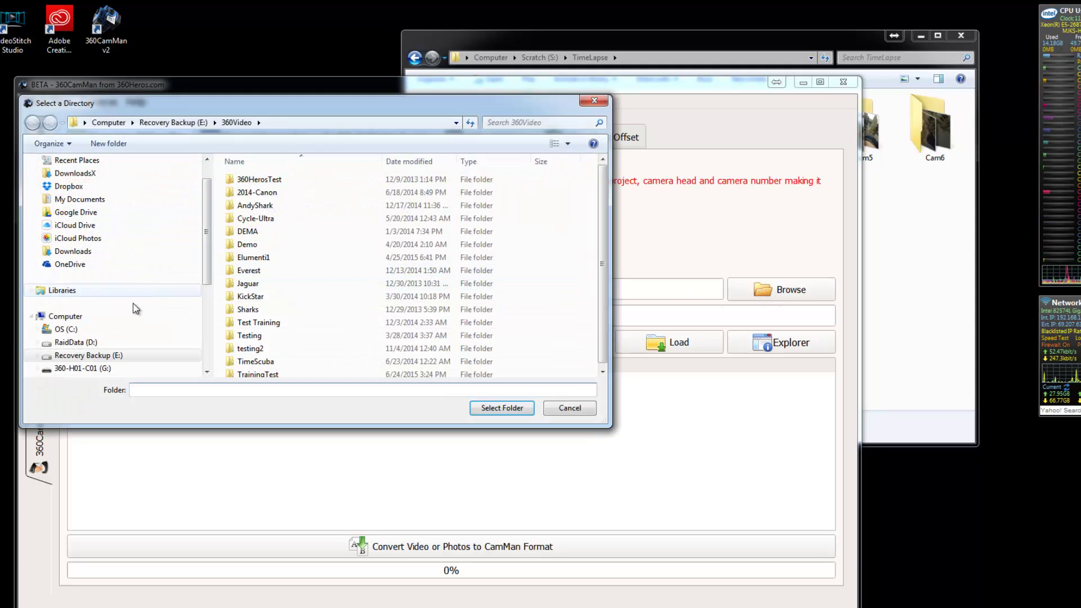
{"action": "left_click", "coordinate": [105, 369]}
{"action": "scroll", "coordinate": [206, 324], "scroll_direction": "down", "scroll_amount": 3}
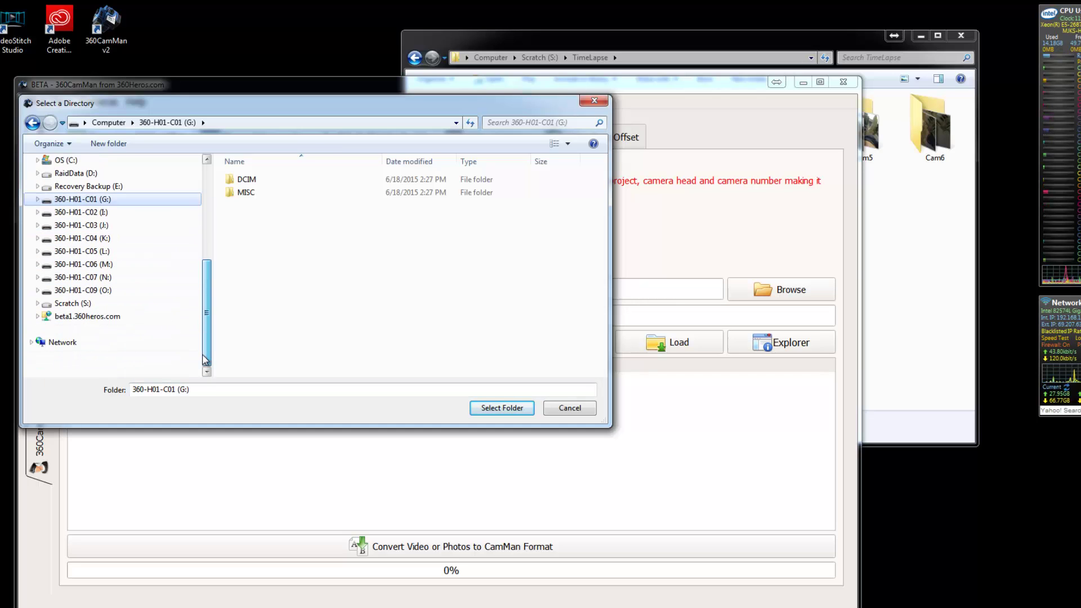
{"action": "left_click", "coordinate": [73, 330]}
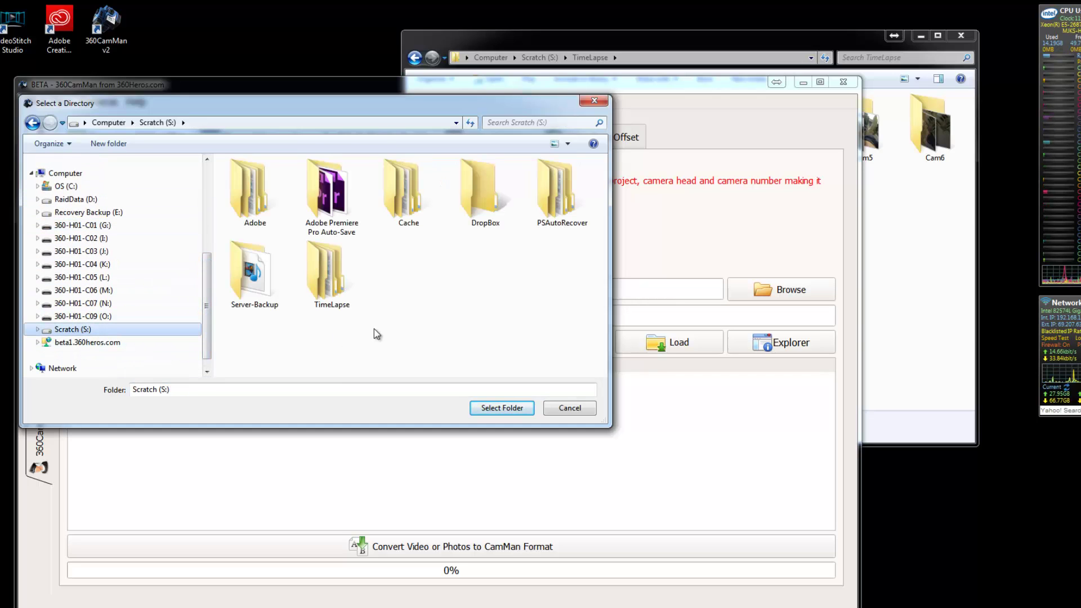
{"action": "left_click", "coordinate": [345, 288]}
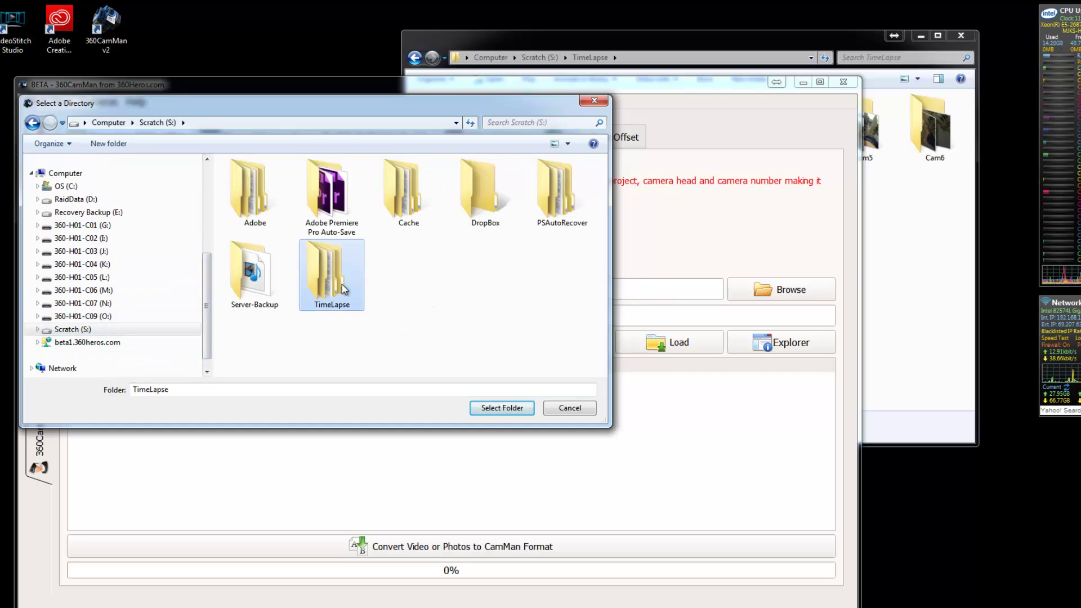
{"action": "left_click", "coordinate": [502, 408]}
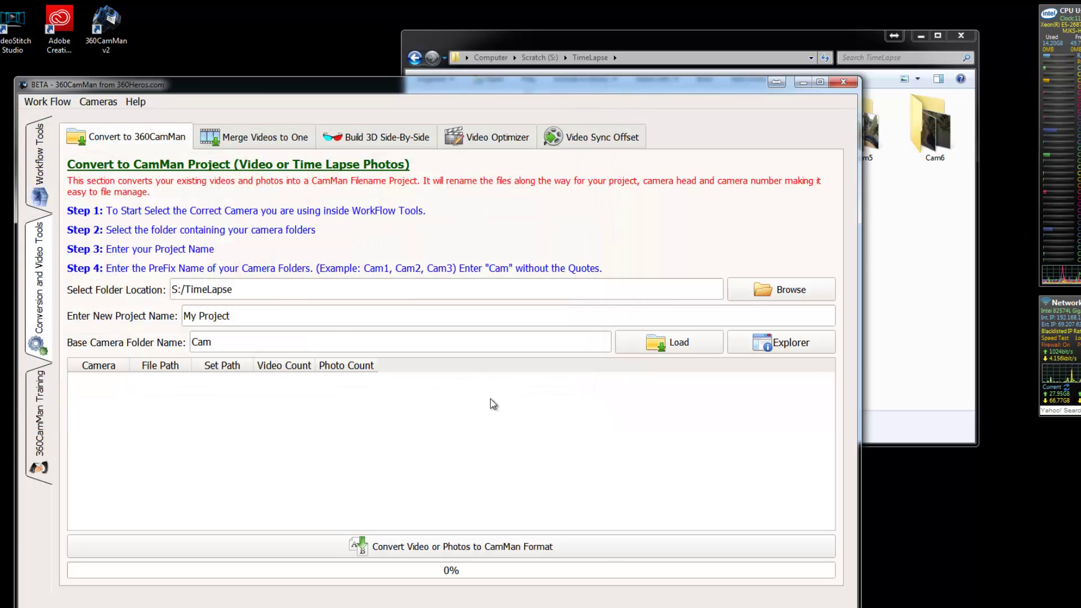
Name the new conversion project TimeLapseTest
{"action": "left_click", "coordinate": [276, 319]}
{"action": "left_click_drag", "start_coordinate": [276, 319], "coordinate": [180, 320]}
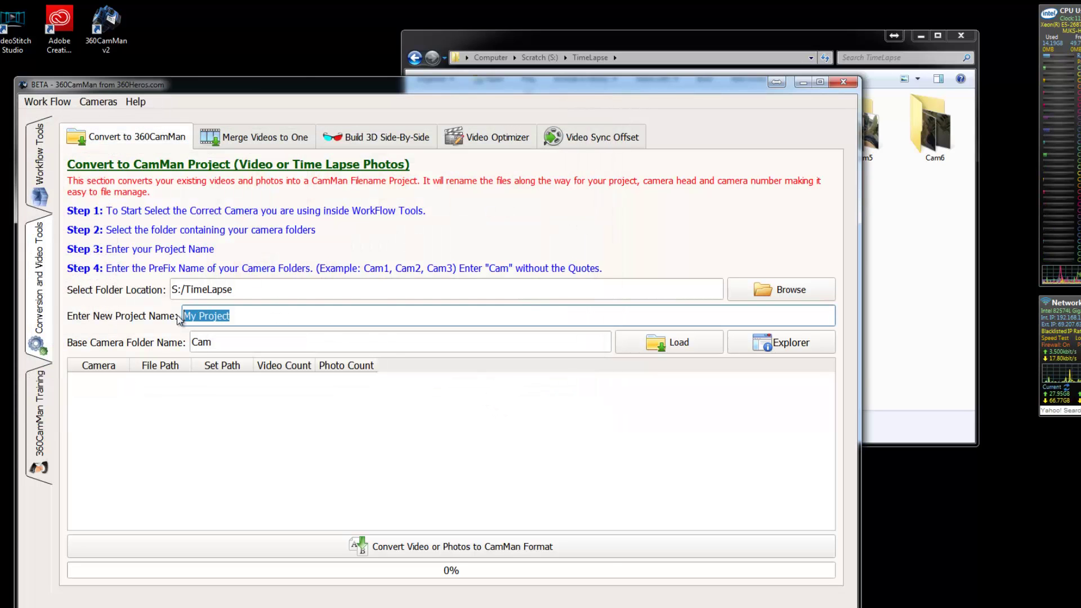
{"action": "type", "text": "Tim"}
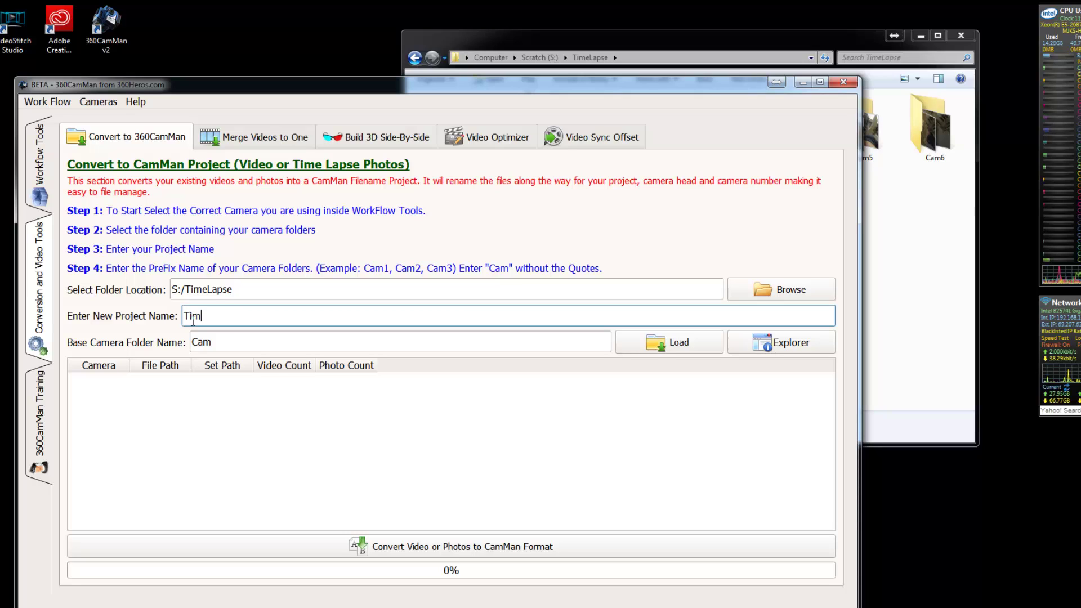
{"action": "type", "text": "eLapse"}
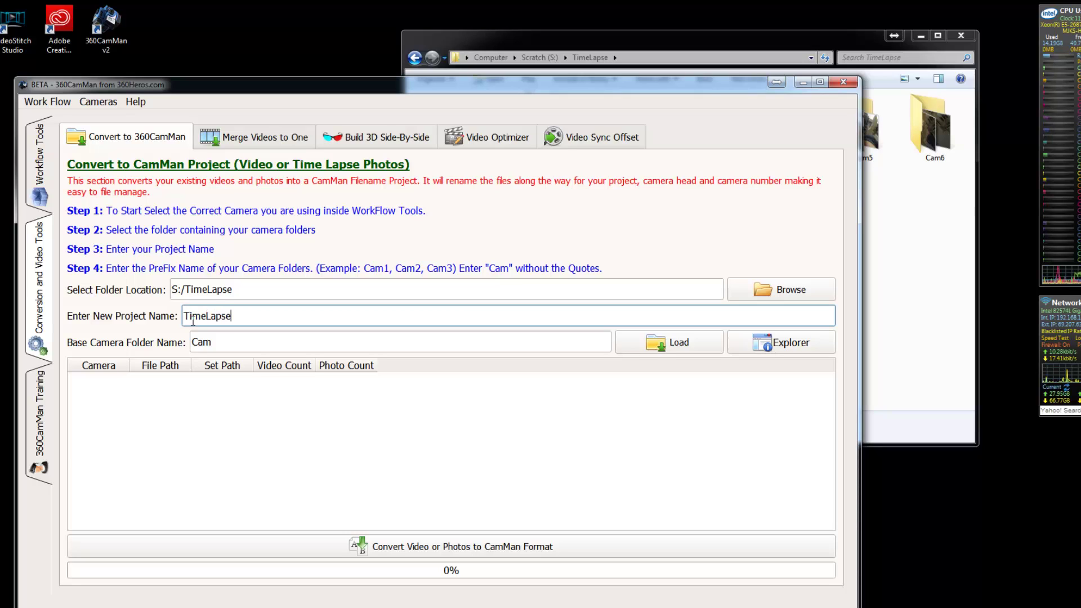
{"action": "type", "text": "Test"}
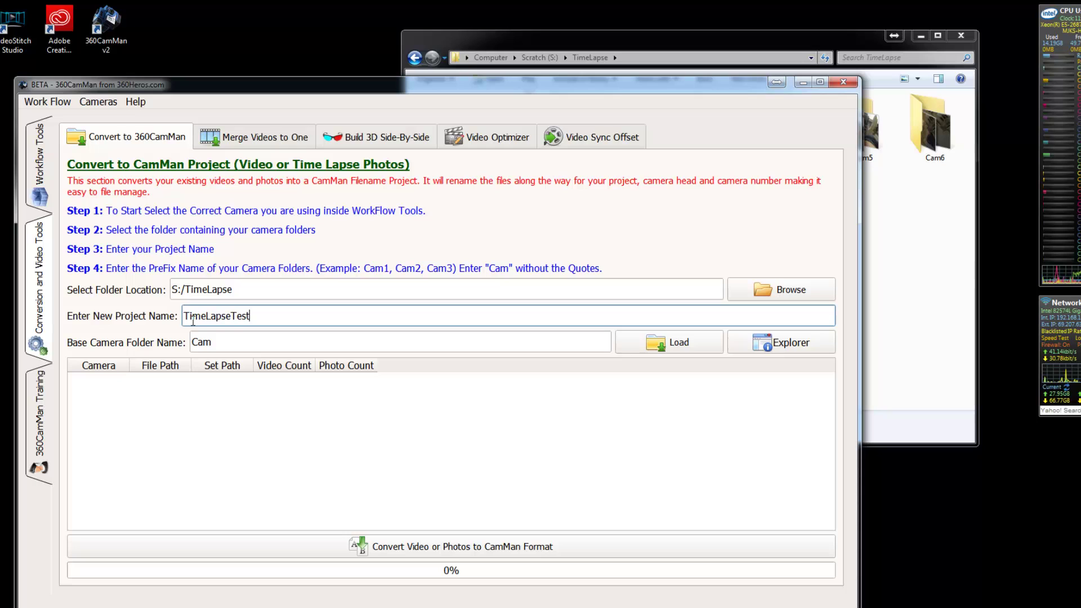
Check the camera folder names, load the folders using the base name Cam, and widen the File Path column
{"action": "left_click", "coordinate": [214, 341]}
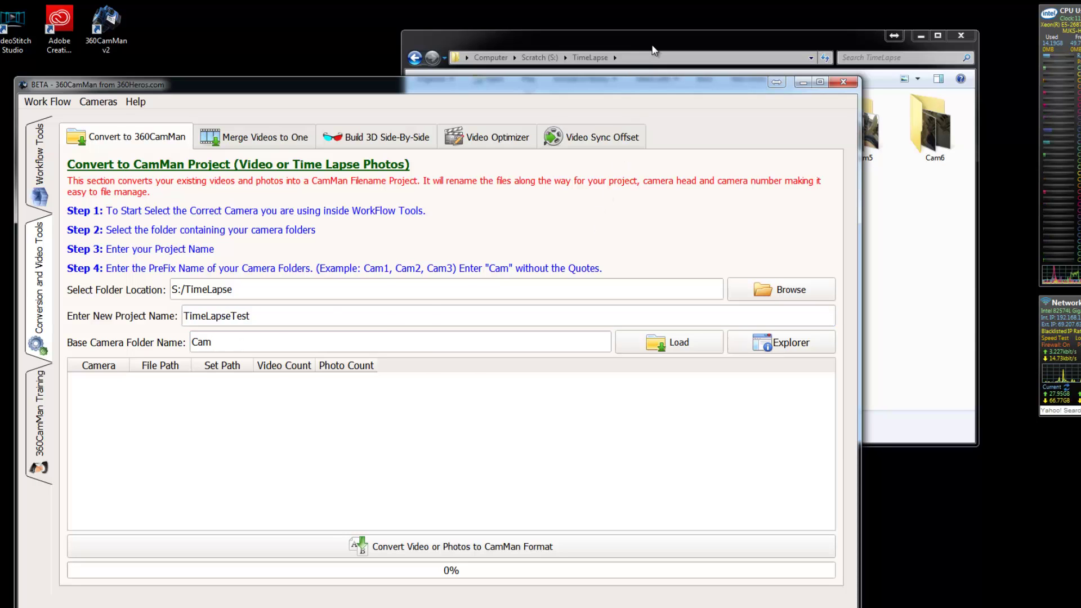
{"action": "left_click_drag", "start_coordinate": [654, 51], "coordinate": [670, 50]}
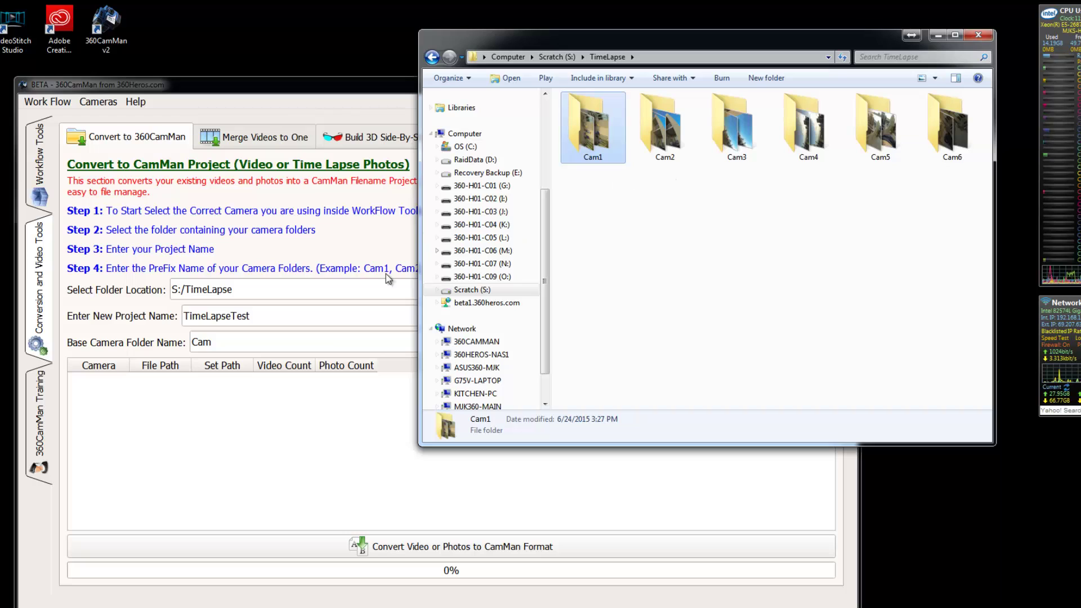
{"action": "left_click", "coordinate": [214, 341]}
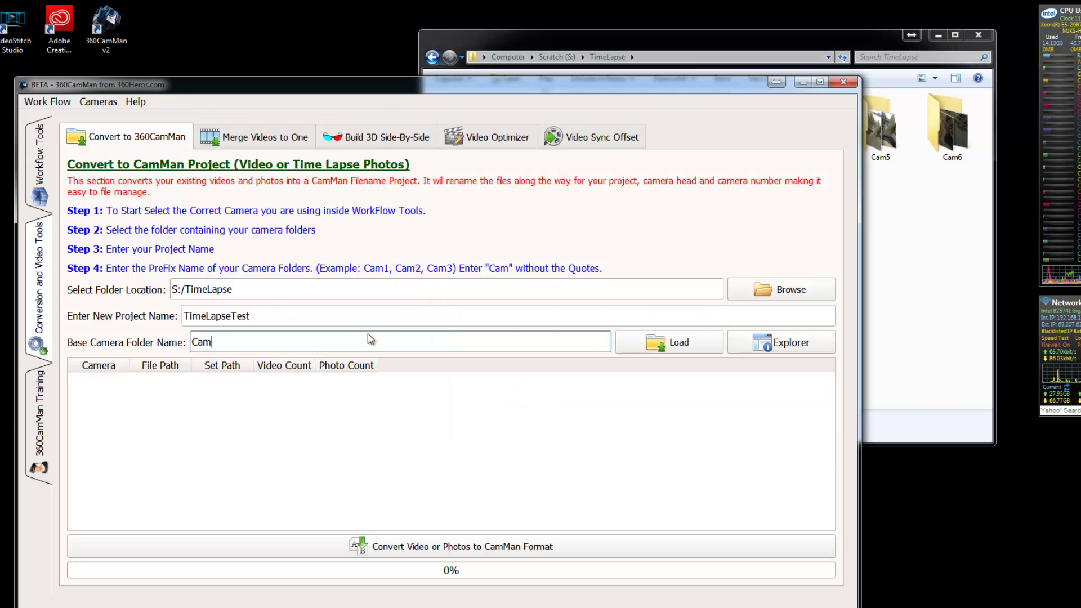
{"action": "left_click", "coordinate": [681, 347]}
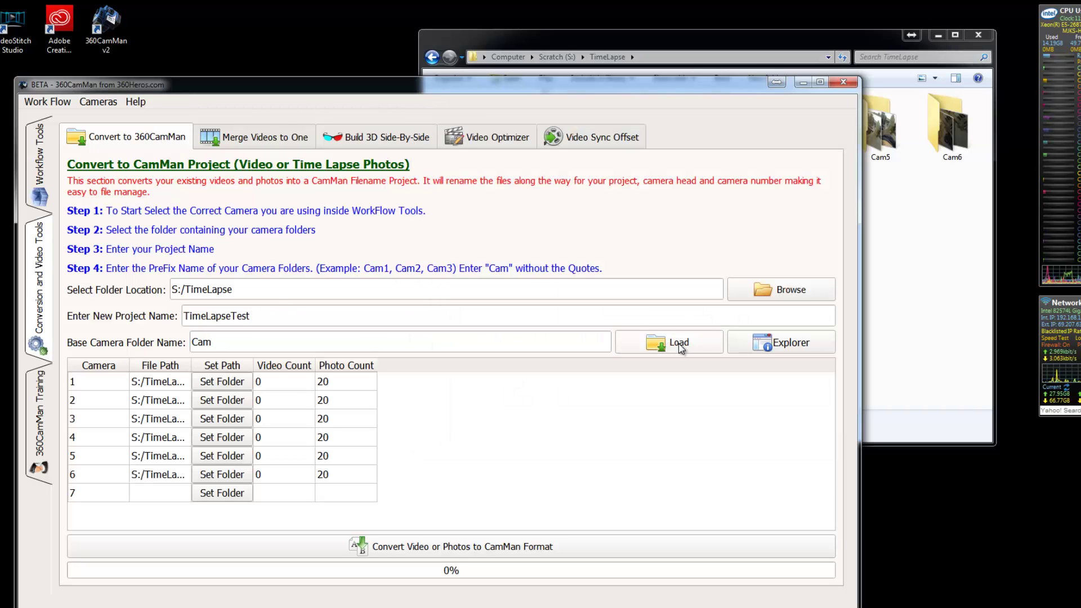
{"action": "left_click_drag", "start_coordinate": [192, 365], "coordinate": [268, 365]}
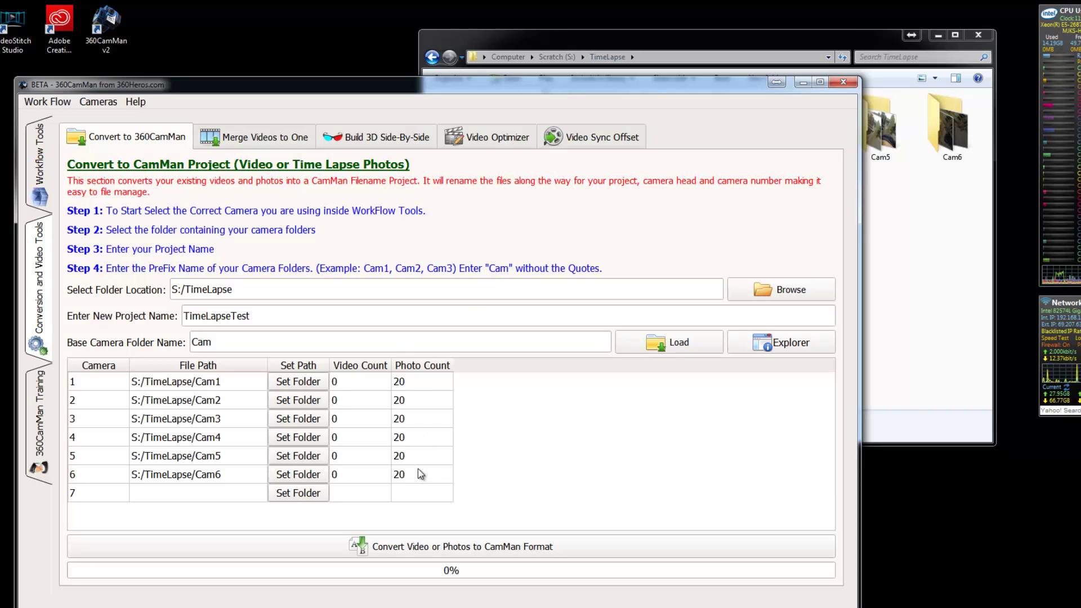
Try to convert the loaded time-lapse photos to CamMan format with the H3Pro7 camera model selected
{"action": "left_click", "coordinate": [428, 549]}
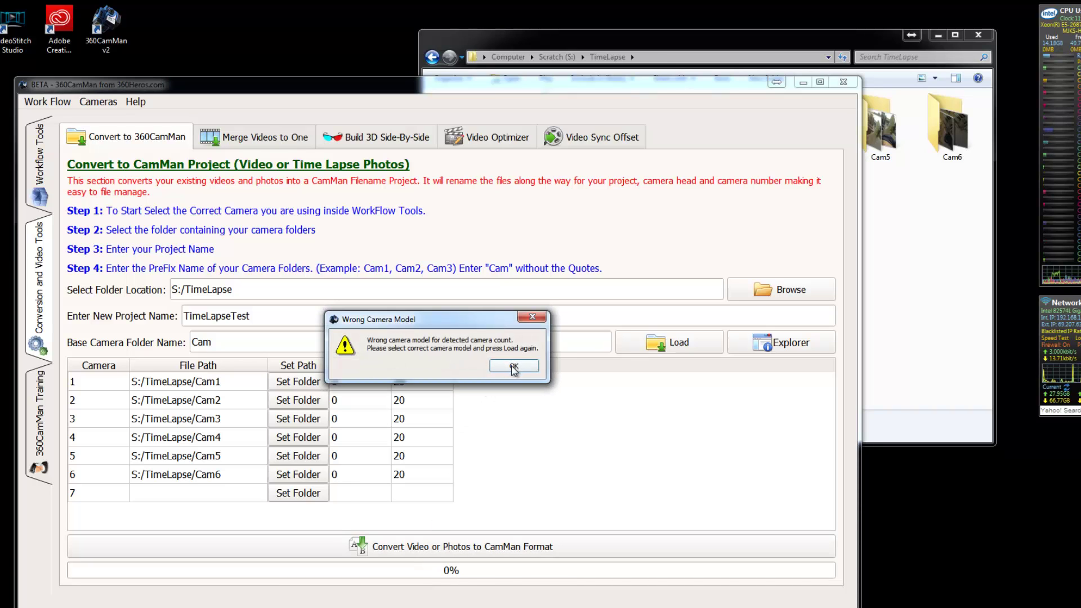
{"action": "left_click", "coordinate": [514, 367]}
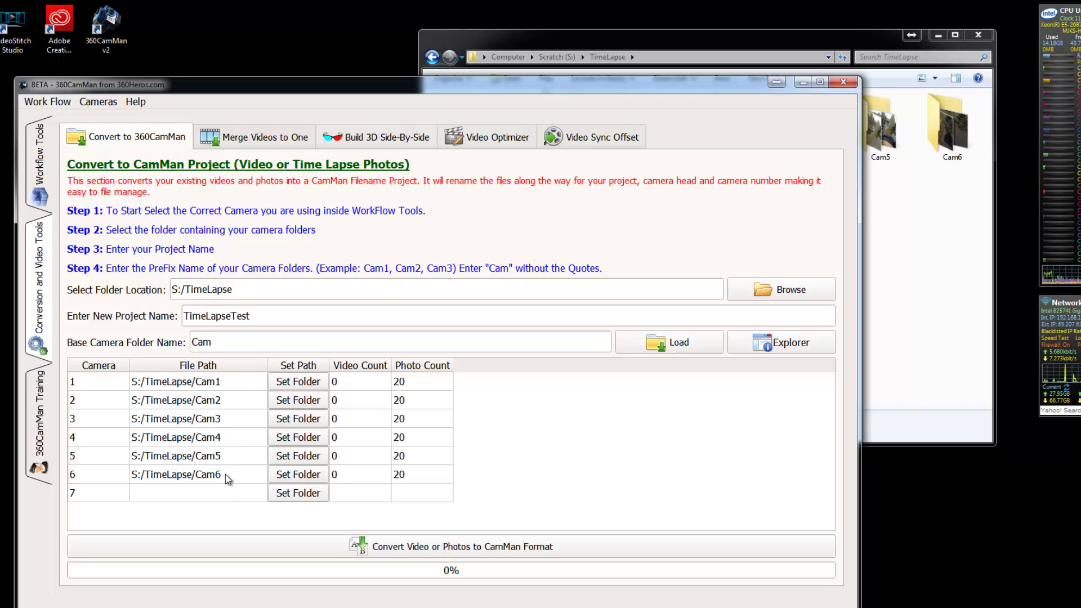
{"action": "left_click", "coordinate": [391, 549]}
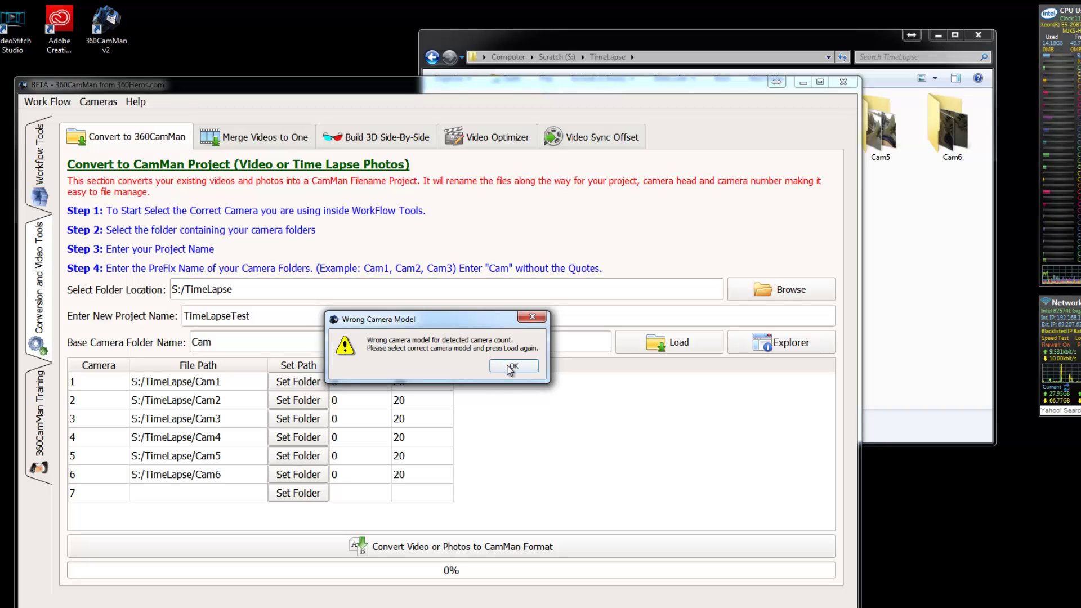
{"action": "left_click", "coordinate": [512, 367]}
Change the camera model in the Workflow Tools to H3Pro6
{"action": "left_click", "coordinate": [39, 166]}
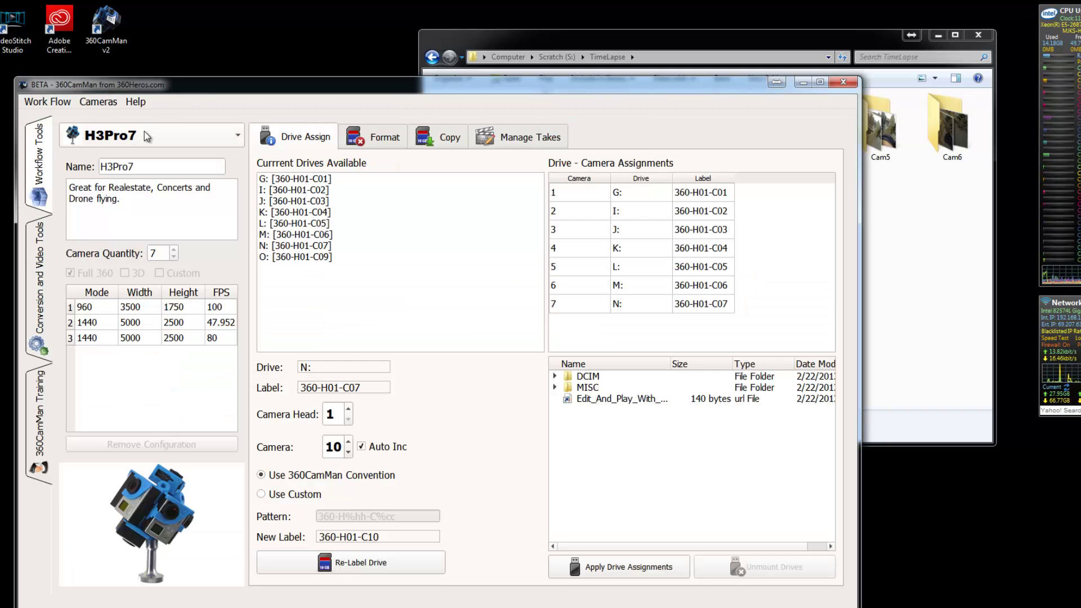
{"action": "left_click", "coordinate": [168, 143]}
{"action": "left_click", "coordinate": [164, 141]}
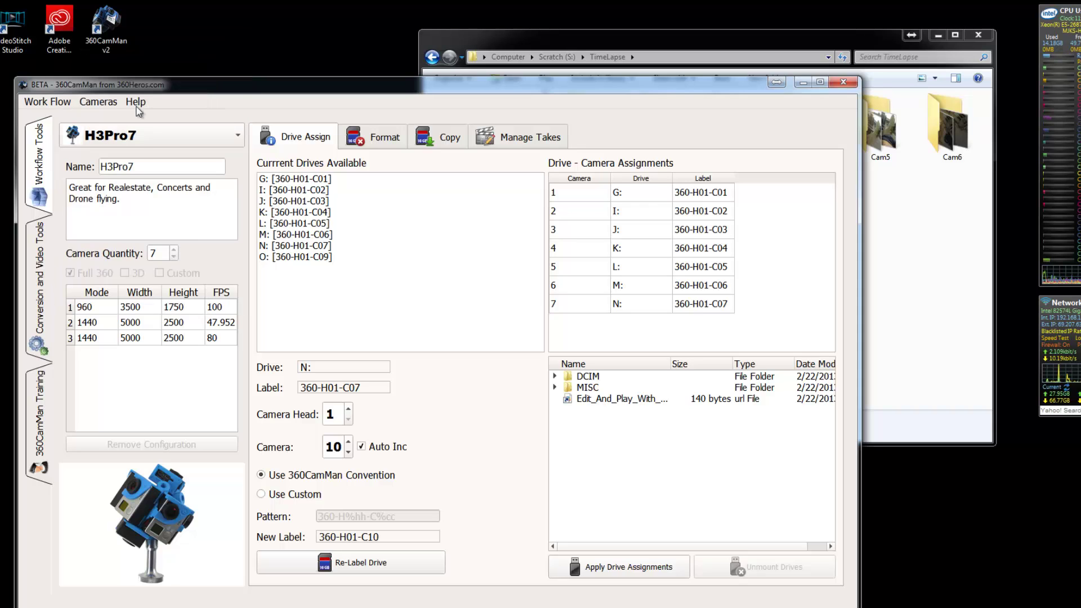
{"action": "left_click", "coordinate": [140, 145]}
{"action": "left_click", "coordinate": [134, 89]}
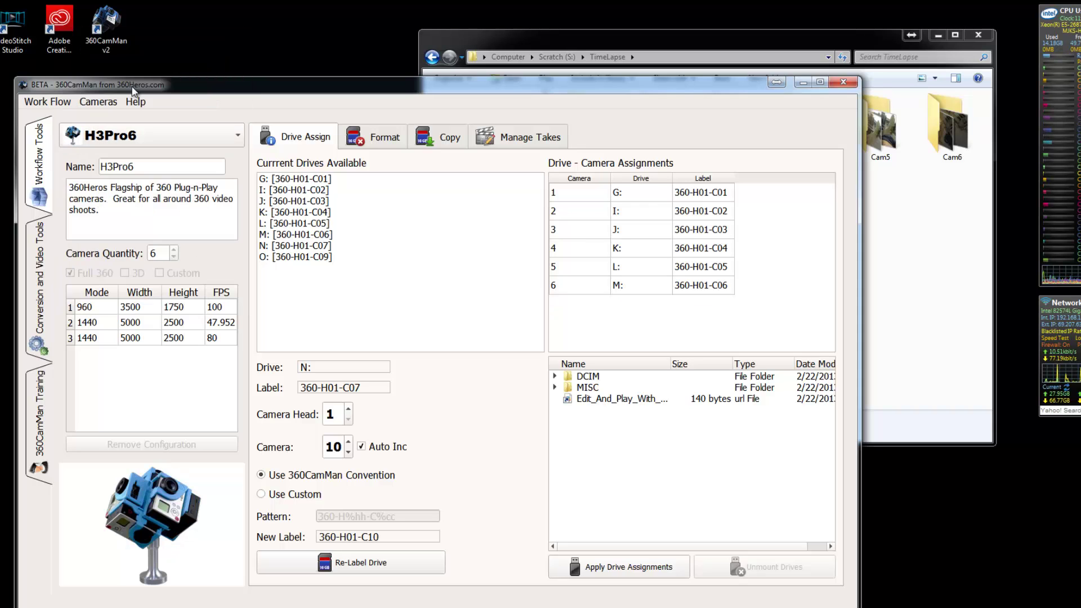
Reload the time-lapse camera folders for the six-camera rig and convert their photos to CamMan format
{"action": "left_click", "coordinate": [41, 287]}
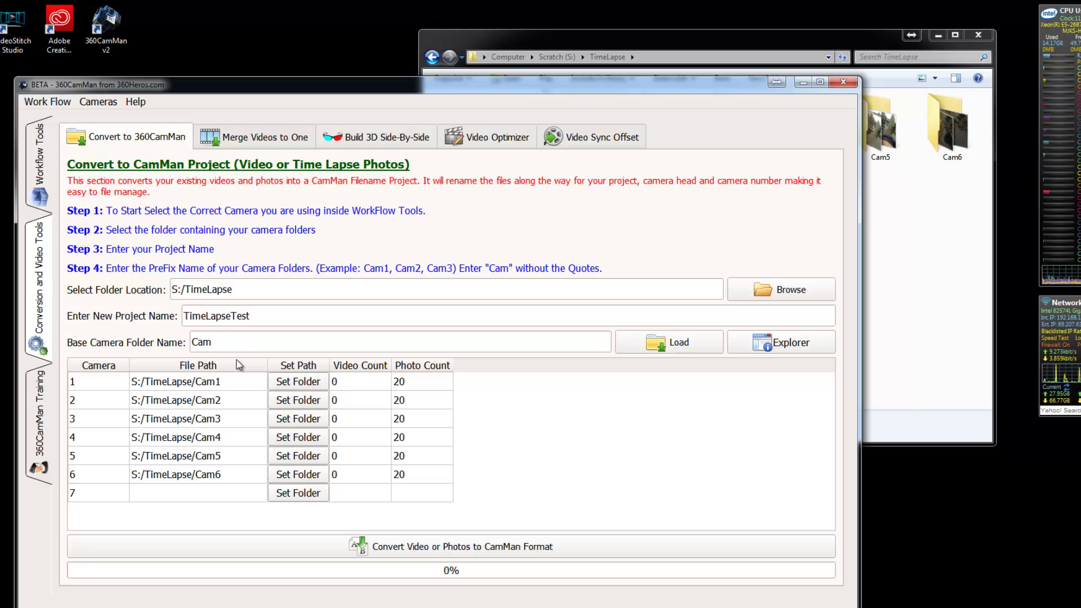
{"action": "left_click", "coordinate": [660, 351]}
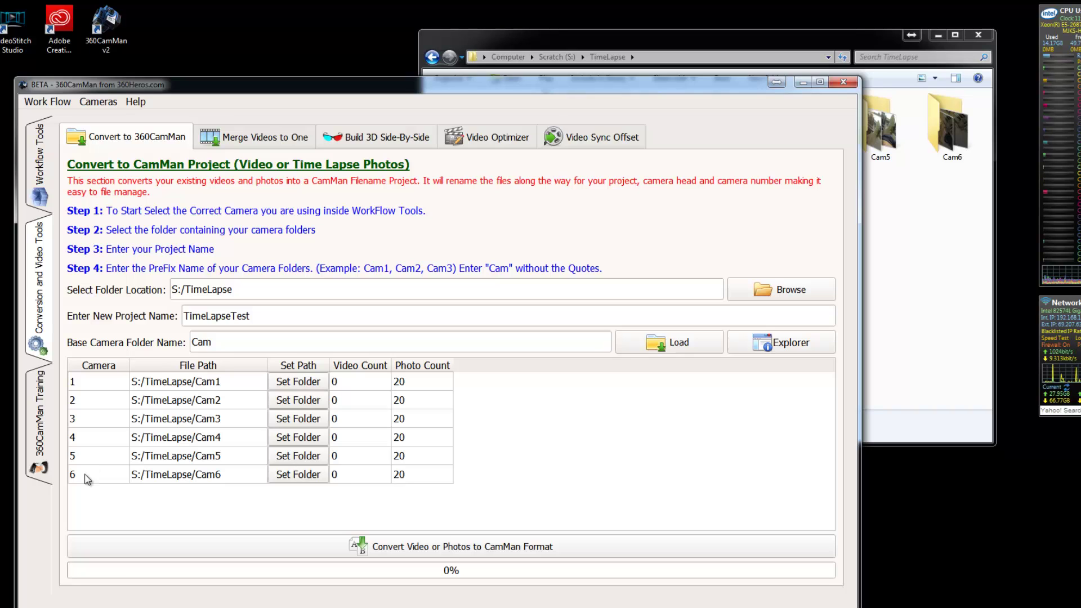
{"action": "left_click", "coordinate": [452, 551]}
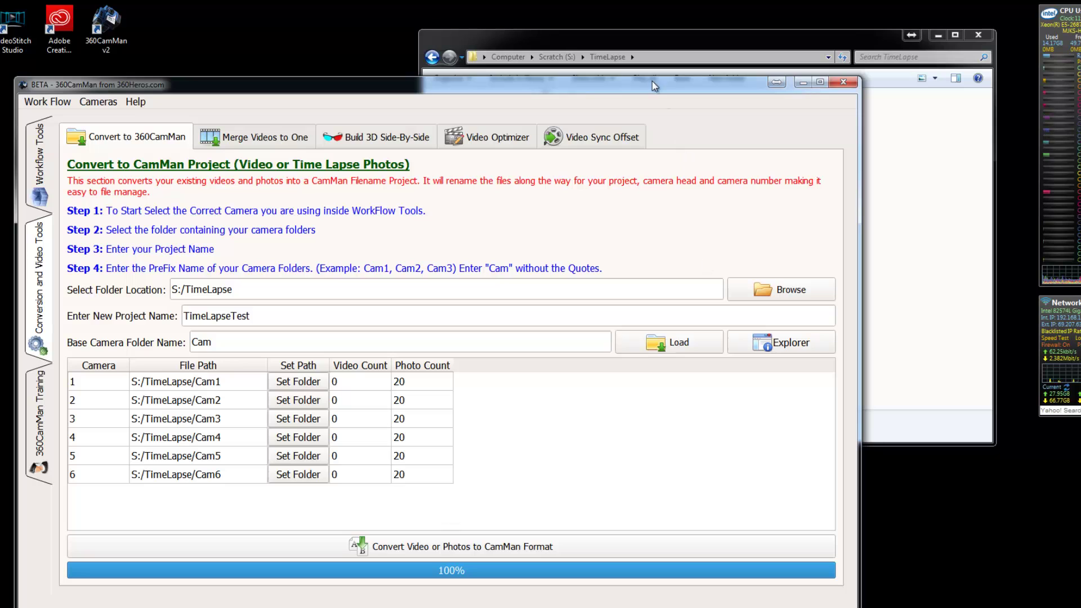
Inspect the TimeLapseTest project file and the renamed photos in the TimeLapse folder, and close the file browser
{"action": "left_click", "coordinate": [648, 44]}
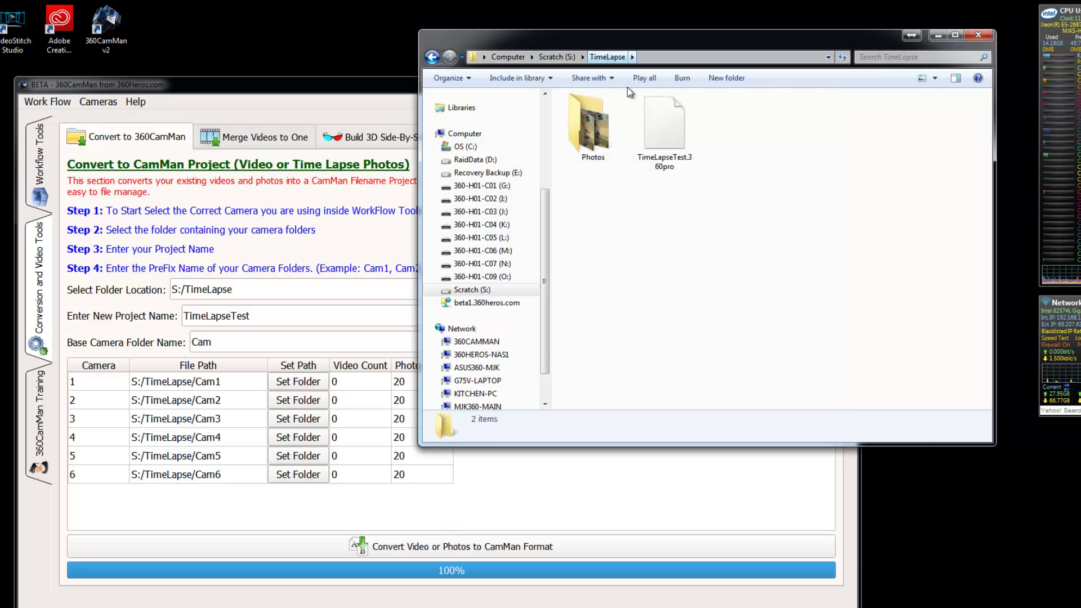
{"action": "left_click", "coordinate": [666, 140]}
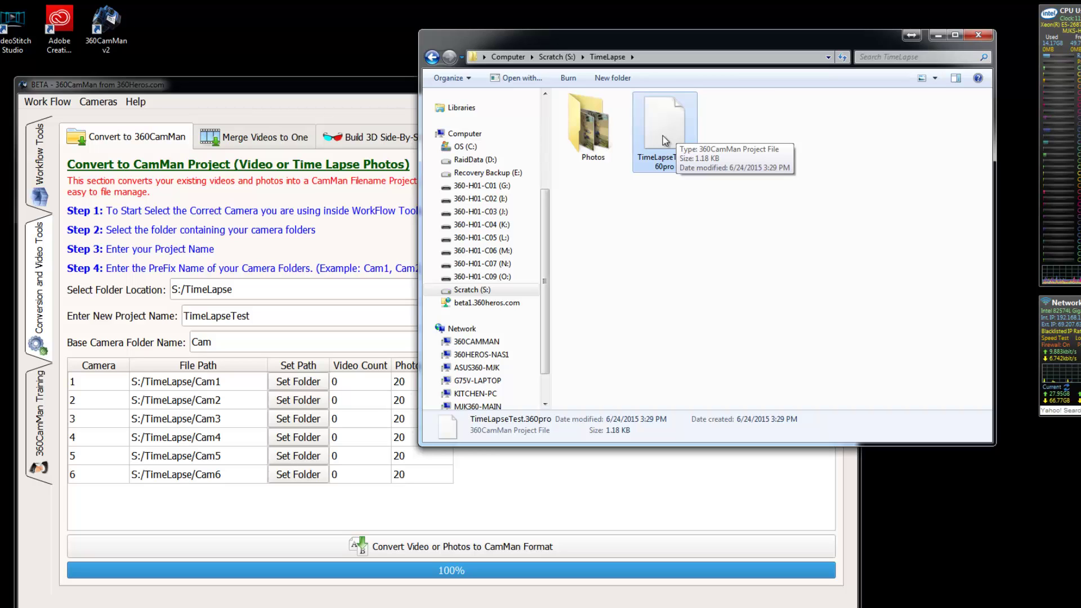
{"action": "double_click", "coordinate": [597, 140]}
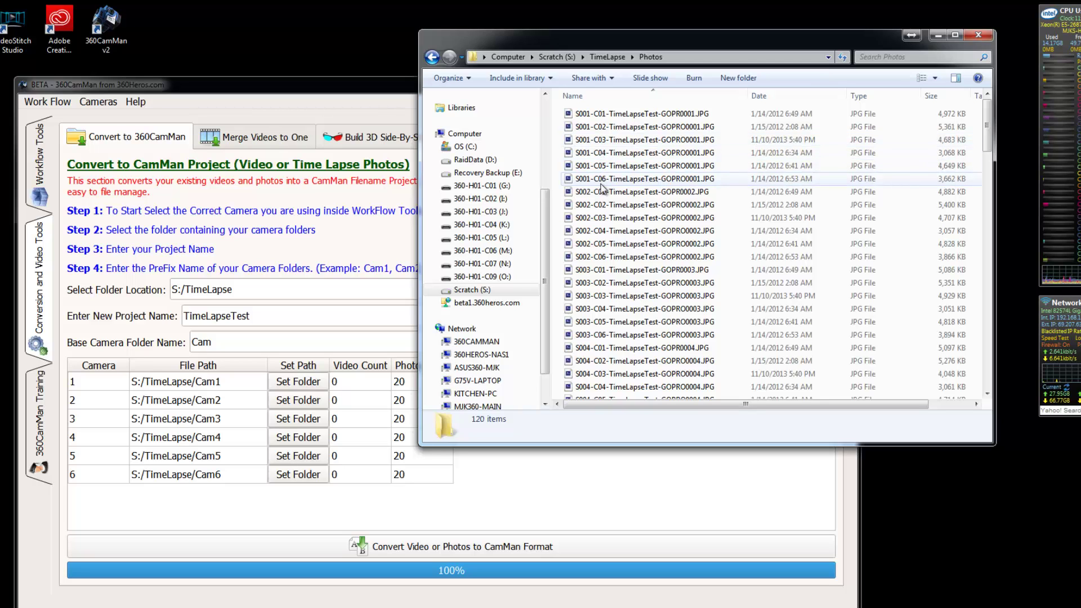
{"action": "left_click_drag", "start_coordinate": [662, 35], "coordinate": [573, 32]}
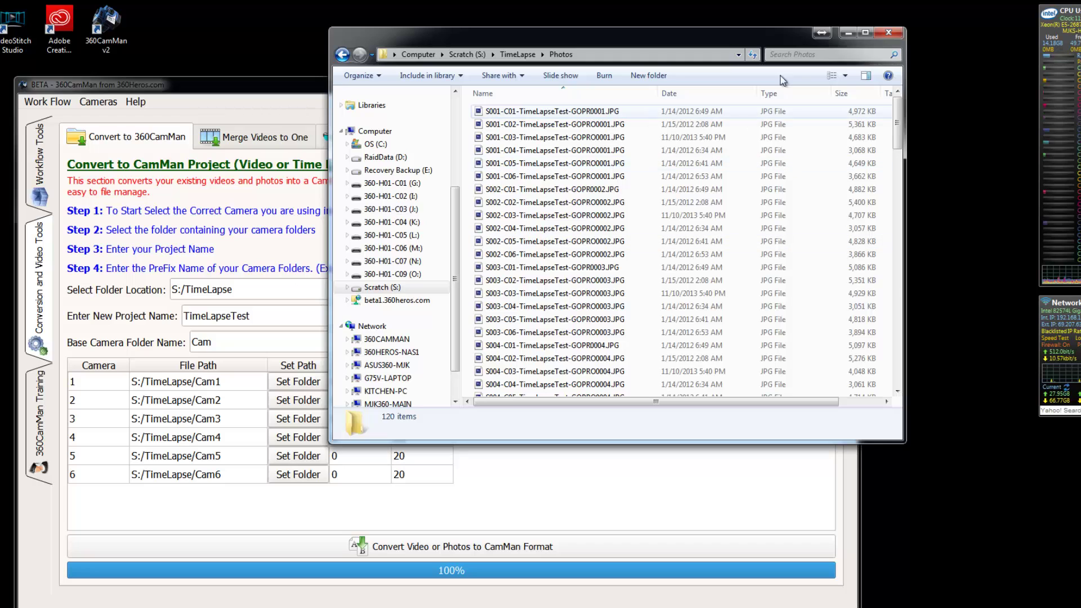
{"action": "left_click", "coordinate": [892, 32]}
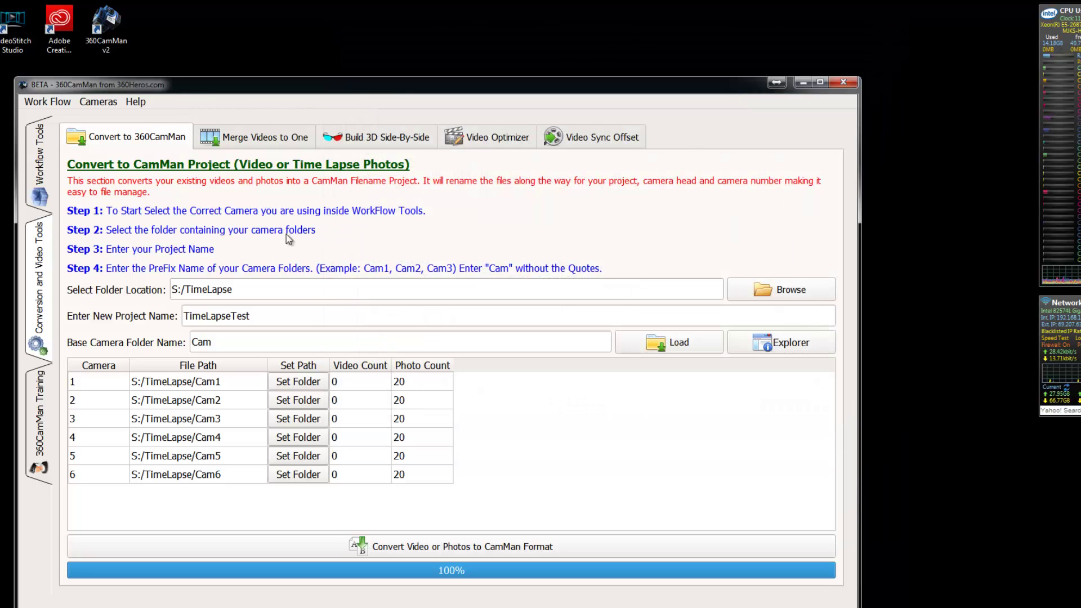
View the Merge Videos to One tool and slightly reposition the 360CamMan window
{"action": "left_click", "coordinate": [276, 145]}
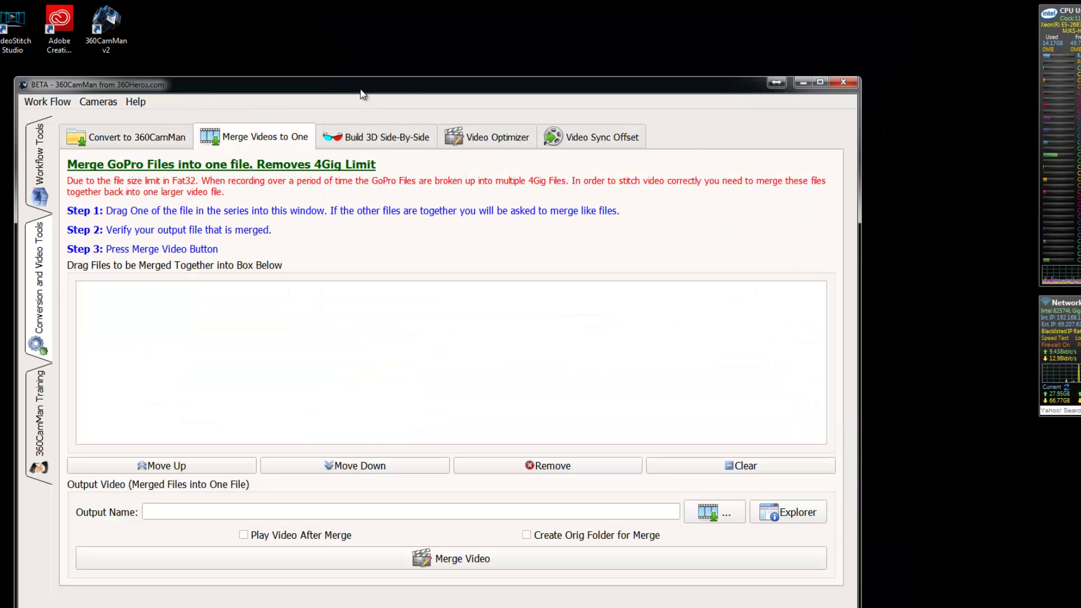
{"action": "mouse_move", "coordinate": [361, 90]}
{"action": "left_mouse_down"}
{"action": "mouse_move", "coordinate": [381, 93]}
{"action": "mouse_move", "coordinate": [365, 87]}
{"action": "left_mouse_up"}
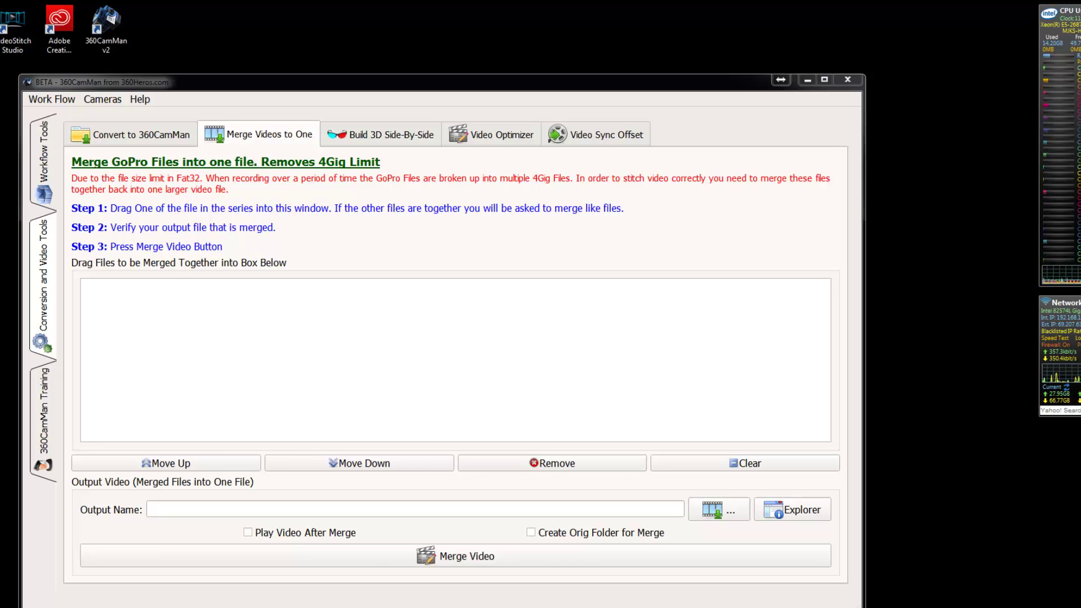
Build a 3D side-by-side video using BECK1K_Short.mp4 from the Desktop as both the left-eye and right-eye video
{"action": "left_click", "coordinate": [367, 134]}
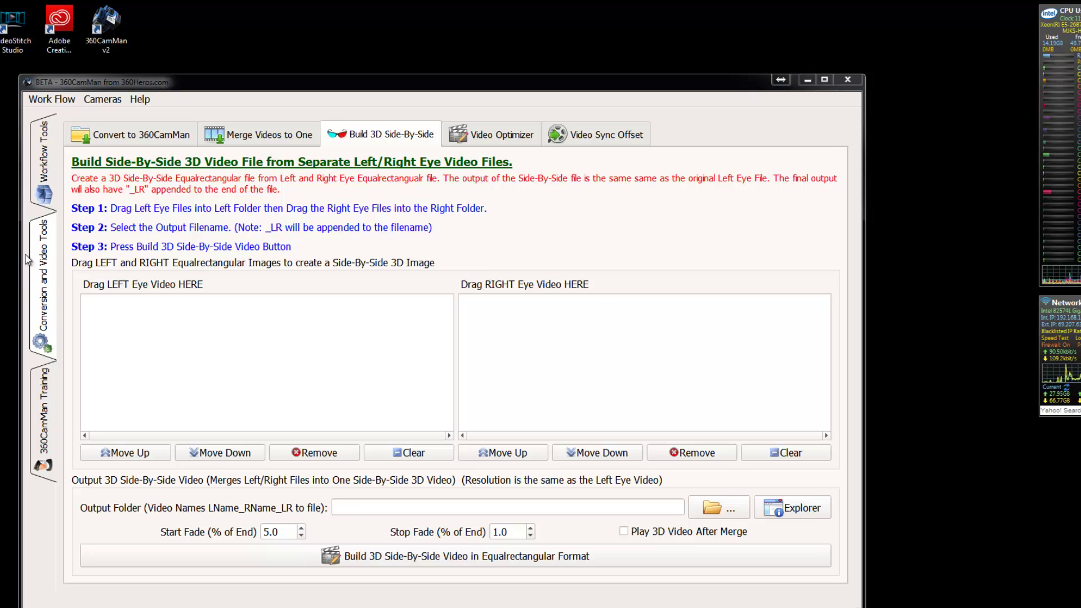
{"action": "left_click_drag", "start_coordinate": [26, 254], "coordinate": [189, 332]}
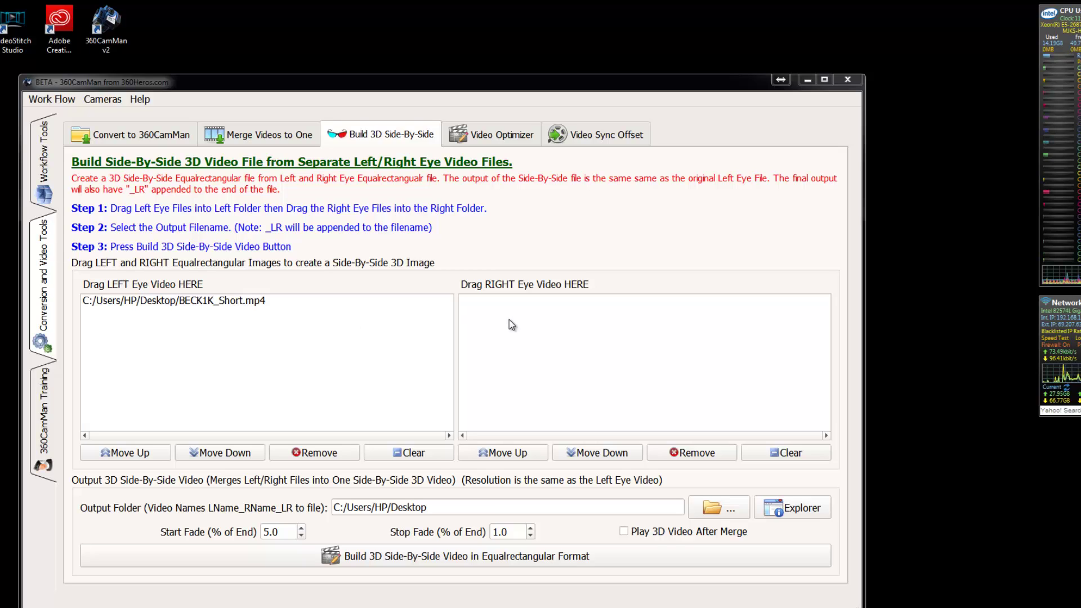
{"action": "left_click_drag", "start_coordinate": [515, 323], "coordinate": [517, 329]}
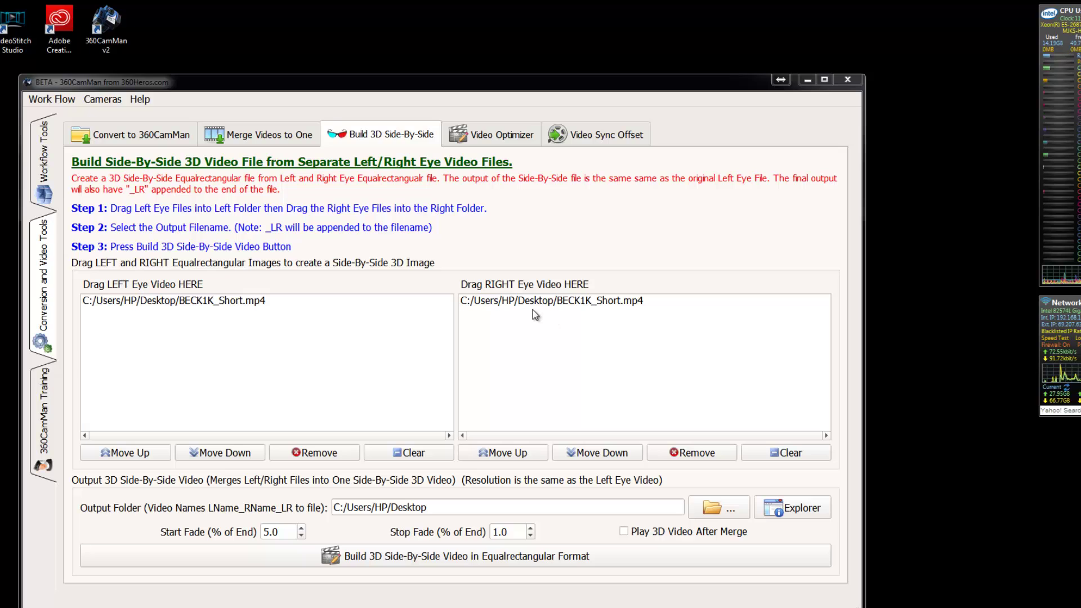
{"action": "left_click", "coordinate": [610, 432]}
{"action": "left_click", "coordinate": [434, 555]}
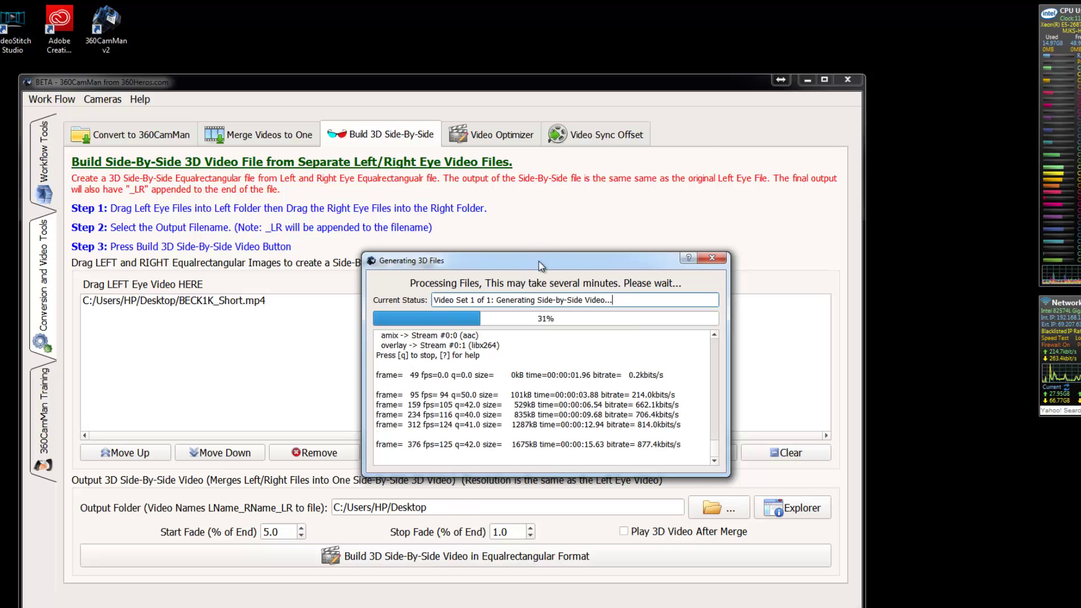
Close the 3D generation window, and play the original BECK1K_Short video and the side-by-side LR version from the desktop
{"action": "left_click_drag", "start_coordinate": [535, 252], "coordinate": [512, 39]}
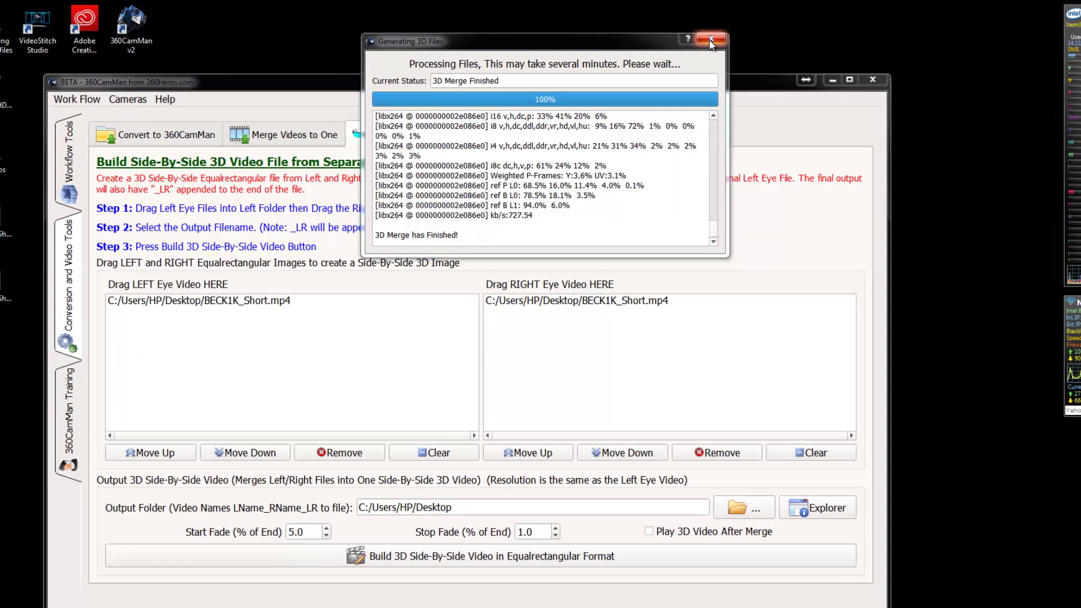
{"action": "left_click", "coordinate": [711, 39]}
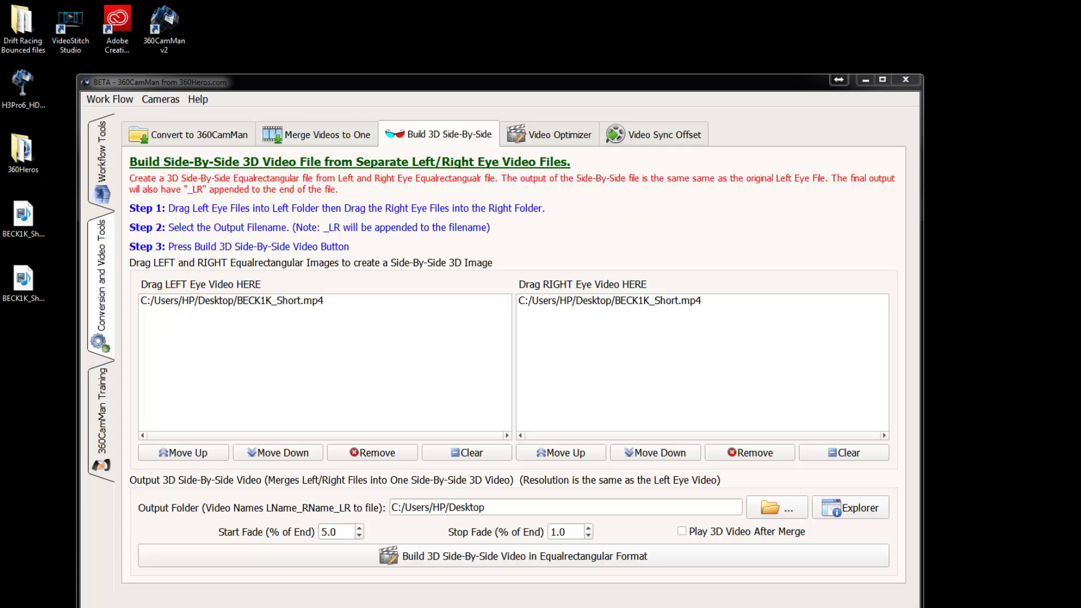
{"action": "left_click_drag", "start_coordinate": [270, 116], "coordinate": [507, 49]}
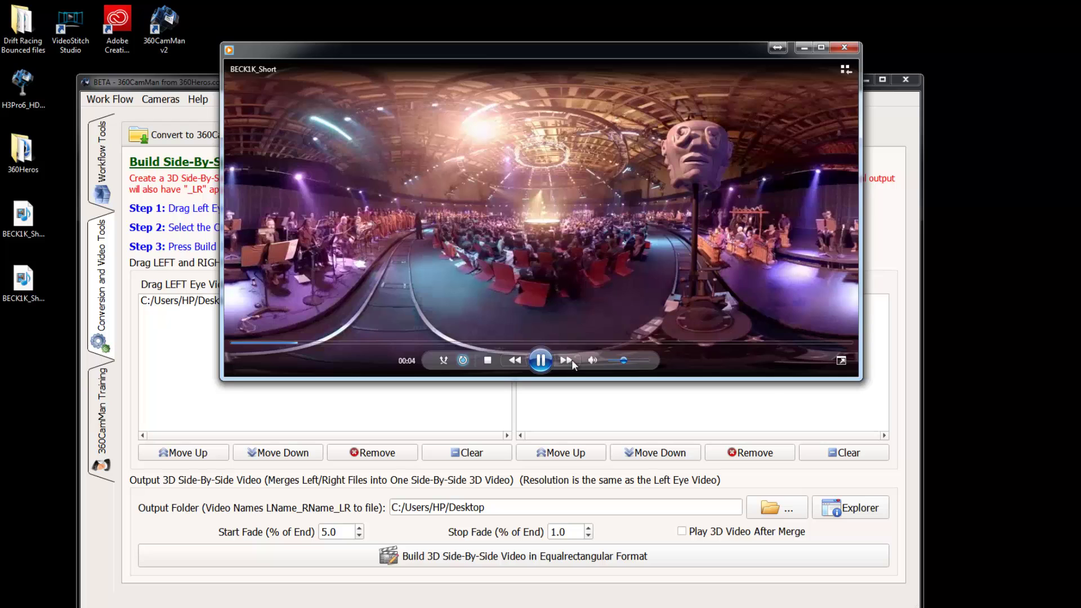
{"action": "left_click", "coordinate": [845, 48]}
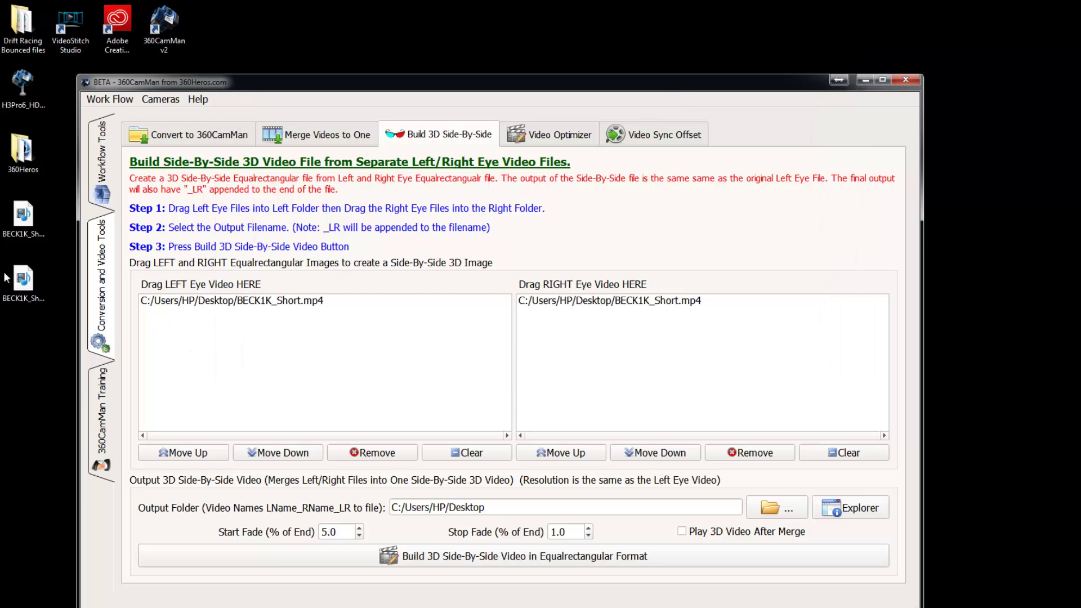
{"action": "double_click", "coordinate": [23, 279]}
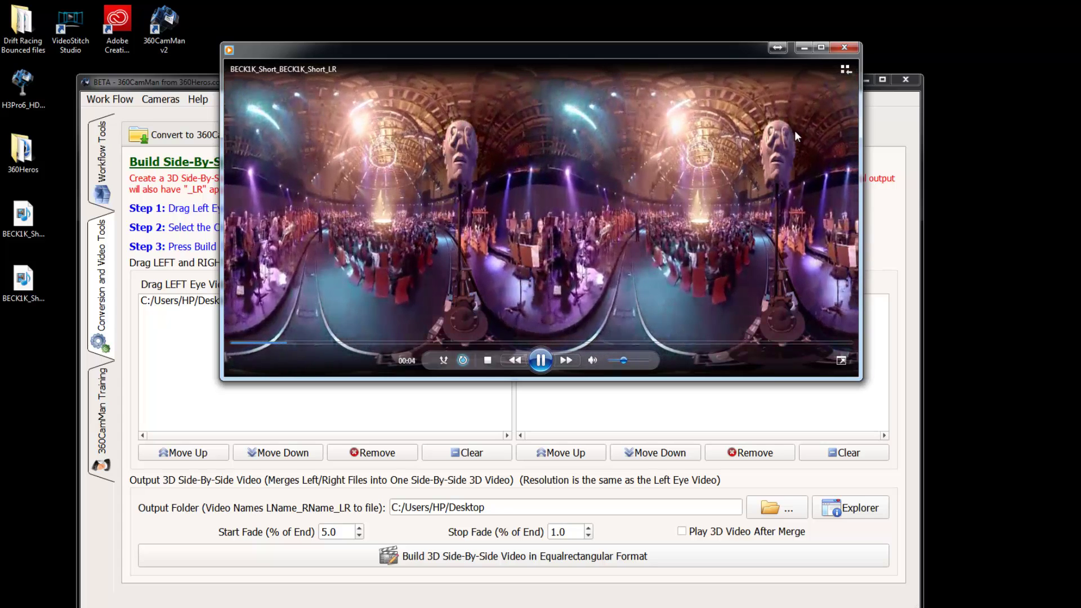
{"action": "key", "text": "alt+F4"}
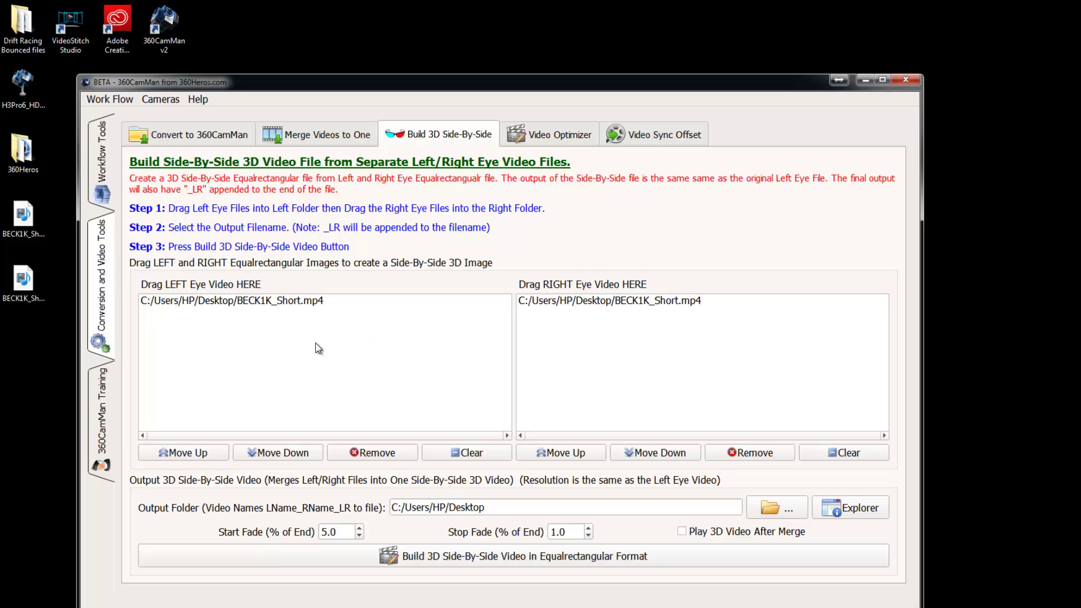
Set both Start Fade and Stop Fade of the 3D side-by-side build to 0.0
{"action": "double_click", "coordinate": [339, 533]}
{"action": "type", "text": "0"}
{"action": "double_click", "coordinate": [568, 532]}
{"action": "type", "text": "0"}
{"action": "left_click", "coordinate": [563, 512]}
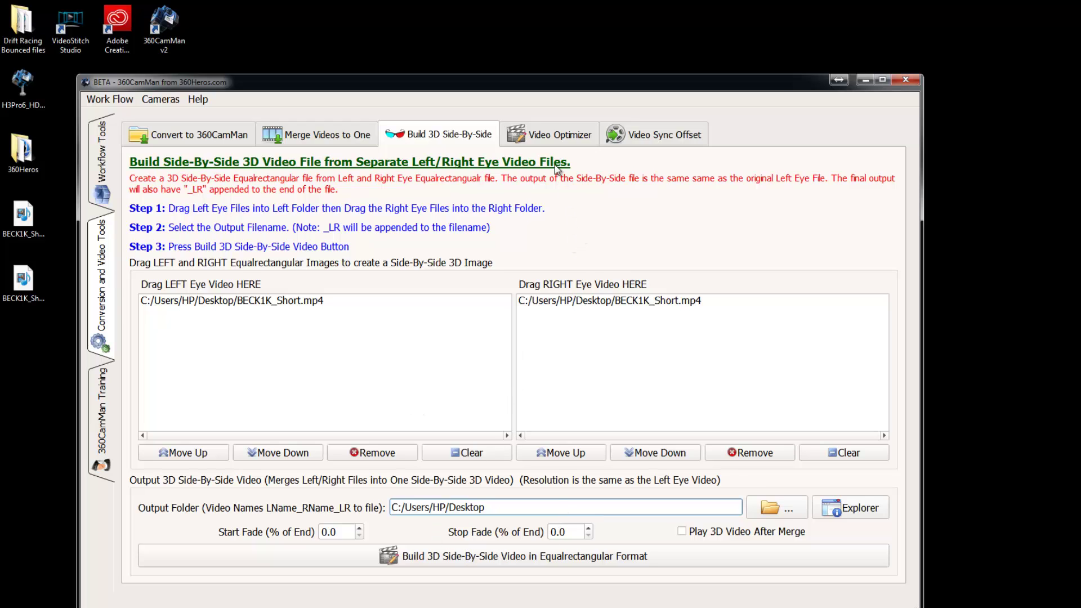
Add BECK1K_Short_BECK1K_Short_LR.mp4 from the desktop to the Video Optimizer's list of files
{"action": "left_click", "coordinate": [537, 138]}
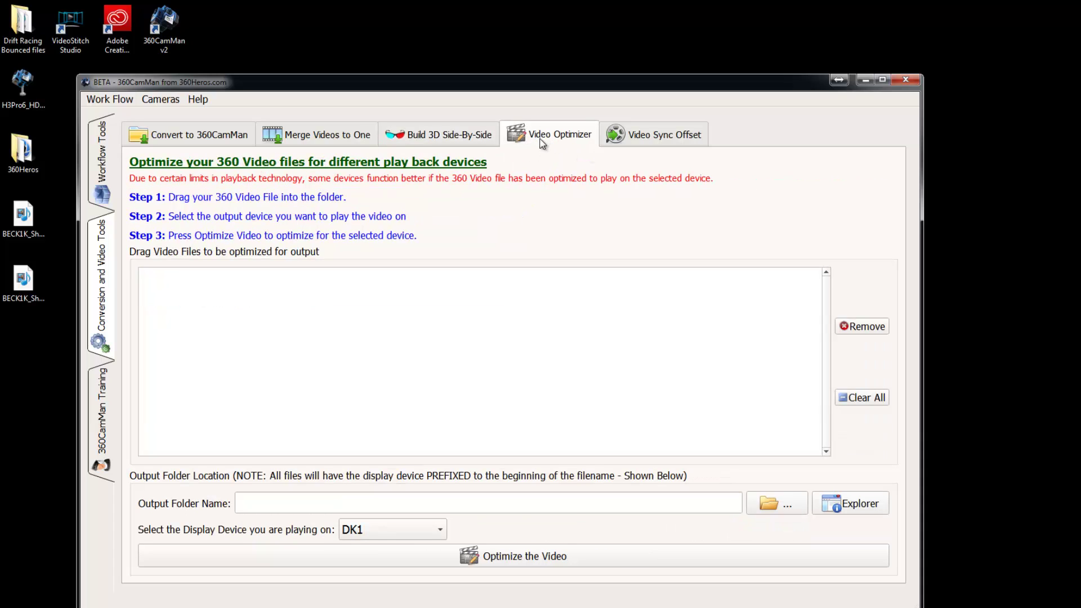
{"action": "left_click", "coordinate": [30, 292]}
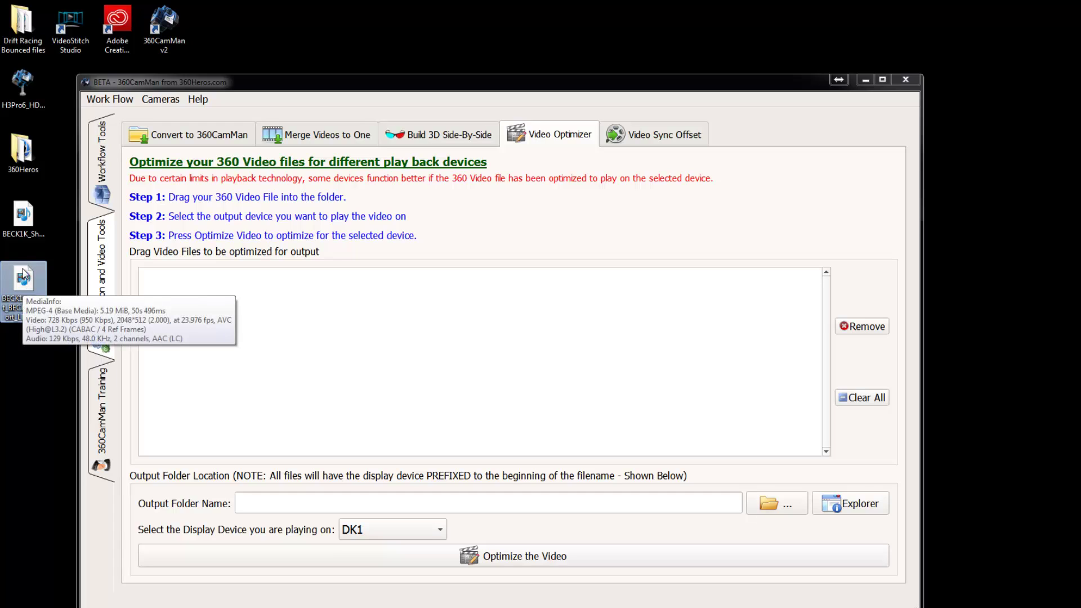
{"action": "left_click", "coordinate": [26, 222]}
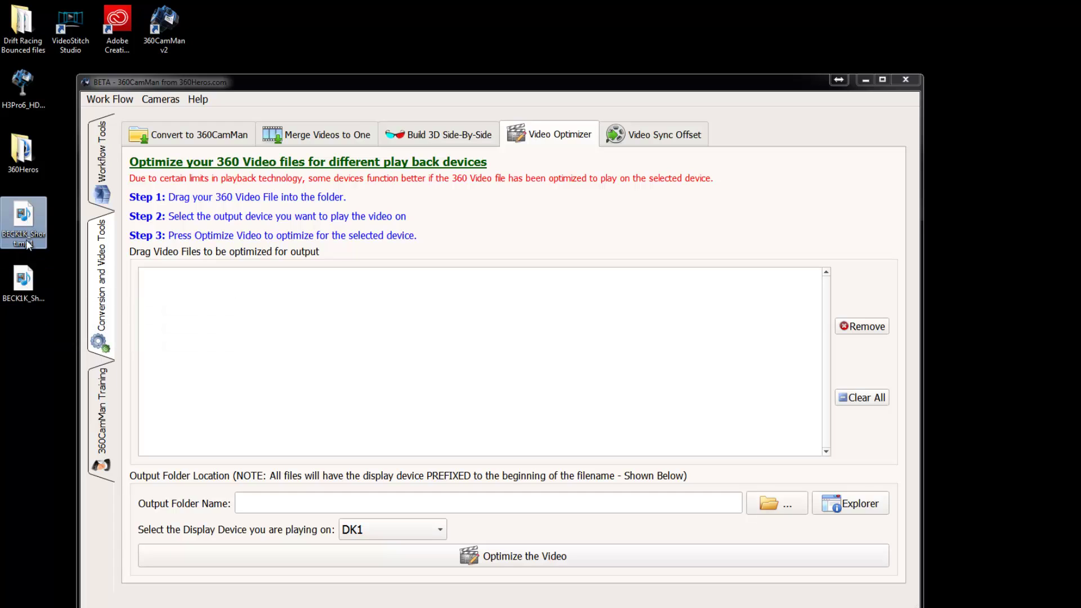
{"action": "left_click", "coordinate": [24, 278], "text": "ctrl"}
{"action": "left_click", "coordinate": [25, 284]}
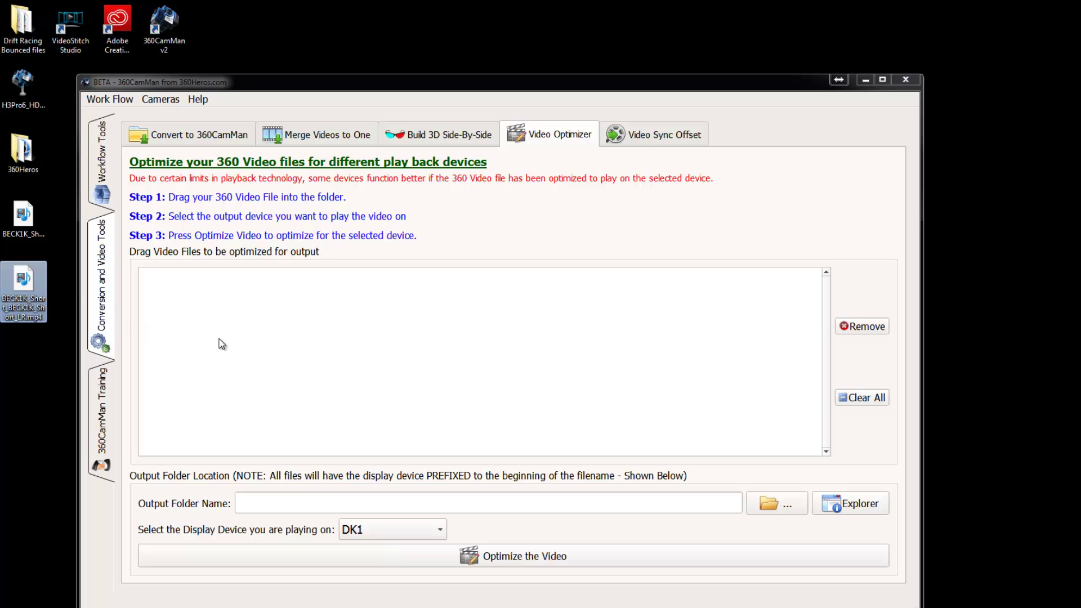
{"action": "left_click_drag", "start_coordinate": [227, 343], "coordinate": [228, 339]}
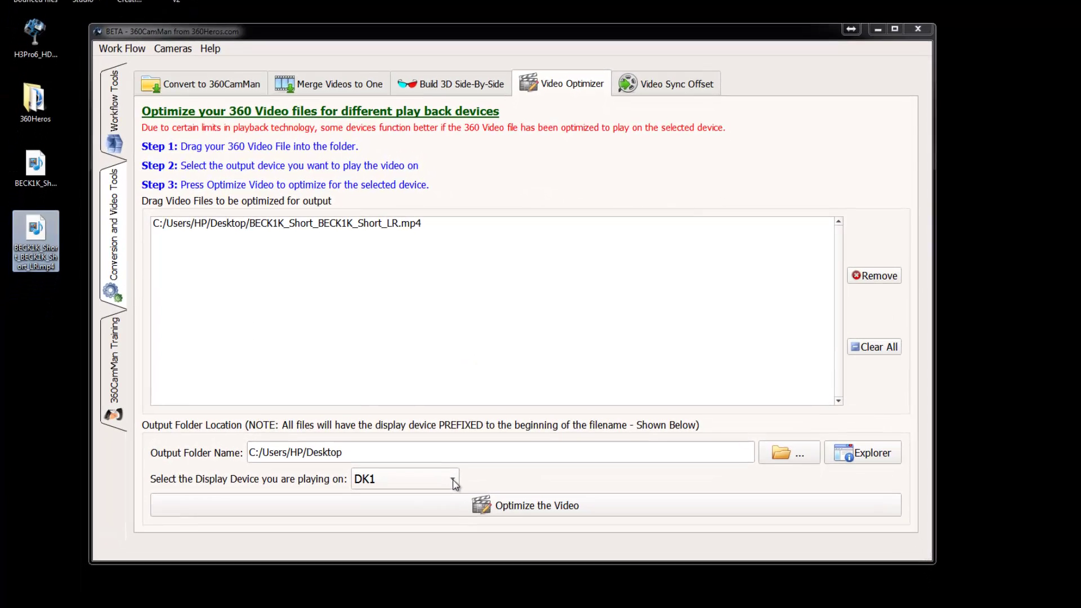
Optimize the video for the GearVR display device and move the progress window clear of the tool
{"action": "left_click", "coordinate": [454, 482]}
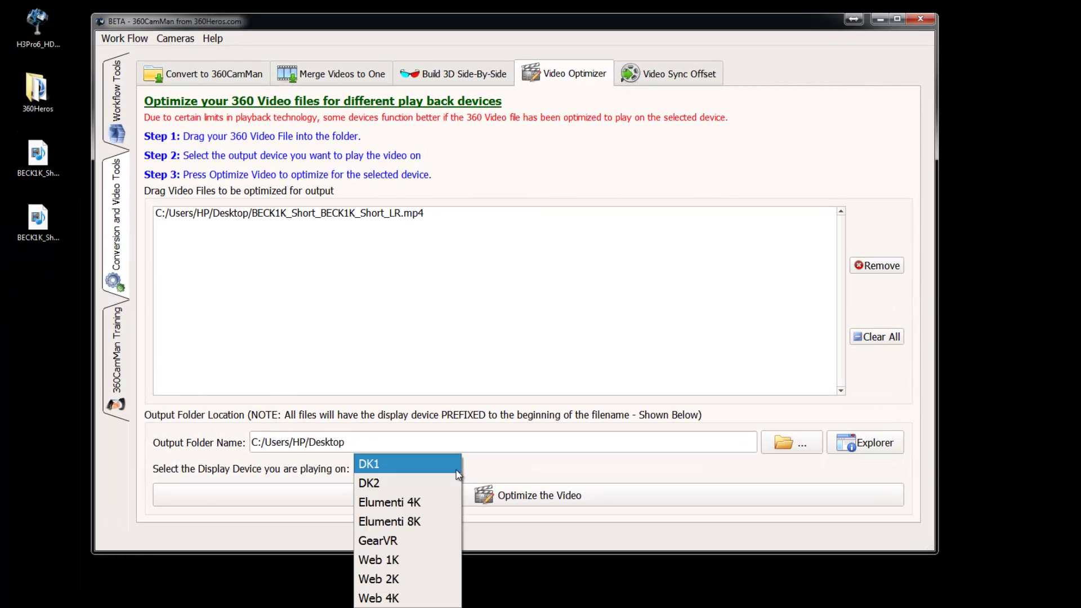
{"action": "left_click", "coordinate": [393, 542]}
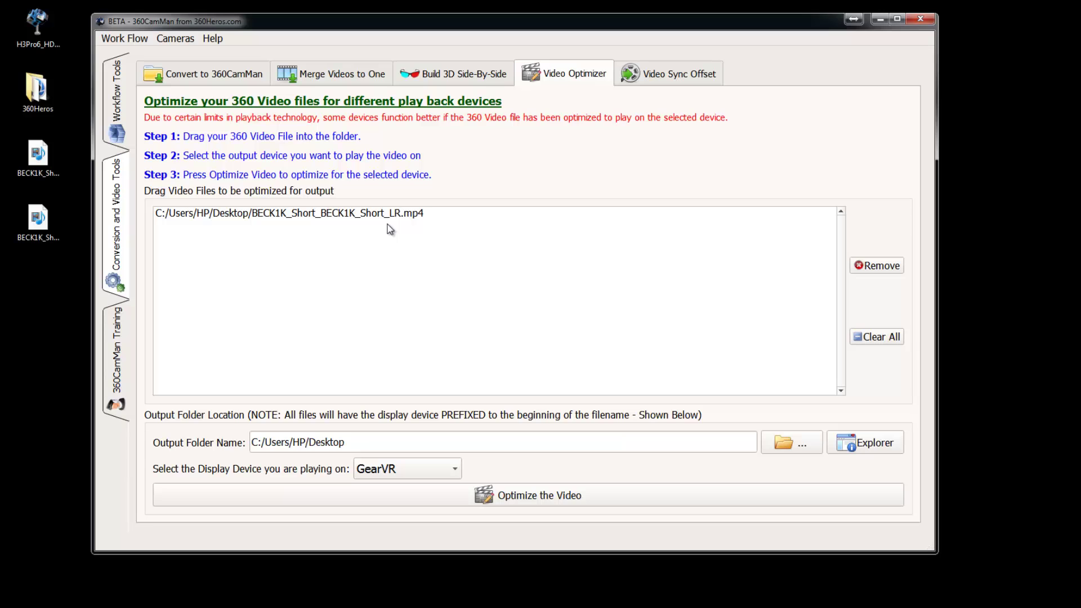
{"action": "left_click", "coordinate": [514, 497]}
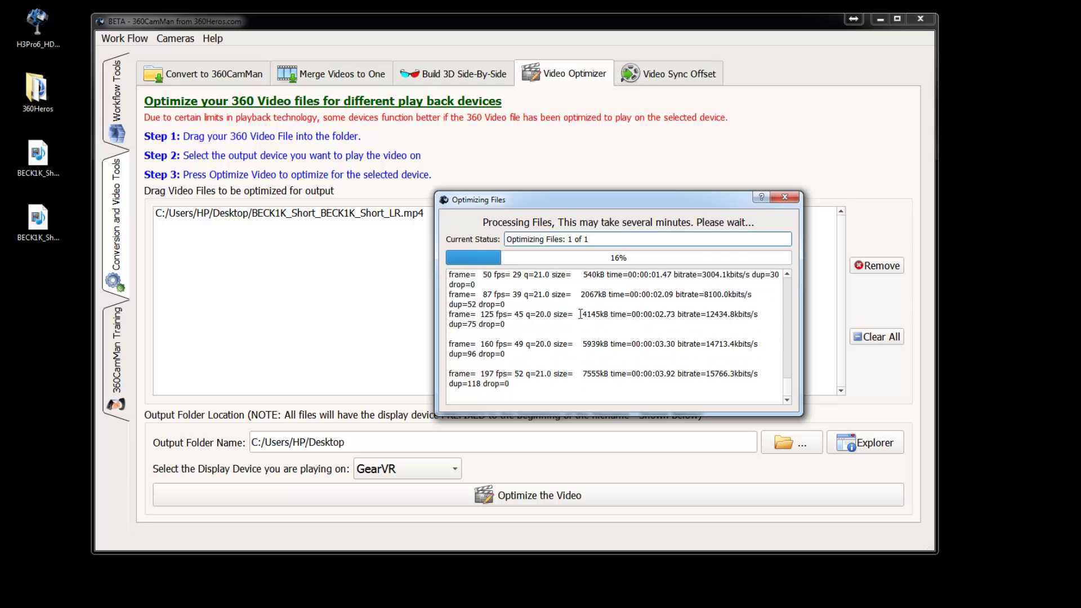
{"action": "left_click_drag", "start_coordinate": [605, 200], "coordinate": [825, 75]}
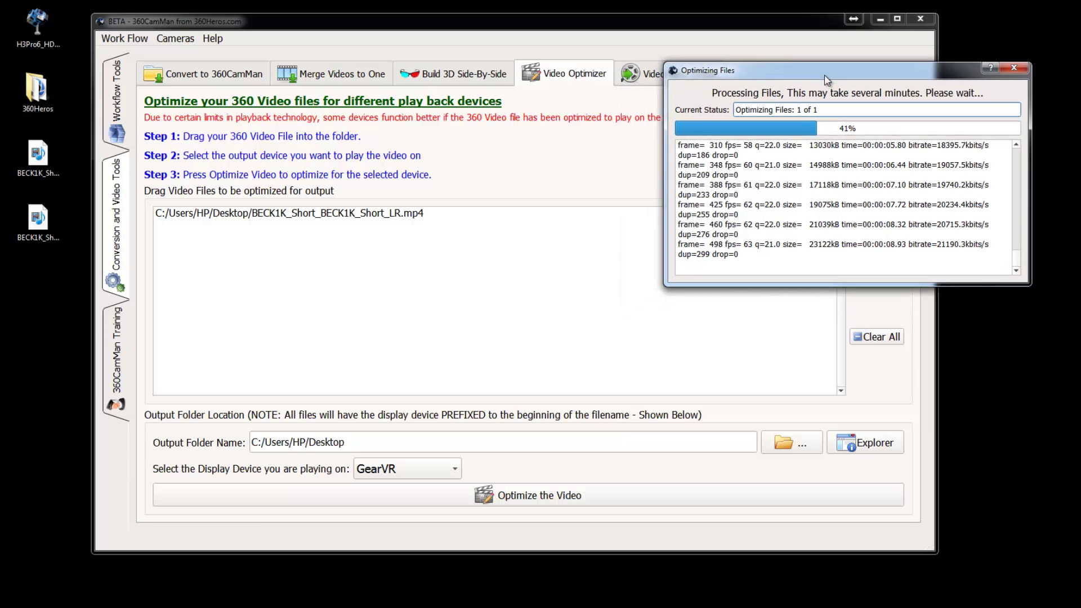
{"action": "left_click", "coordinate": [476, 78]}
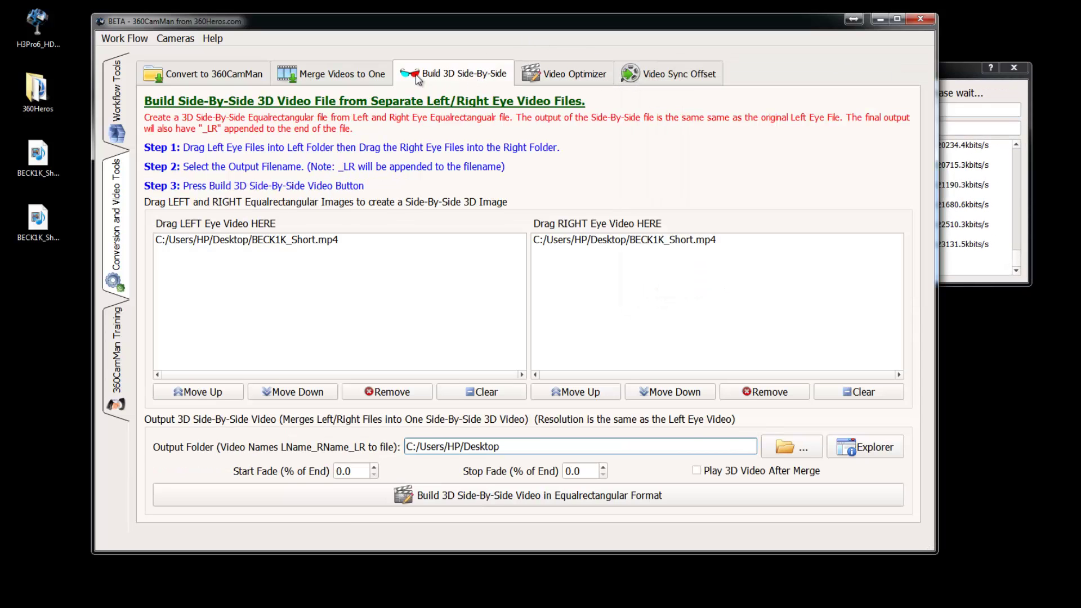
{"action": "left_click", "coordinate": [353, 78]}
{"action": "left_click", "coordinate": [569, 74]}
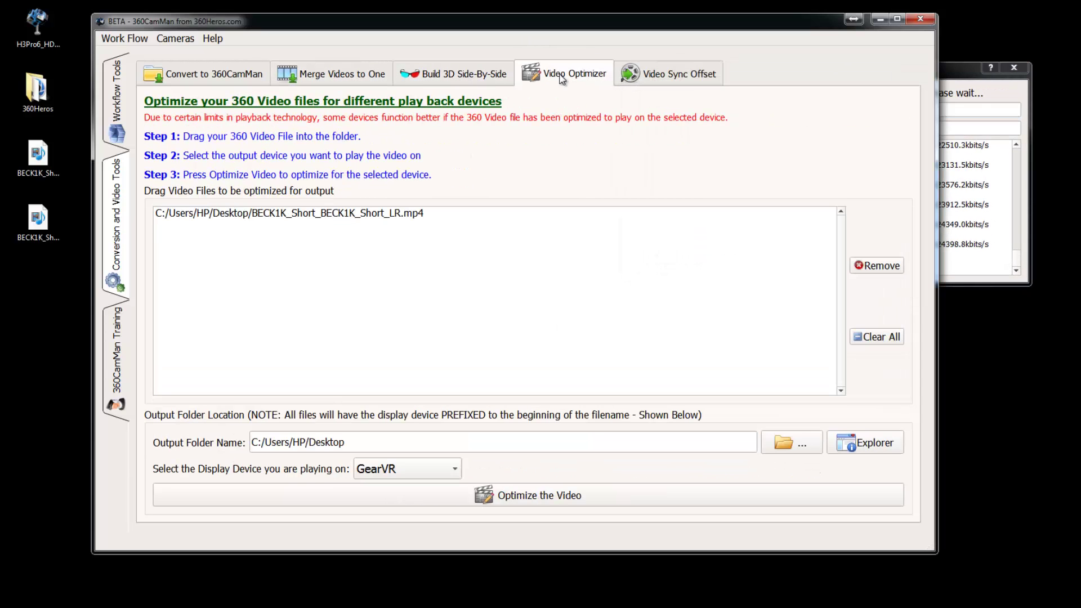
{"action": "left_click", "coordinate": [946, 86]}
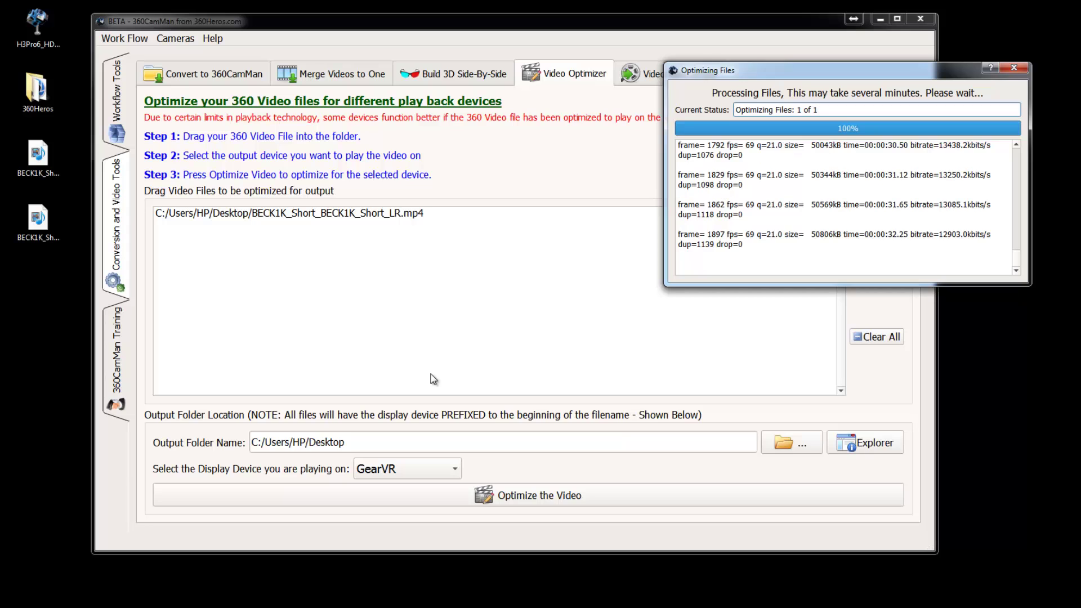
Close the finished Optimizing Files window and inspect the media info of the GearVR-prefixed video on the desktop
{"action": "left_click", "coordinate": [42, 224]}
{"action": "mouse_move", "coordinate": [42, 224]}
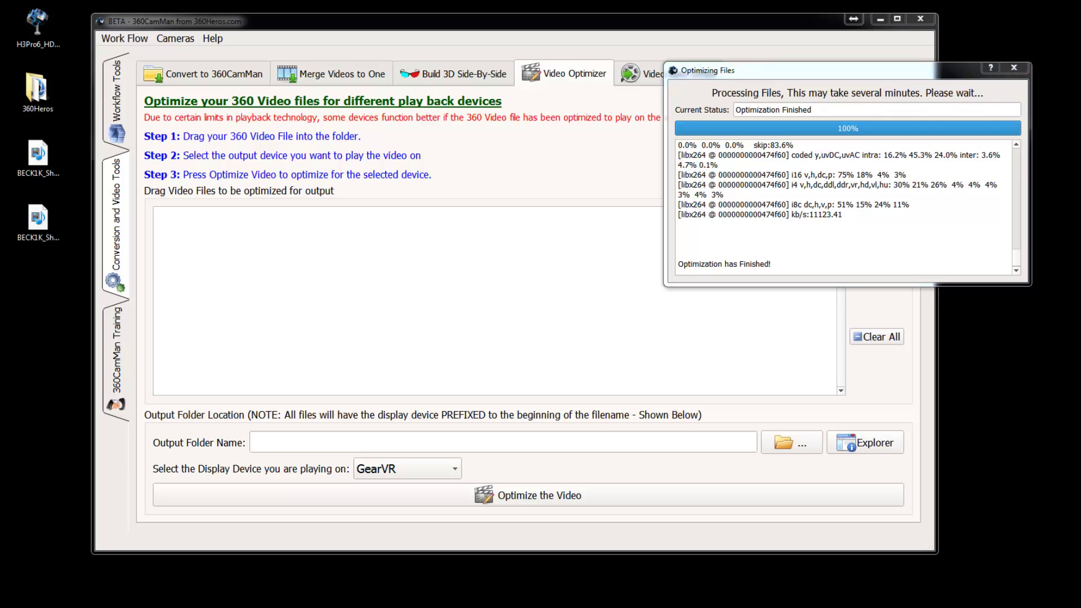
{"action": "left_click", "coordinate": [1014, 72]}
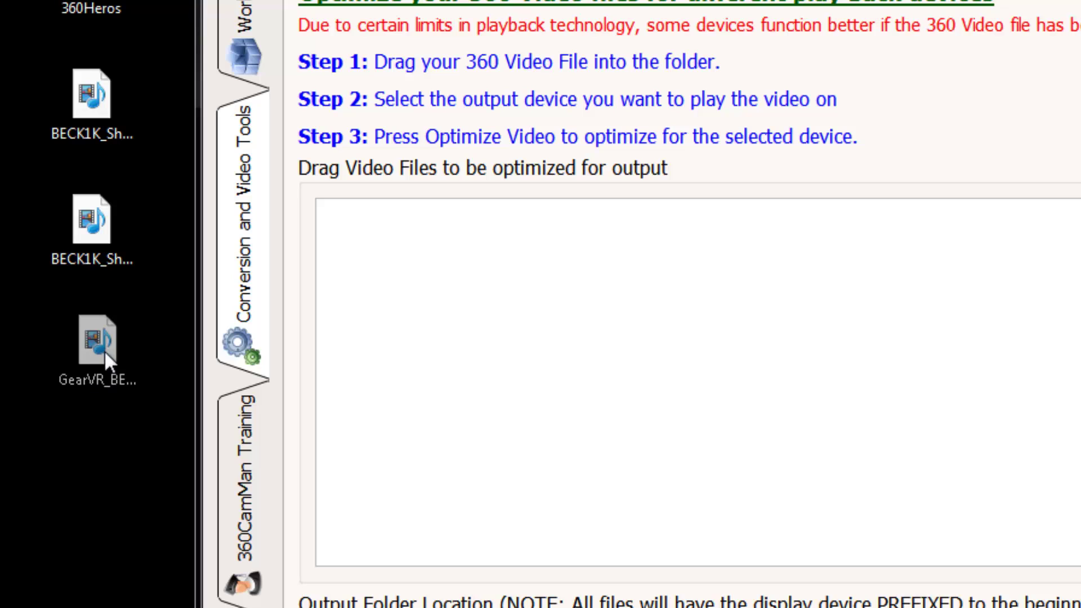
{"action": "left_click", "coordinate": [103, 351]}
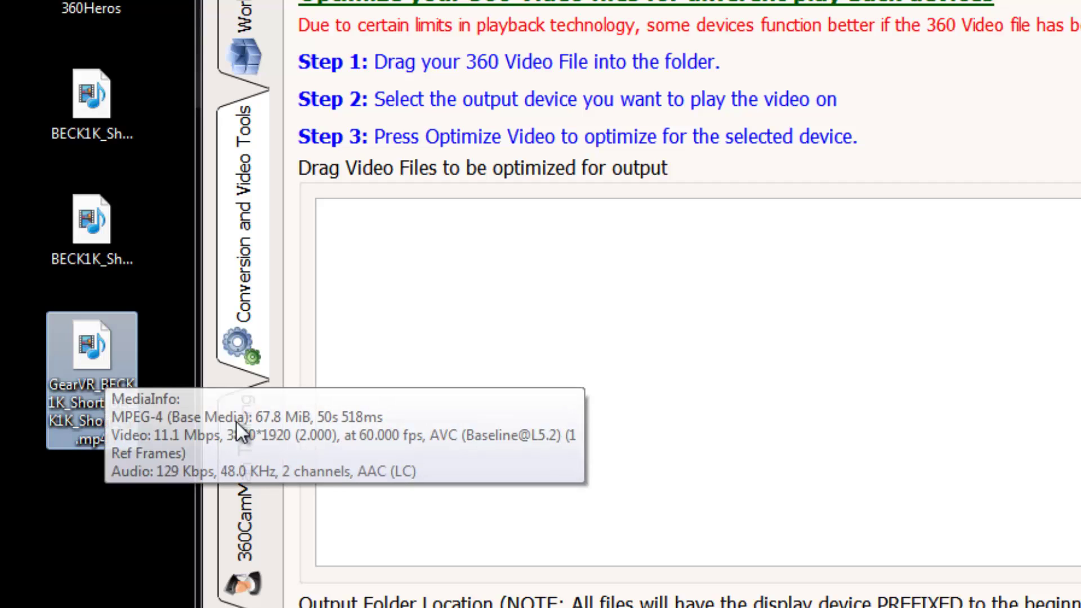
{"action": "left_click", "coordinate": [160, 298]}
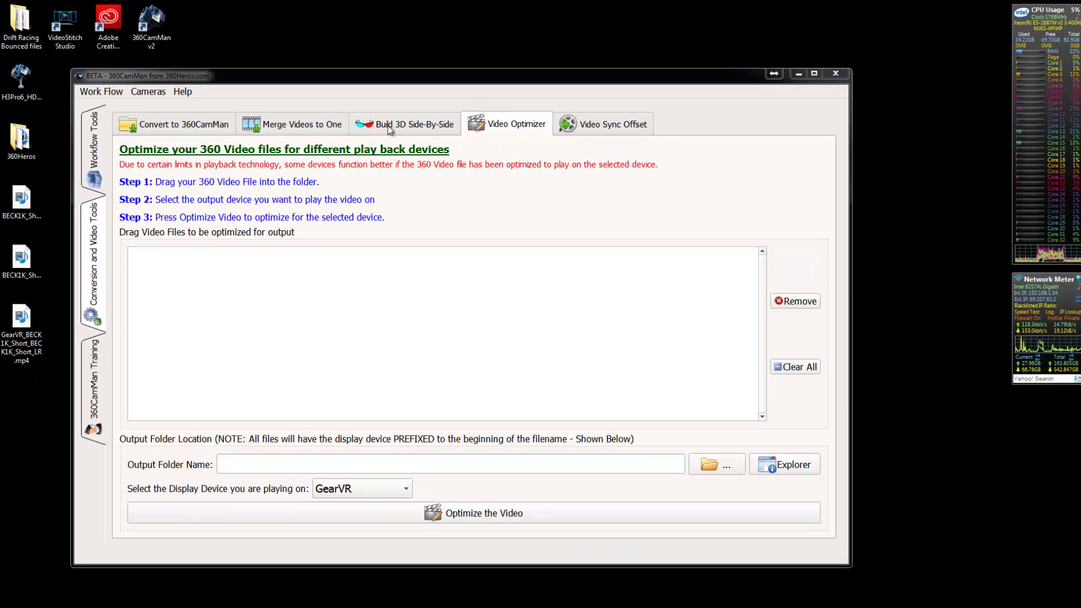
View the Video Sync Offset tool and the Frame Offset cells for the six cameras
{"action": "left_click", "coordinate": [583, 131]}
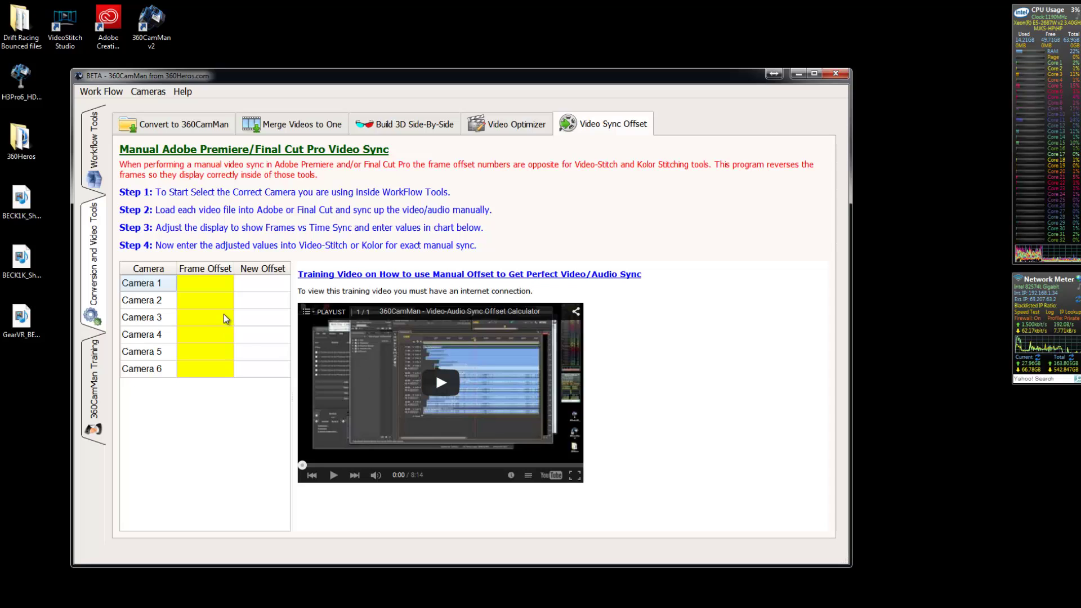
{"action": "left_click", "coordinate": [210, 286]}
{"action": "left_click", "coordinate": [210, 302]}
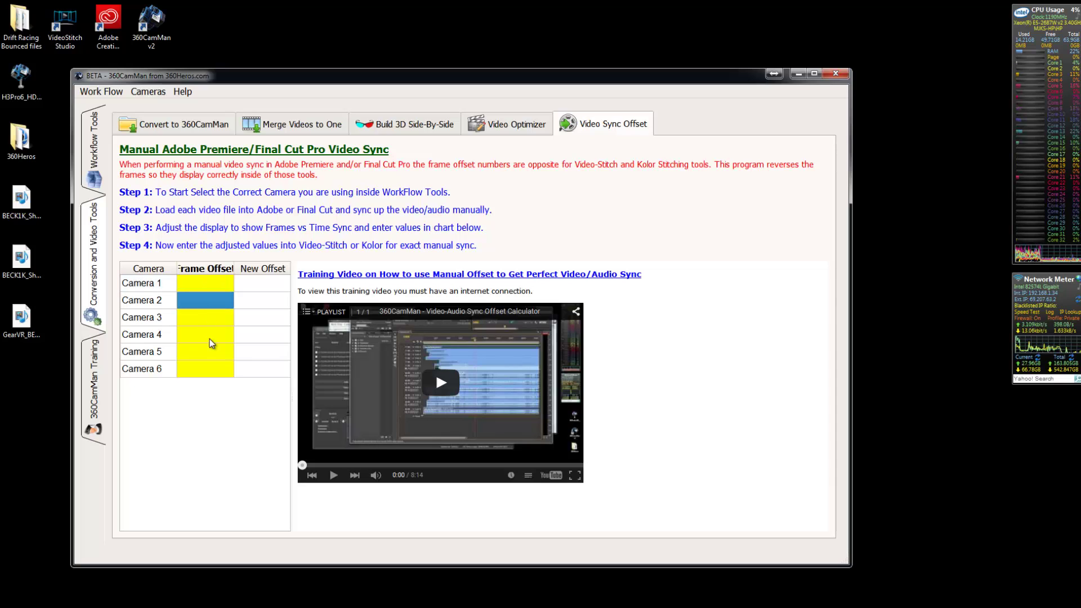
{"action": "left_click", "coordinate": [209, 318]}
{"action": "left_click", "coordinate": [209, 354]}
{"action": "left_click", "coordinate": [212, 334]}
{"action": "left_click", "coordinate": [222, 318]}
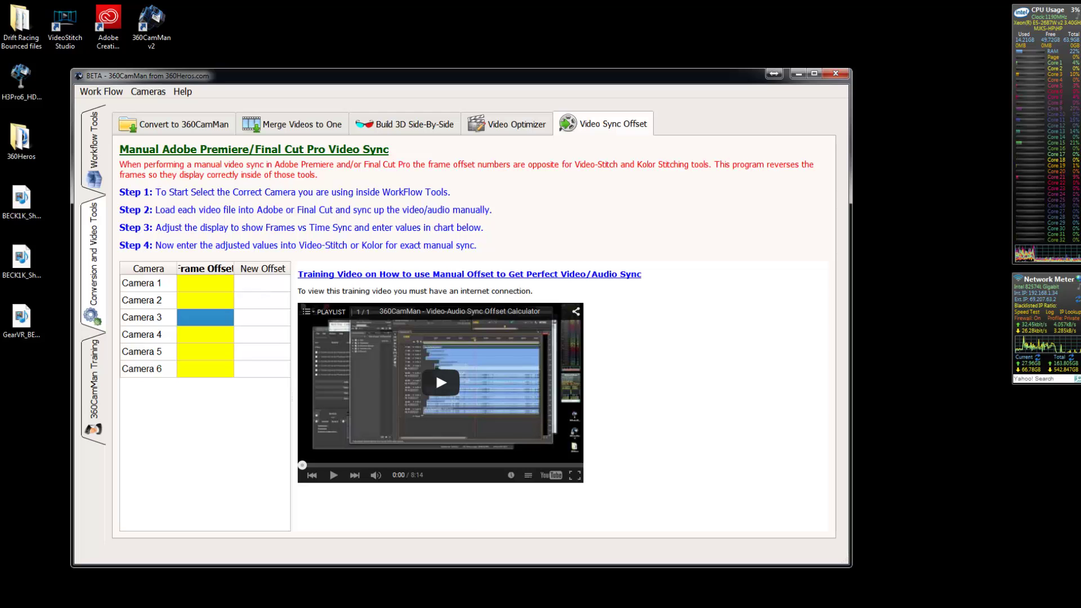
Switch to Adobe Premiere Pro and place the playhead at the start of the C01-GOPR0005.MP4 clip, frame 2518
{"action": "key", "text": "alt+Tab"}
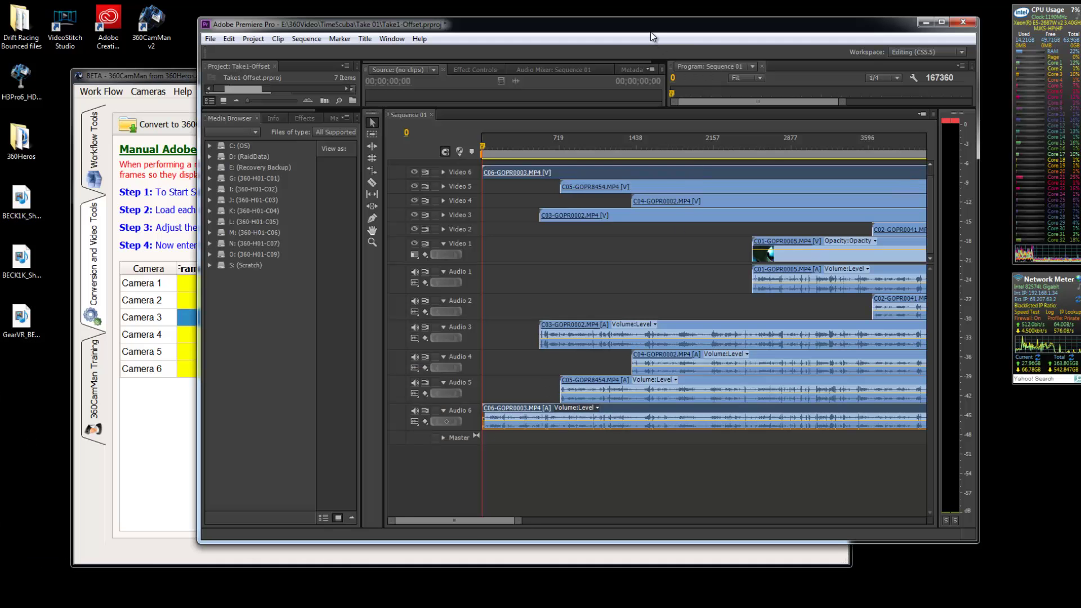
{"action": "mouse_move", "coordinate": [651, 31]}
{"action": "left_mouse_down"}
{"action": "mouse_move", "coordinate": [634, 26]}
{"action": "mouse_move", "coordinate": [645, 24]}
{"action": "left_mouse_up"}
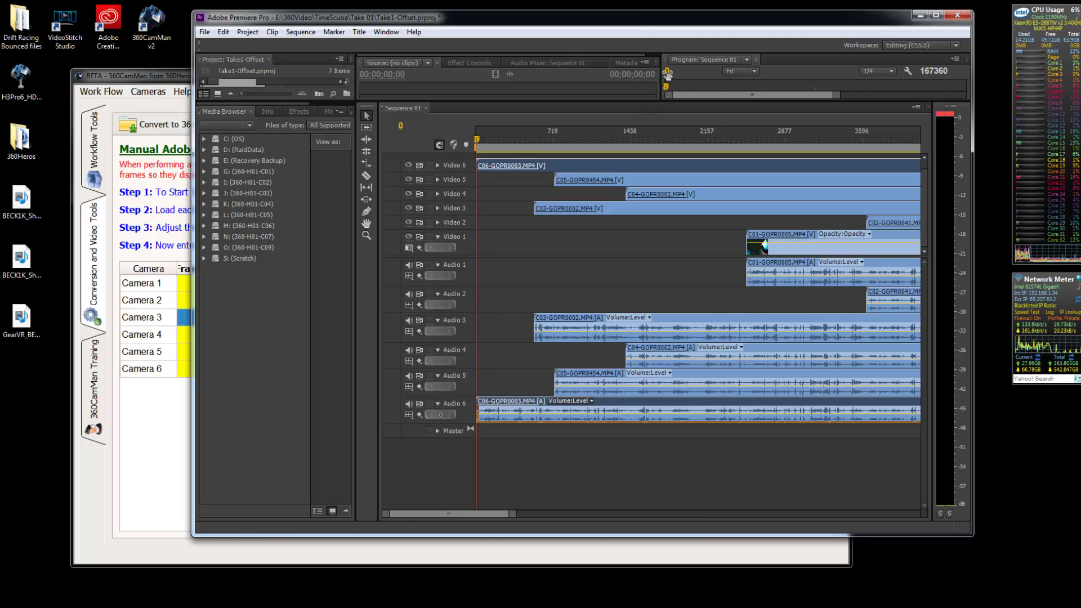
{"action": "left_click", "coordinate": [732, 241]}
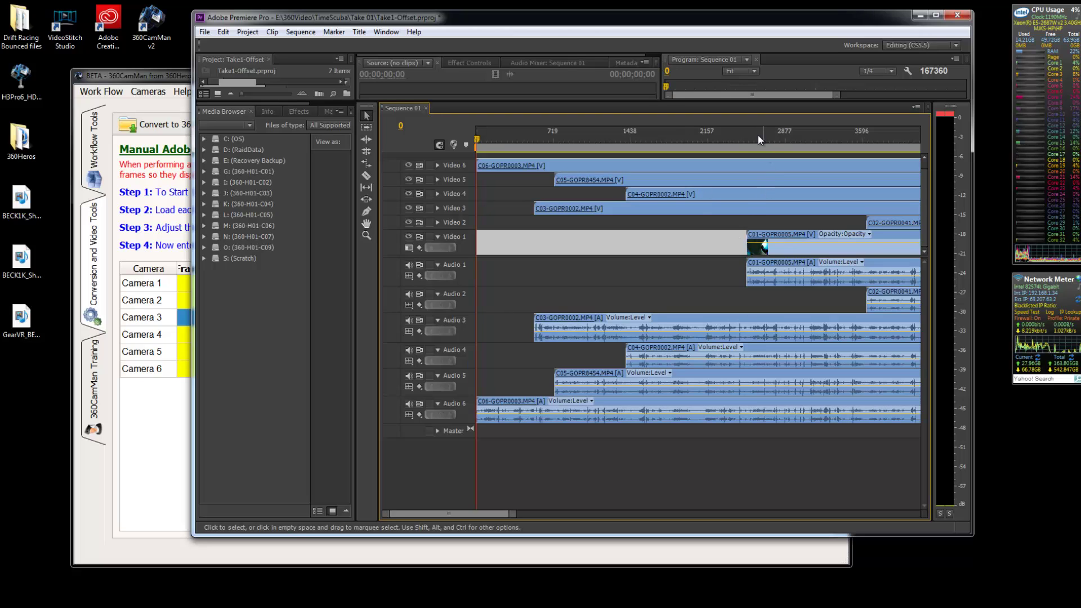
{"action": "left_click_drag", "start_coordinate": [752, 138], "coordinate": [747, 140]}
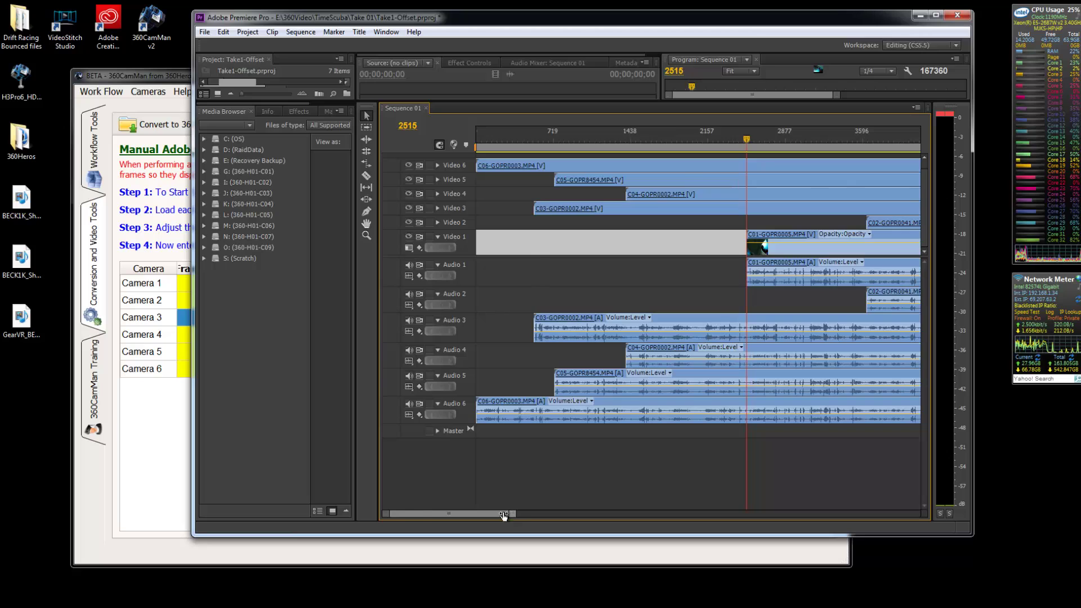
{"action": "left_click_drag", "start_coordinate": [503, 516], "coordinate": [427, 514]}
{"action": "left_click", "coordinate": [744, 137]}
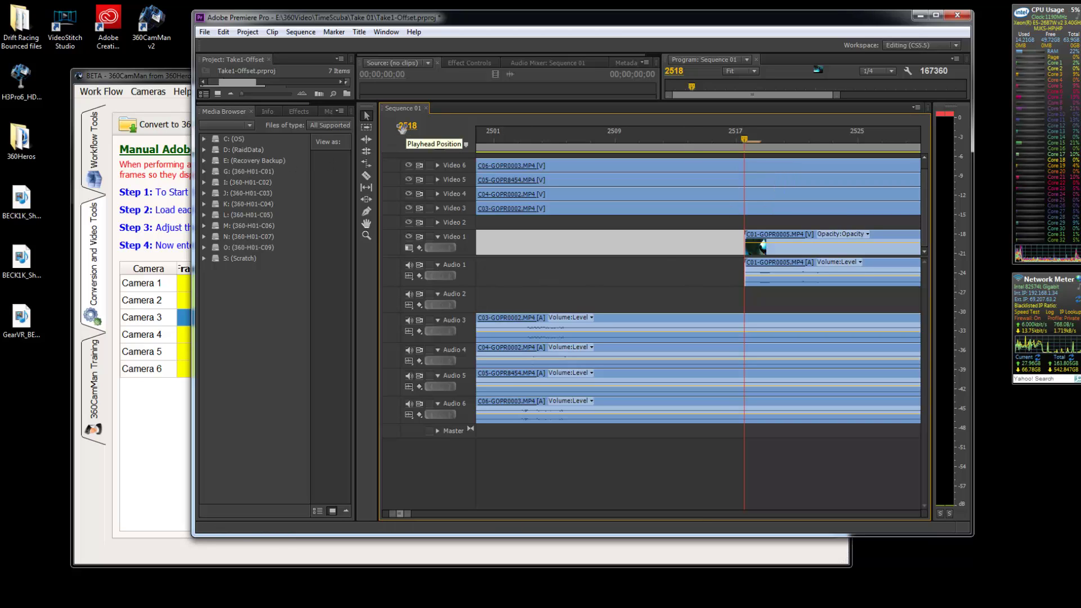
Switch to 360CamMan and enter 2518 as Camera 1's frame offset
{"action": "left_click", "coordinate": [151, 82]}
{"action": "left_click", "coordinate": [186, 286]}
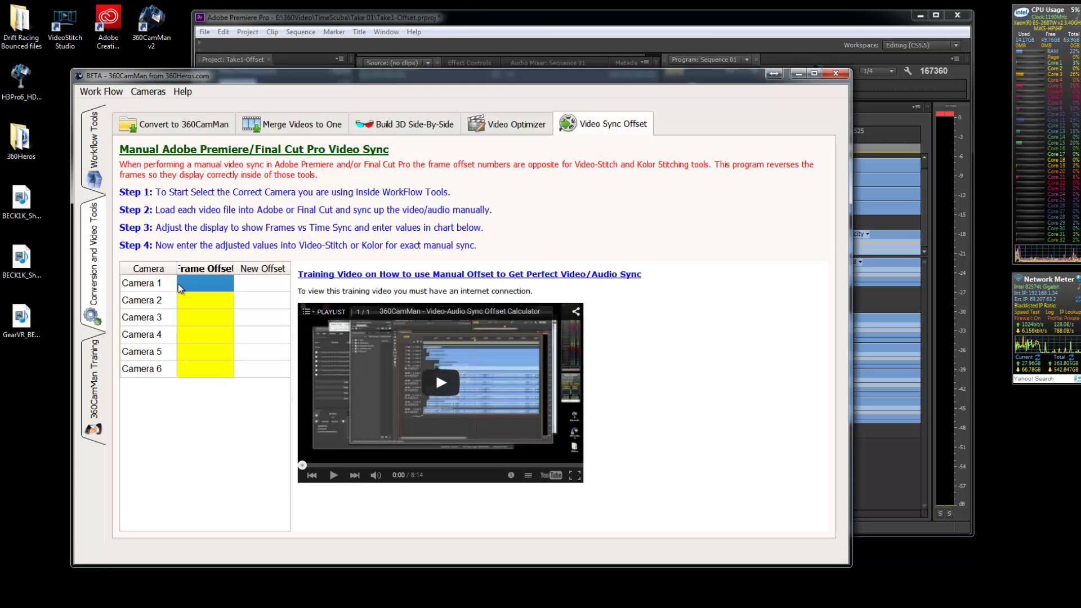
{"action": "type", "text": "2518"}
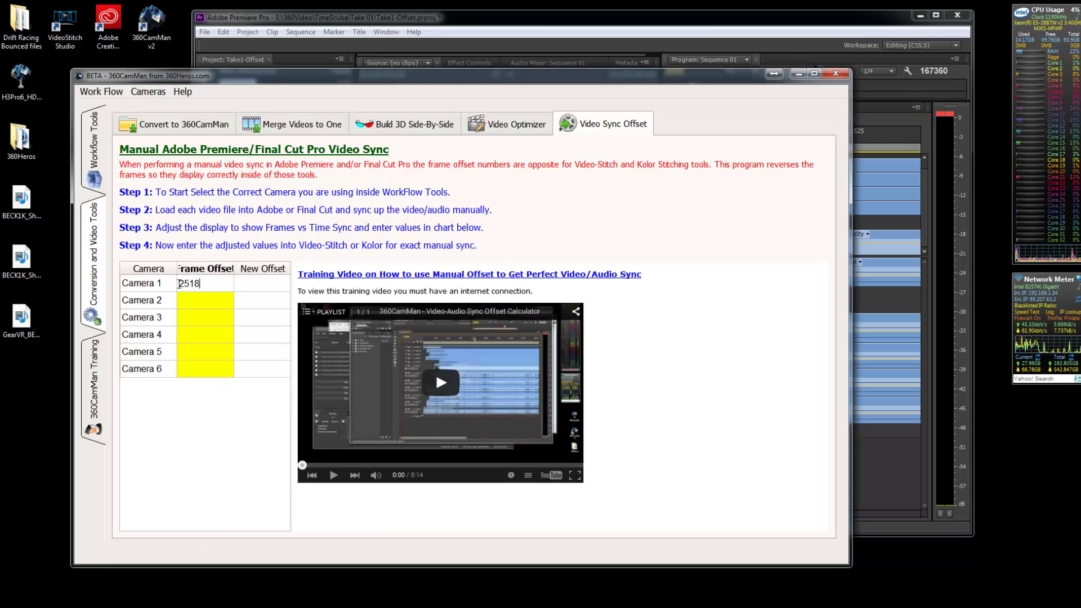
{"action": "key", "text": "Return"}
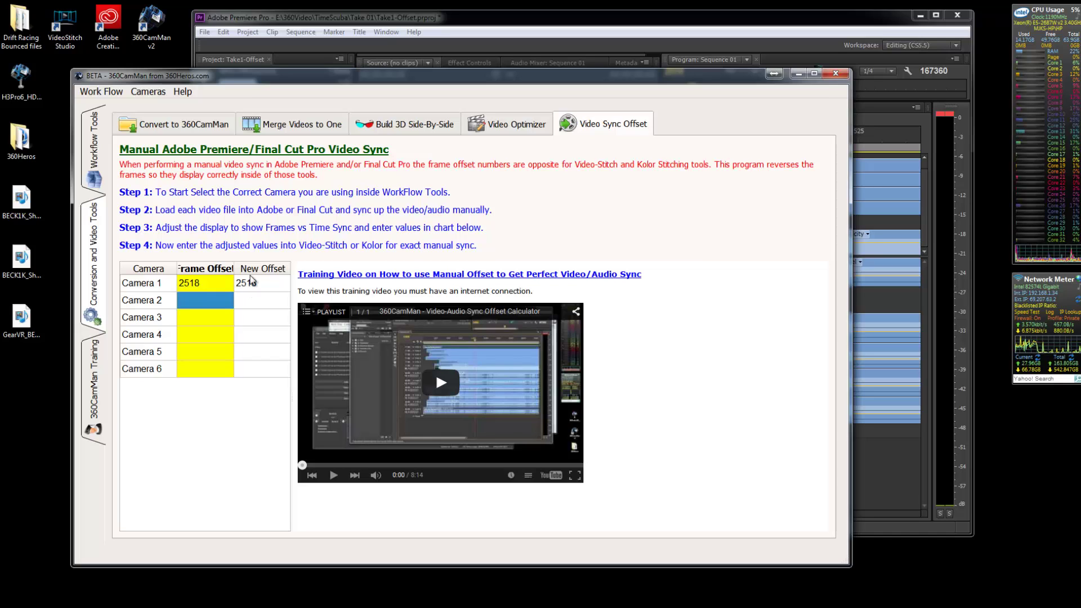
Switch to Adobe Premiere Pro and place the playhead at the start of the C02-GOPR0041.MP4 clip, frame 3636
{"action": "left_click", "coordinate": [554, 20]}
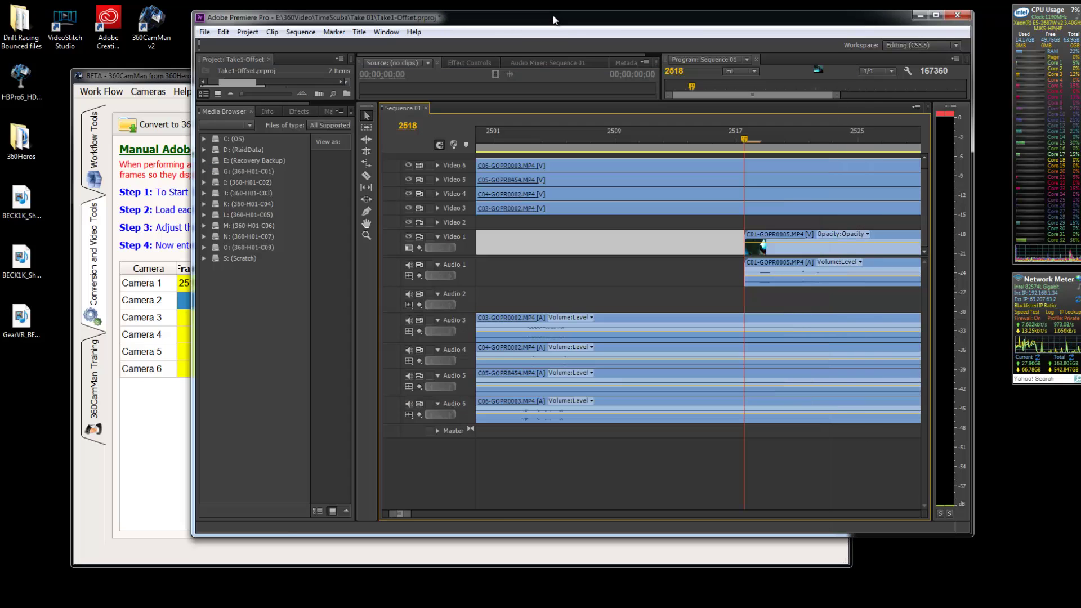
{"action": "left_click_drag", "start_coordinate": [411, 514], "coordinate": [568, 514]}
{"action": "left_click_drag", "start_coordinate": [639, 138], "coordinate": [633, 137]}
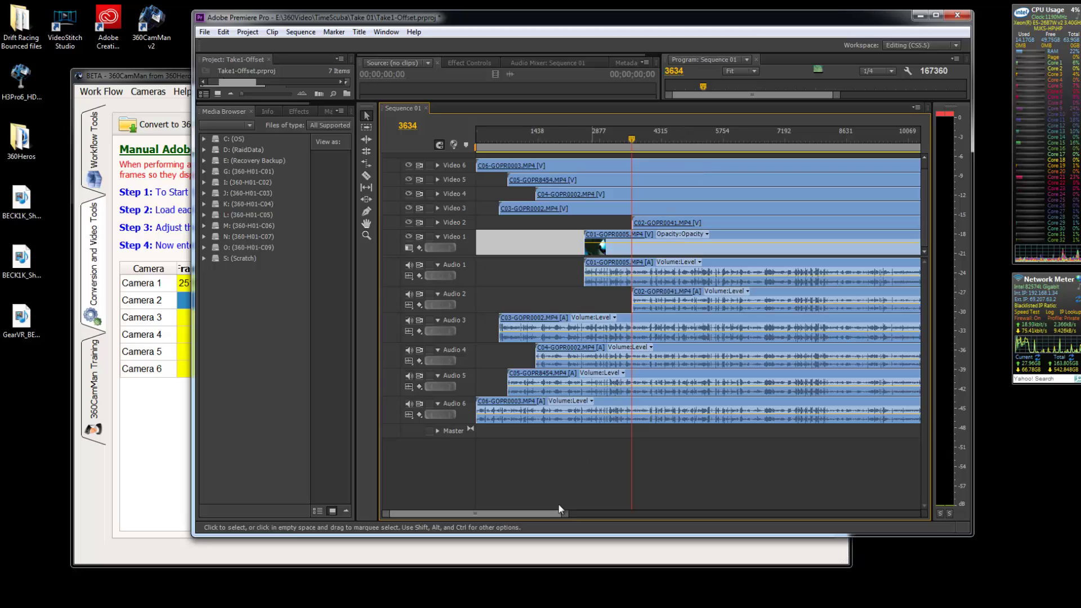
{"action": "left_click_drag", "start_coordinate": [566, 514], "coordinate": [479, 513]}
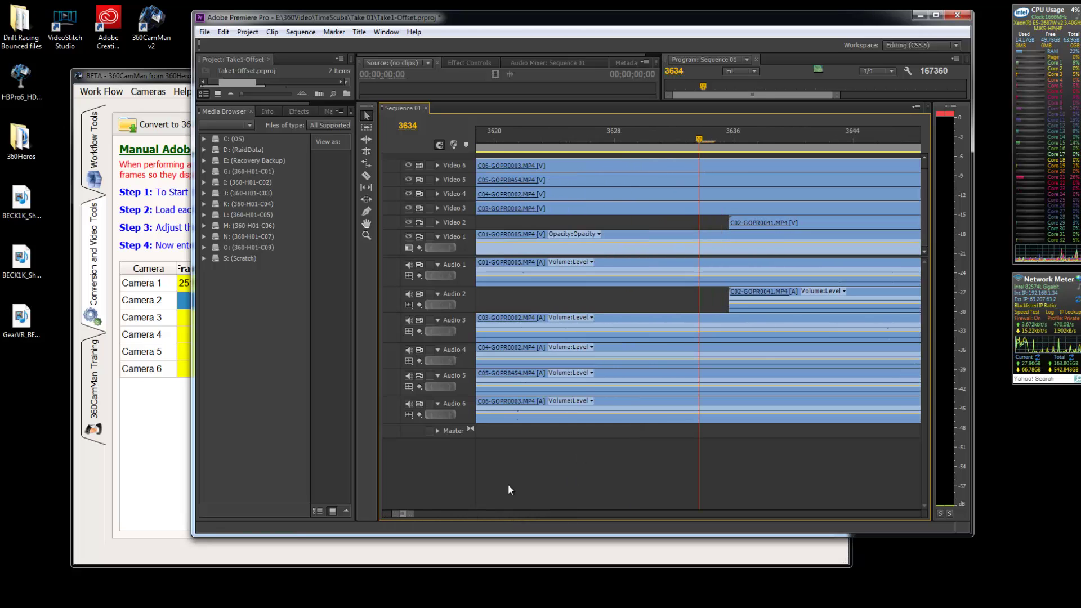
{"action": "left_click_drag", "start_coordinate": [701, 143], "coordinate": [729, 140]}
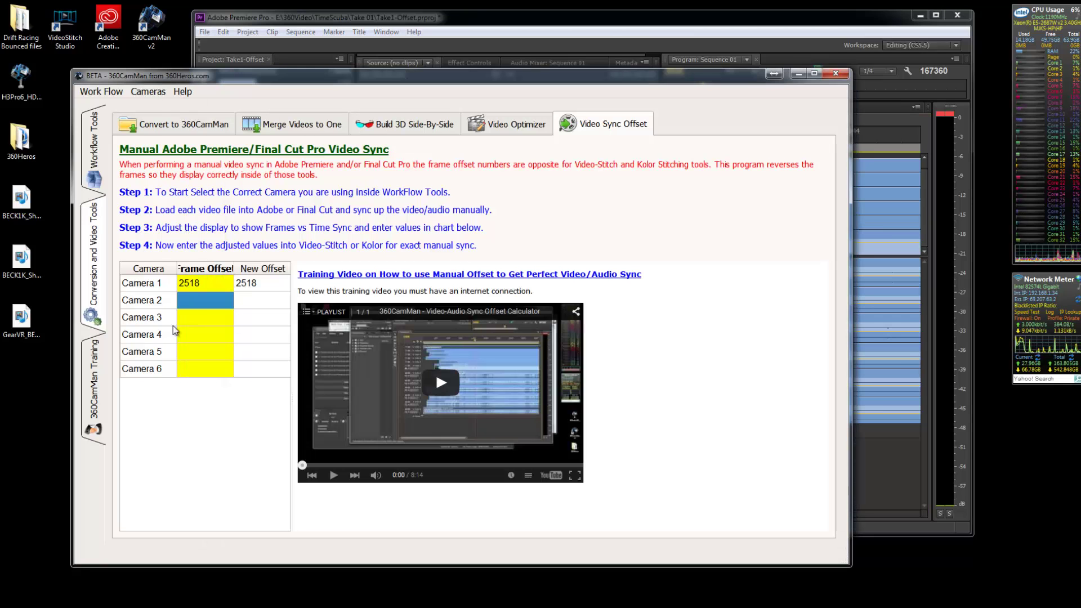
Switch to 360CamMan and enter 3636 as Camera 2's frame offset
{"action": "left_click", "coordinate": [153, 86]}
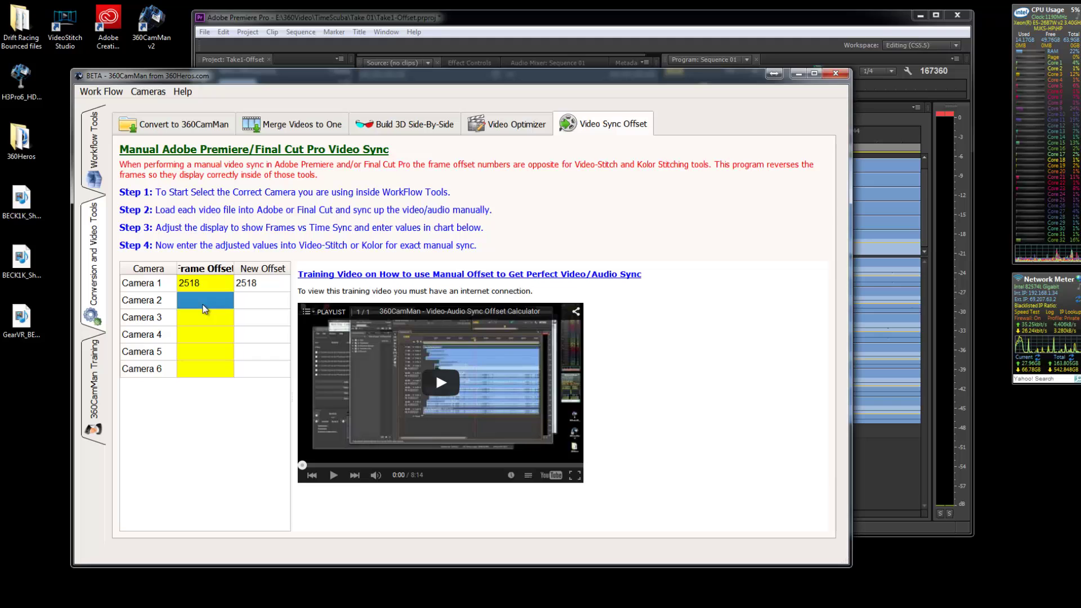
{"action": "type", "text": "3636"}
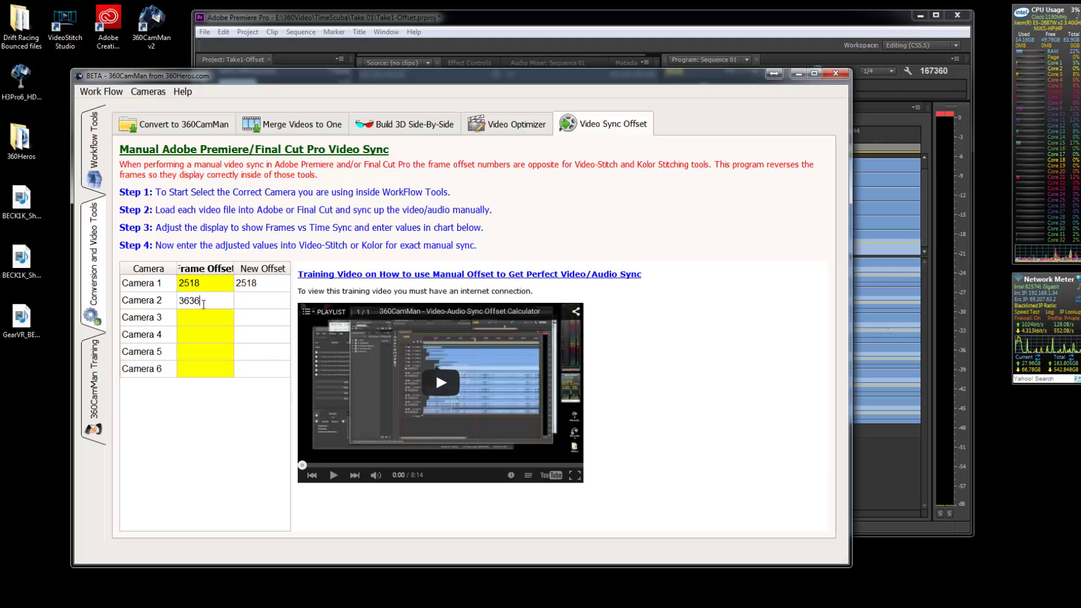
{"action": "key", "text": "Return"}
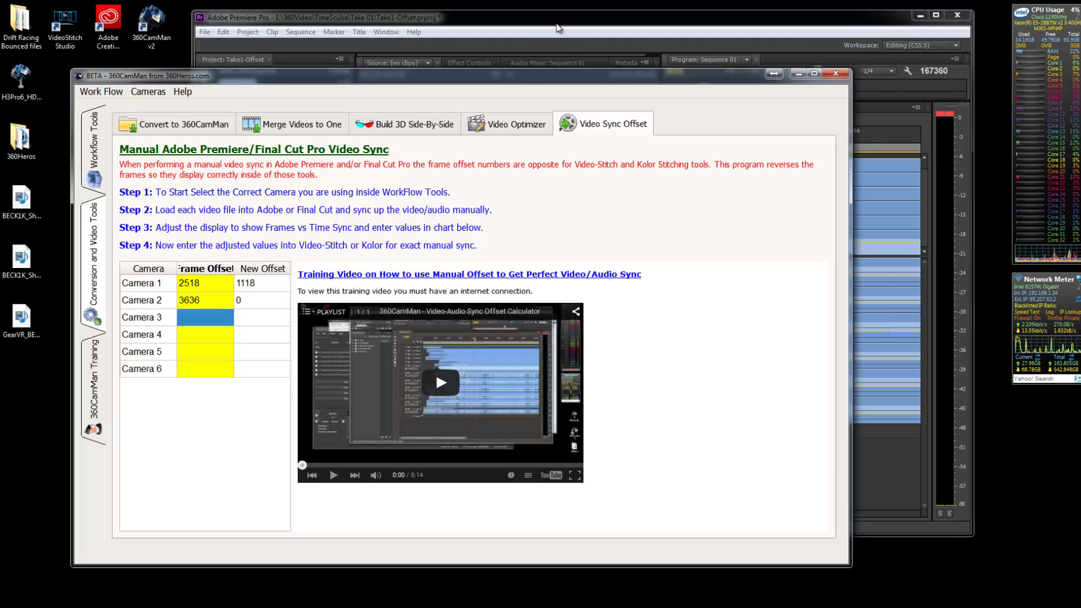
Switch to Adobe Premiere Pro and place the playhead at the start of the C03-GOPR0002.MP4 clip, frame 539
{"action": "left_click", "coordinate": [559, 29]}
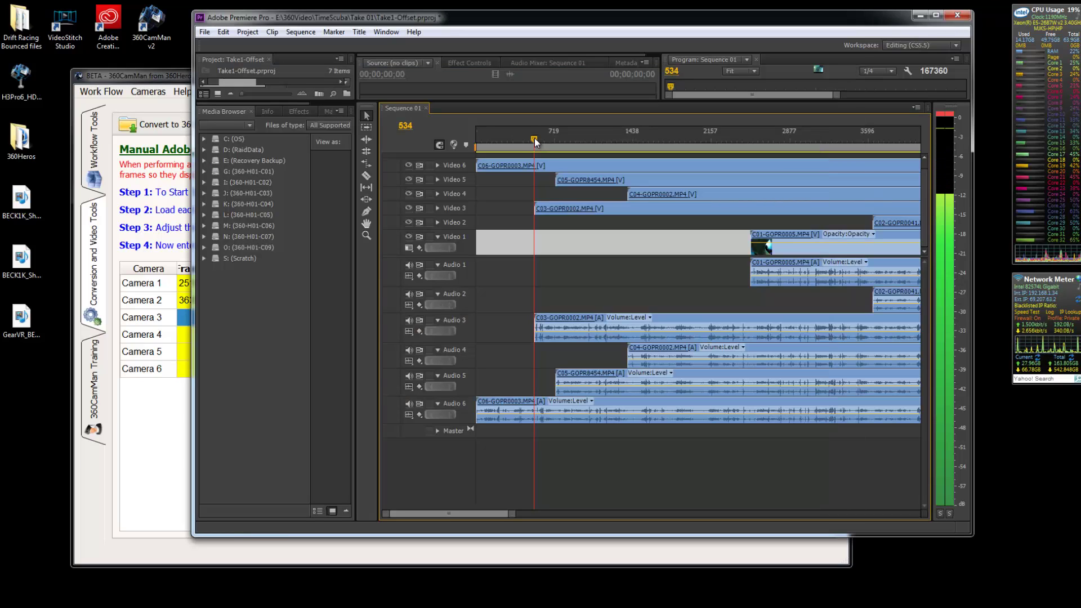
{"action": "left_click", "coordinate": [535, 143]}
{"action": "left_click_drag", "start_coordinate": [509, 514], "coordinate": [442, 516]}
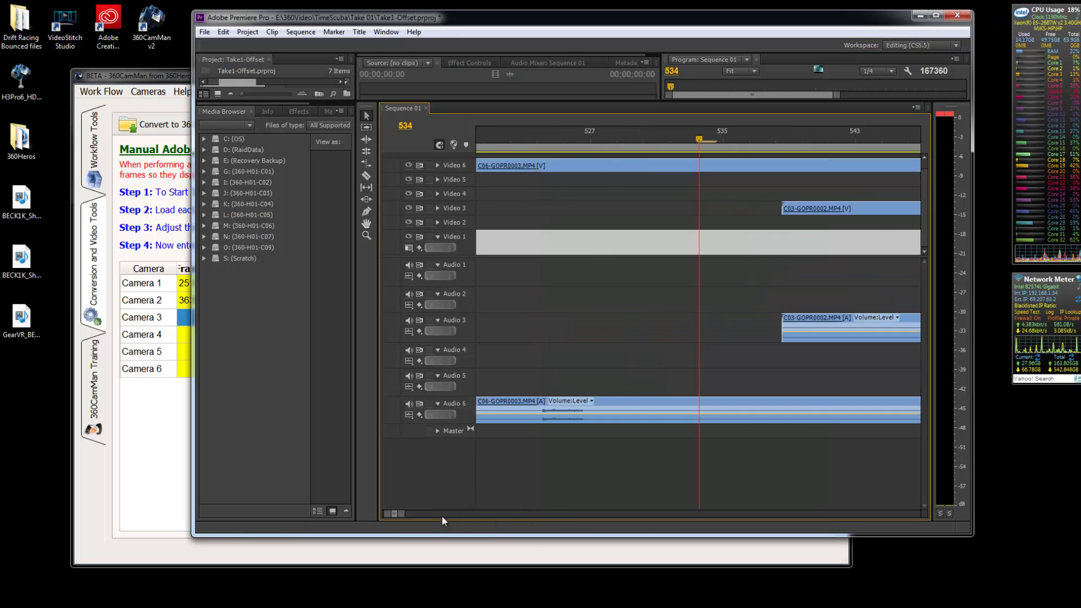
{"action": "left_click", "coordinate": [779, 137]}
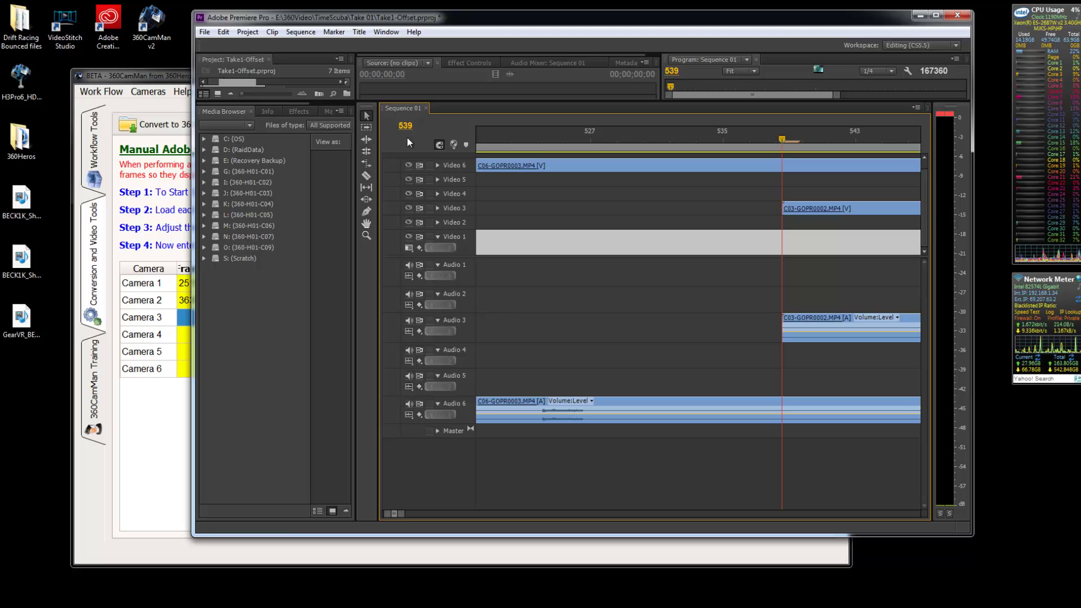
Switch to 360CamMan and enter 539 as Camera 3's frame offset
{"action": "left_click", "coordinate": [185, 321]}
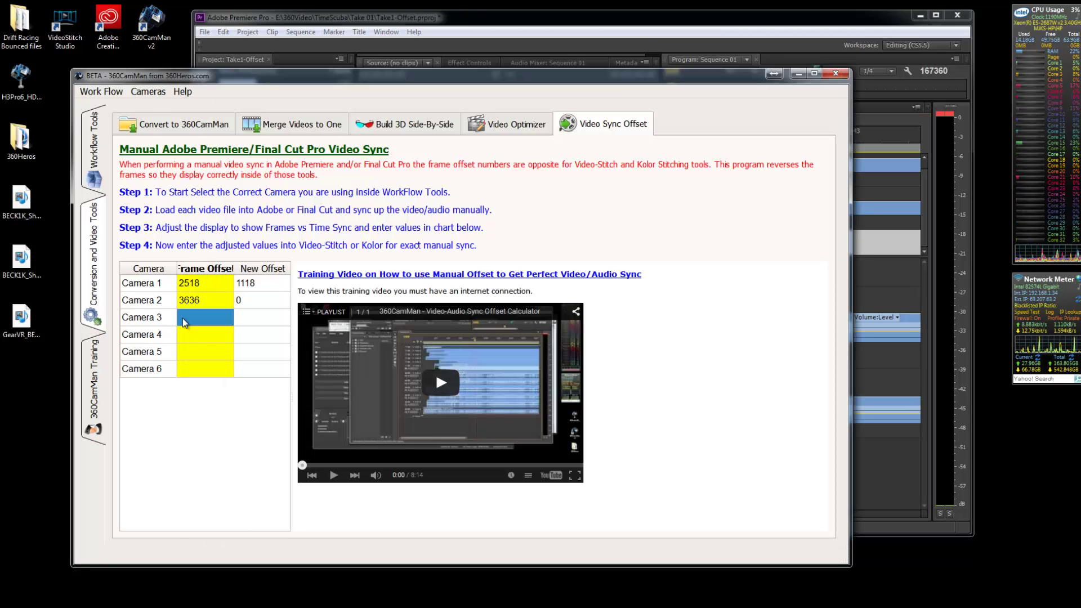
{"action": "type", "text": "539"}
{"action": "key", "text": "Return"}
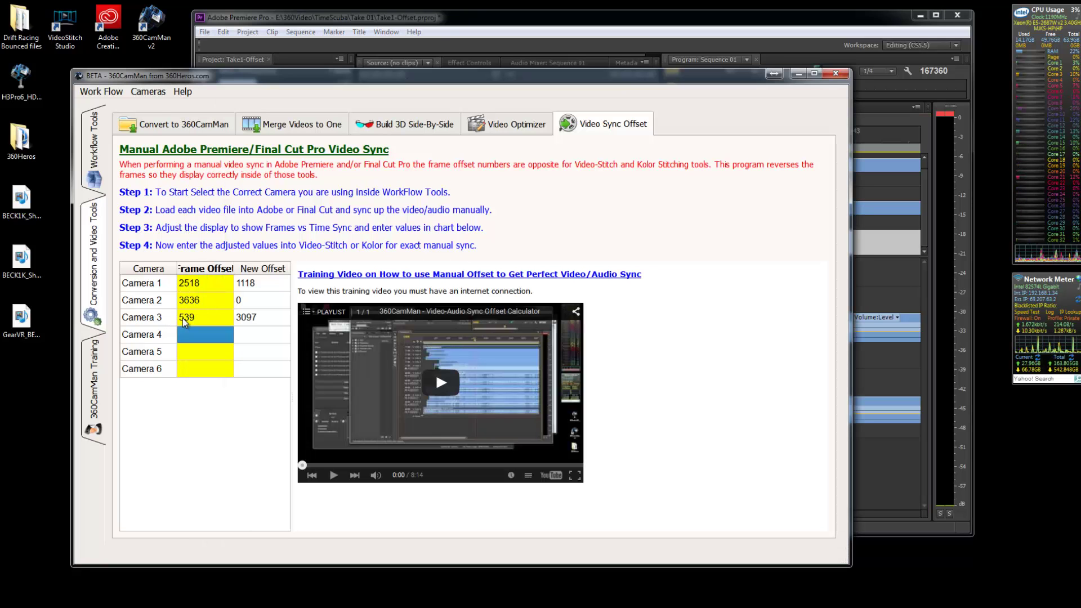
Switch to Adobe Premiere Pro and place the playhead at the start of the C04-GOPR0002.MP4 clip, frame 1393
{"action": "left_click", "coordinate": [445, 21]}
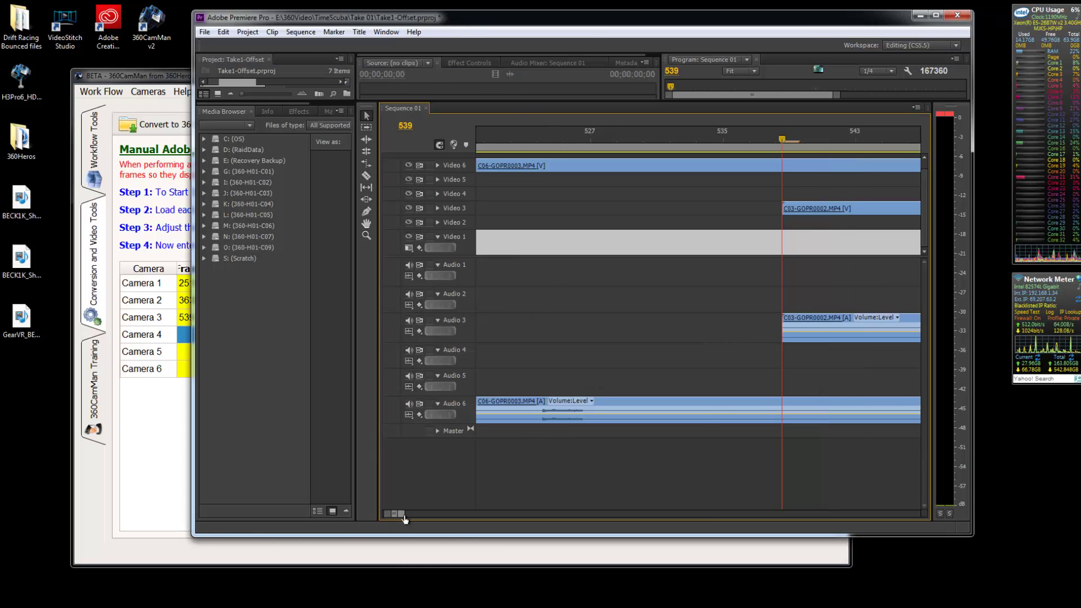
{"action": "left_click_drag", "start_coordinate": [403, 514], "coordinate": [516, 514]}
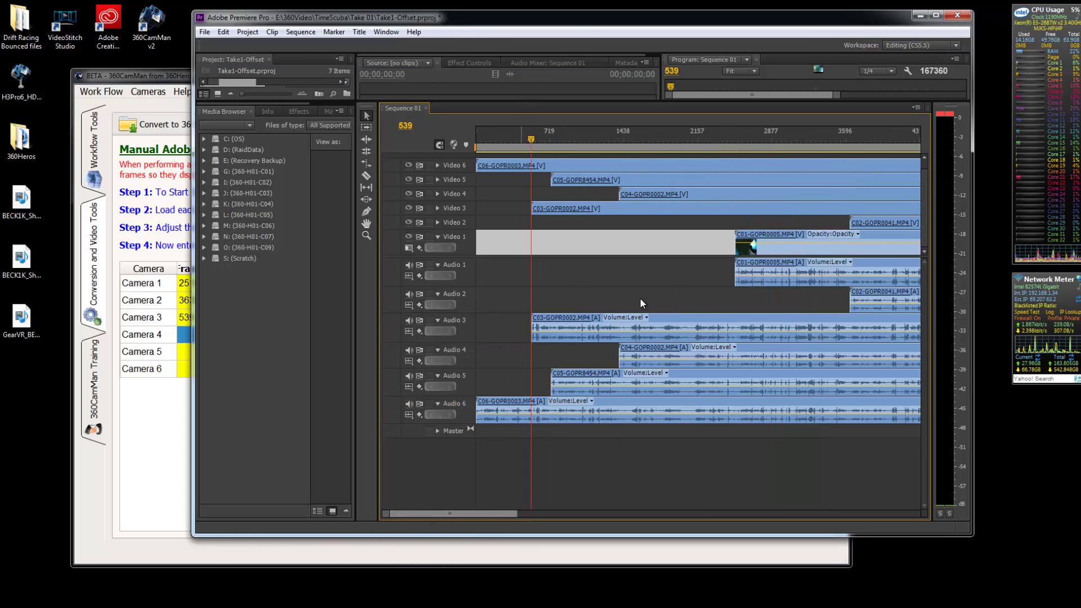
{"action": "left_click", "coordinate": [621, 139]}
{"action": "left_click_drag", "start_coordinate": [621, 140], "coordinate": [619, 140]}
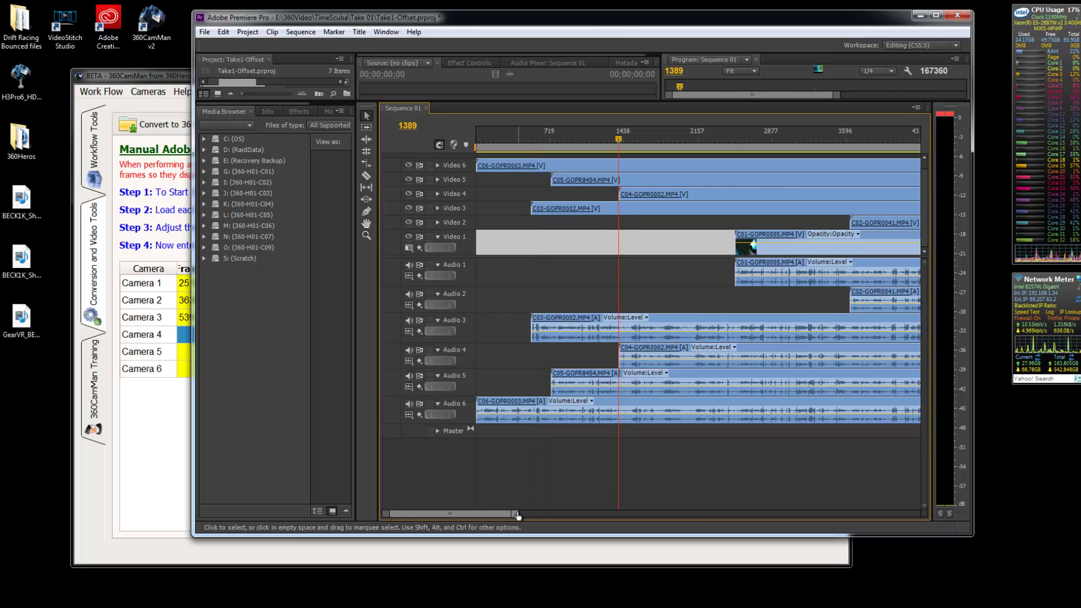
{"action": "left_click_drag", "start_coordinate": [515, 514], "coordinate": [454, 514]}
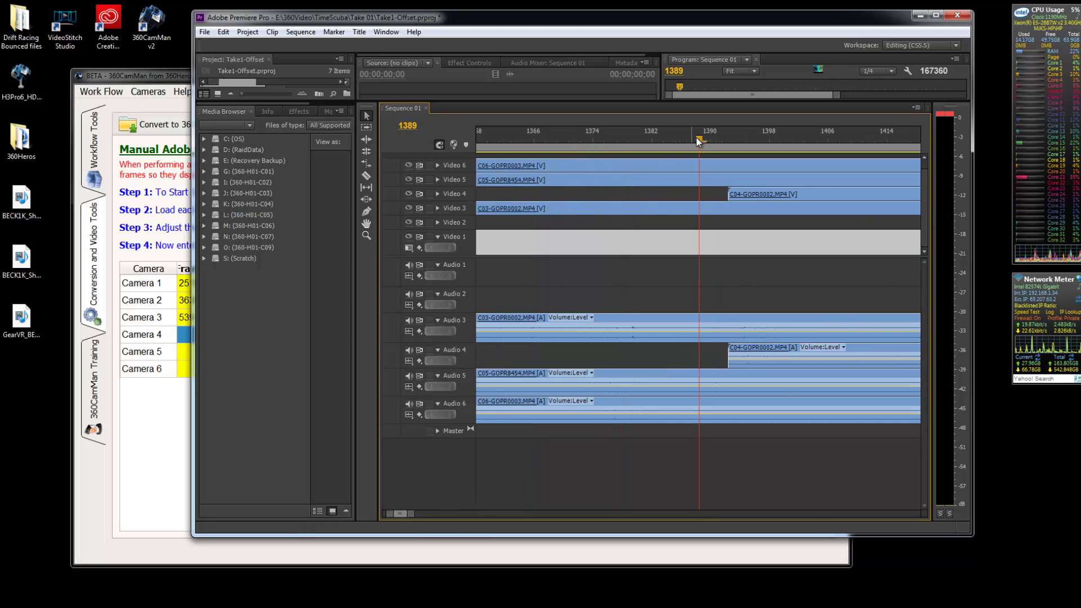
{"action": "left_click", "coordinate": [713, 140]}
{"action": "left_click_drag", "start_coordinate": [714, 138], "coordinate": [725, 139]}
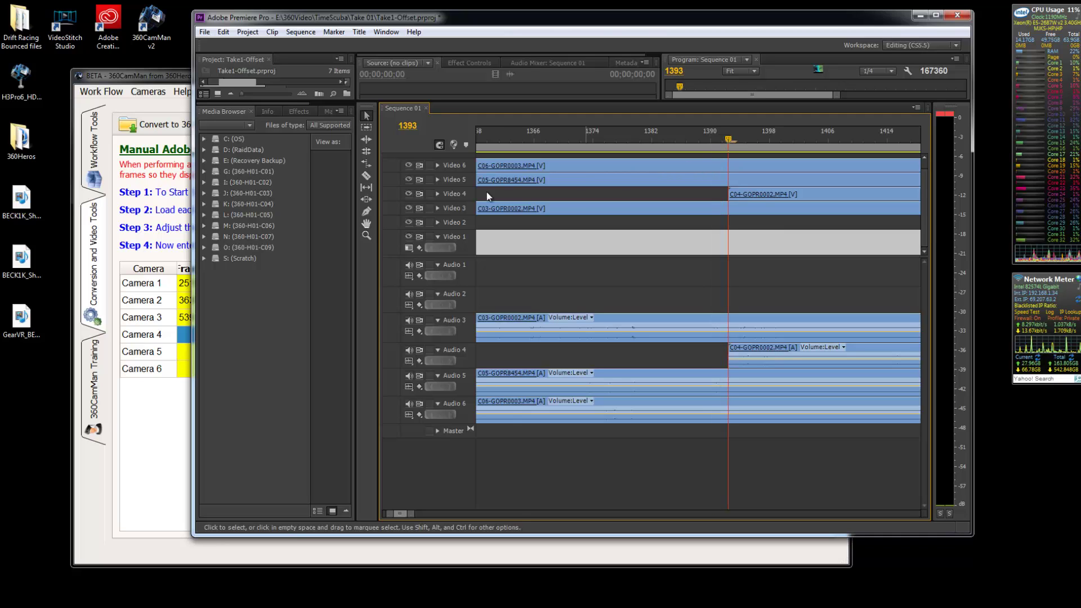
Switch to 360CamMan and enter 1393 as Camera 4's frame offset
{"action": "left_click", "coordinate": [178, 83]}
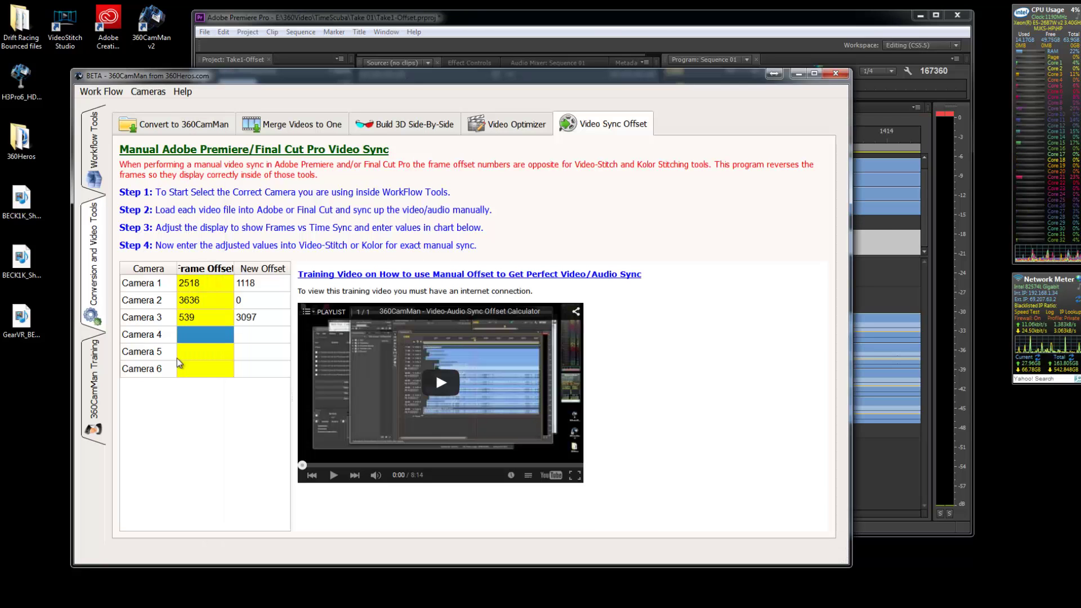
{"action": "type", "text": "1393"}
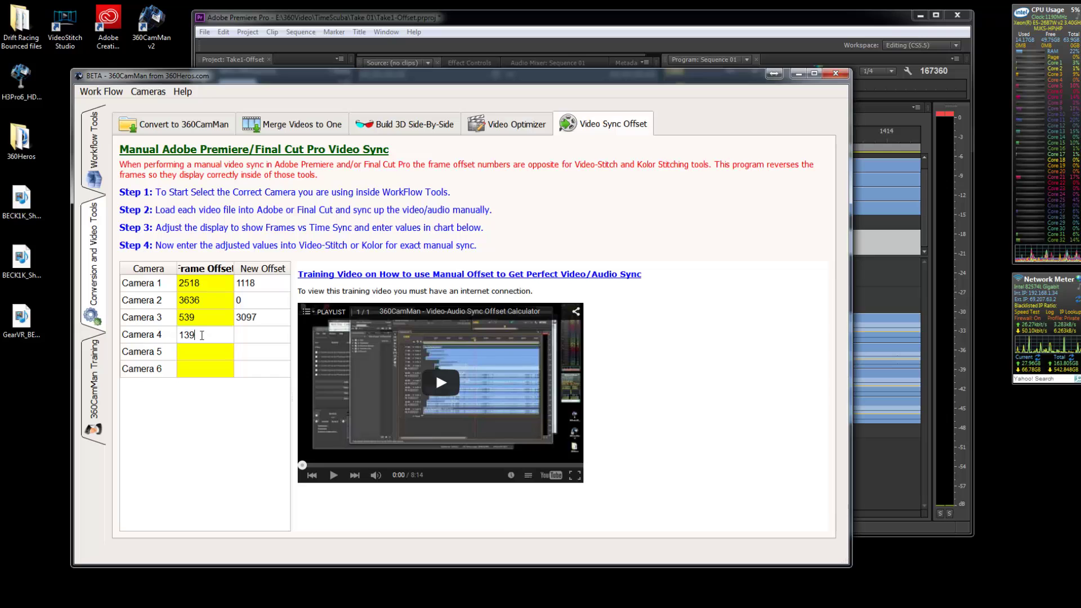
{"action": "key", "text": "Return"}
Switch to Adobe Premiere Pro and place the playhead at the start of the C05-GOPR8454.MP4 clip, frame 733
{"action": "left_click", "coordinate": [404, 22]}
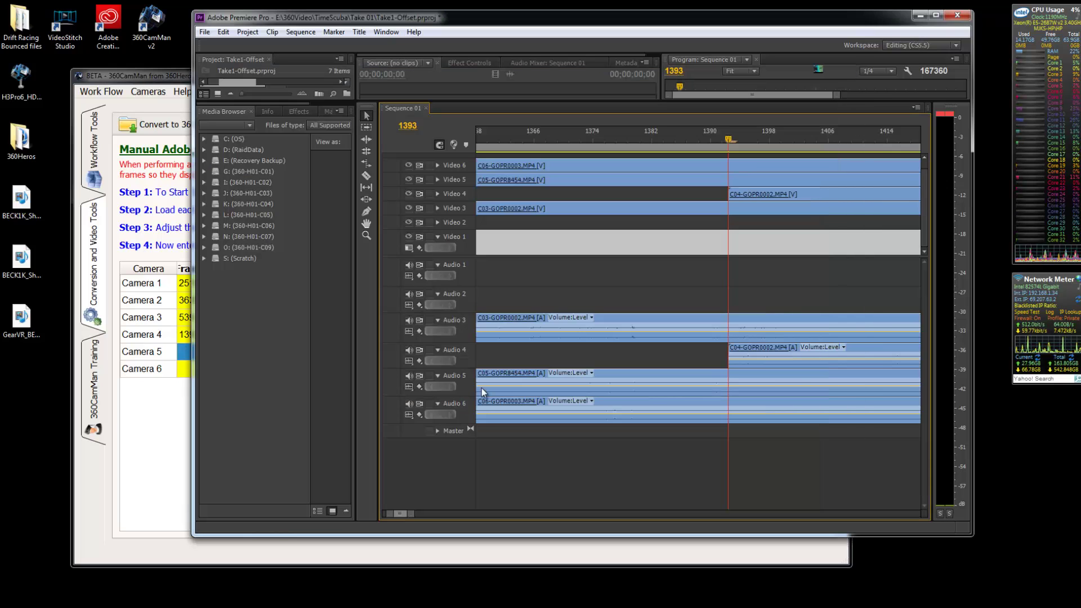
{"action": "left_click_drag", "start_coordinate": [411, 518], "coordinate": [505, 515]}
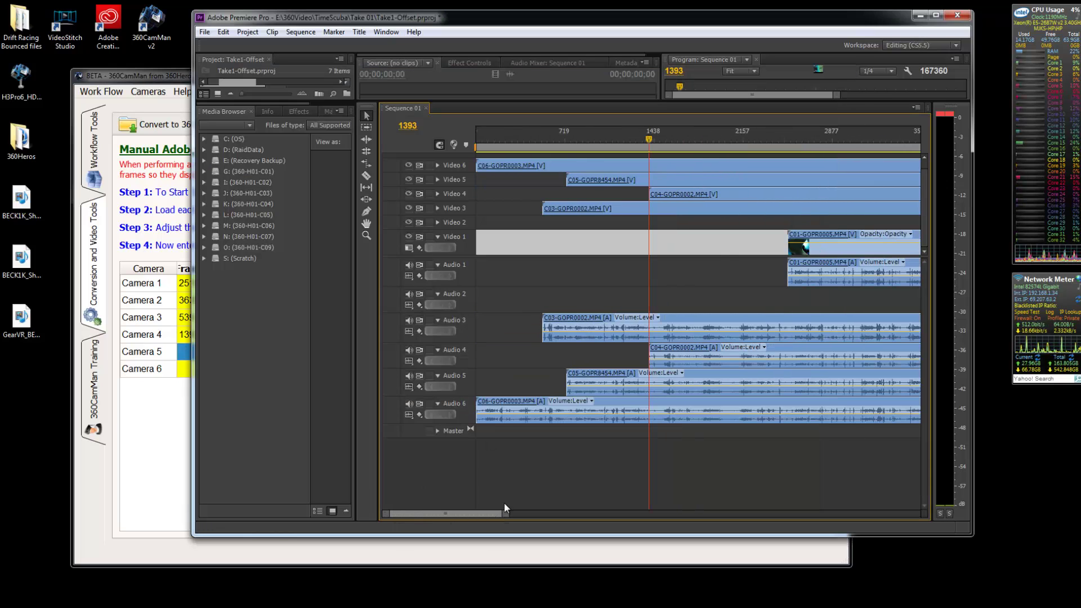
{"action": "left_click", "coordinate": [567, 144]}
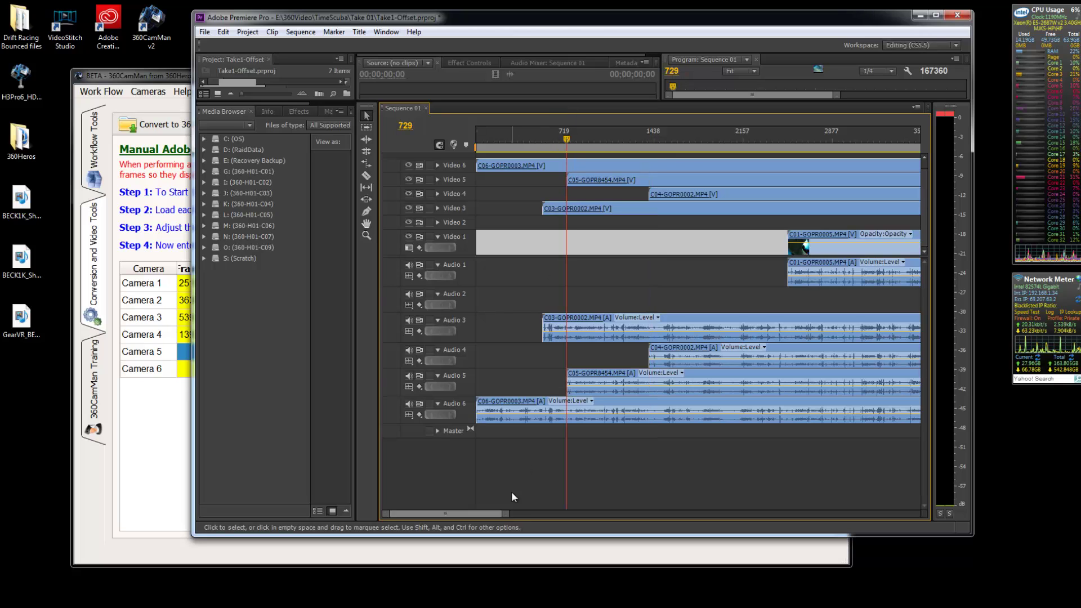
{"action": "left_click_drag", "start_coordinate": [505, 514], "coordinate": [443, 519]}
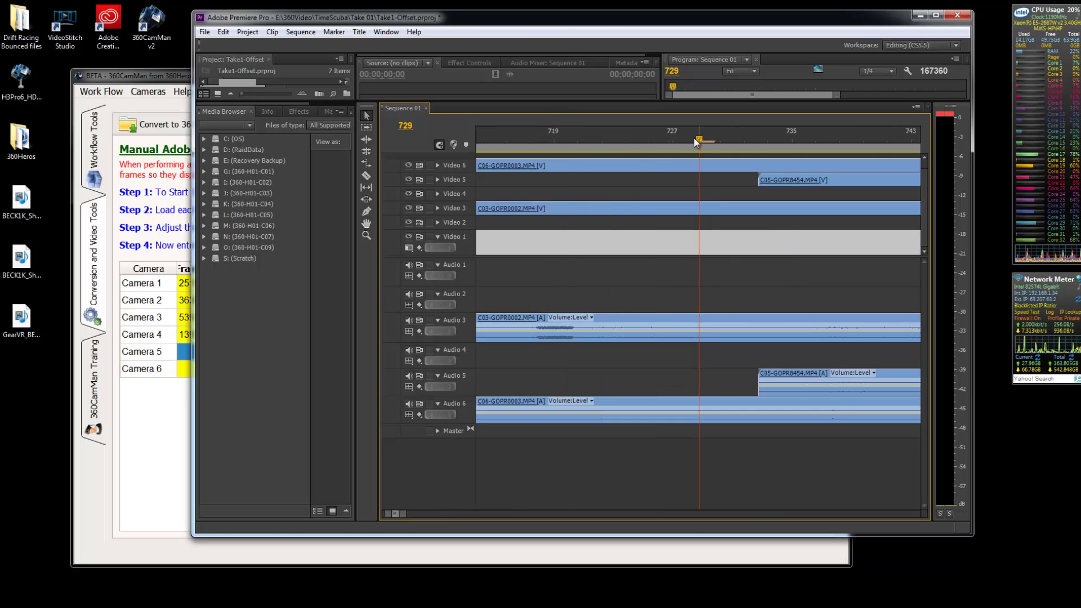
{"action": "left_click_drag", "start_coordinate": [700, 140], "coordinate": [757, 141]}
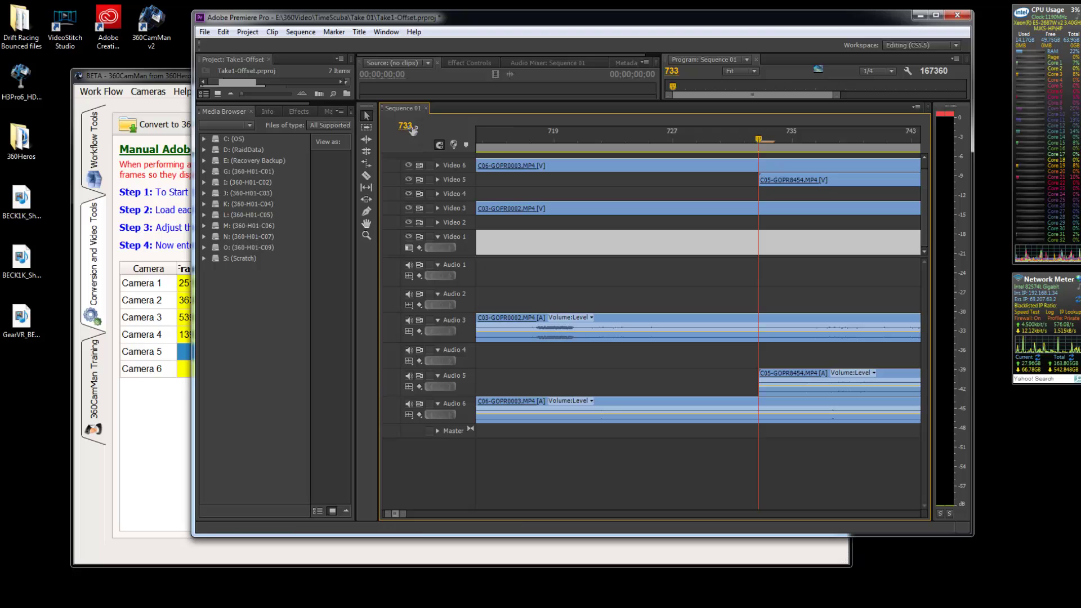
Switch to 360CamMan and enter 733 as Camera 5's frame offset
{"action": "left_click", "coordinate": [186, 356]}
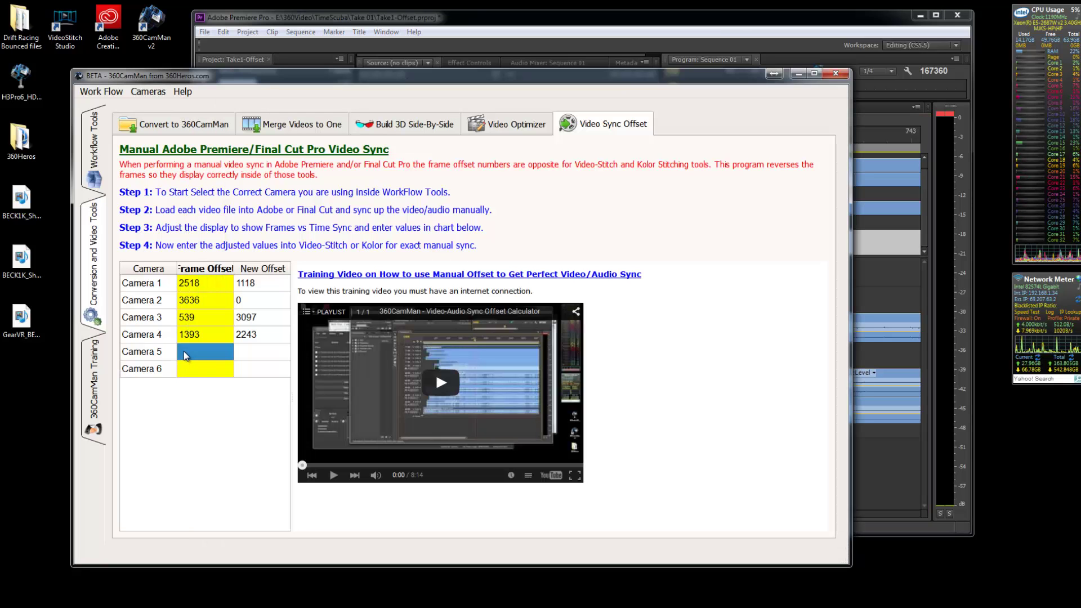
{"action": "type", "text": "733"}
{"action": "key", "text": "Return"}
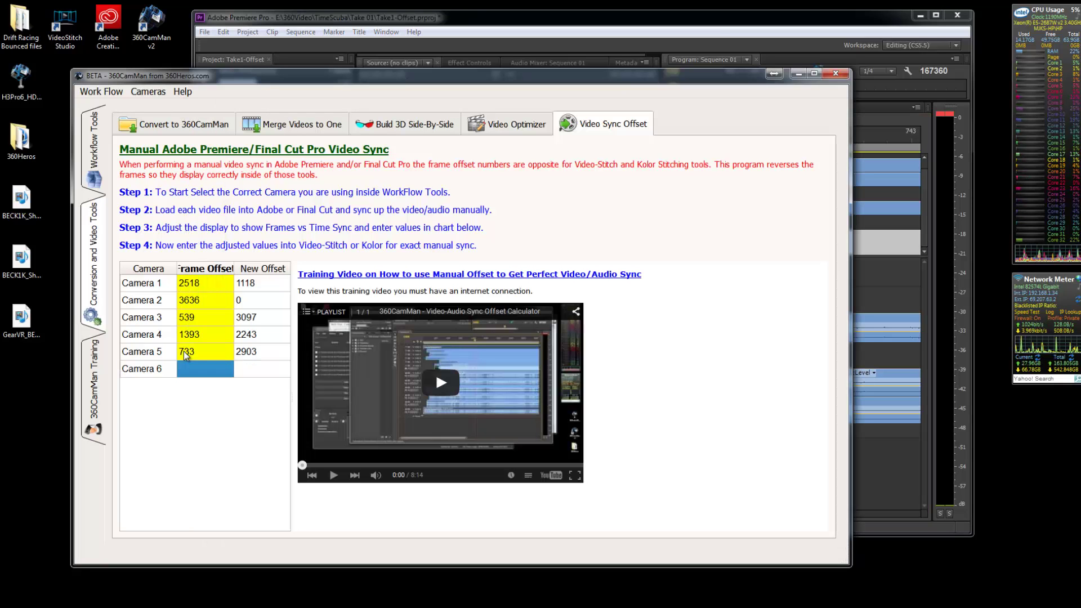
Switch to Adobe Premiere Pro and place the playhead at the start of the C06-GOPR0003.MP4 clip, frame 0
{"action": "left_click", "coordinate": [446, 32]}
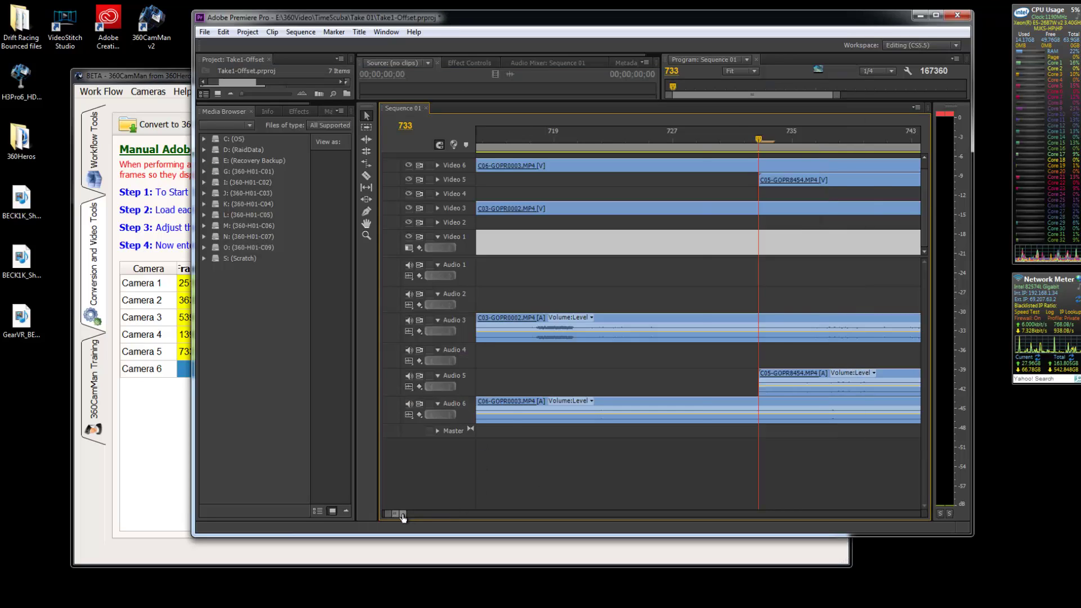
{"action": "left_click_drag", "start_coordinate": [403, 517], "coordinate": [418, 517]}
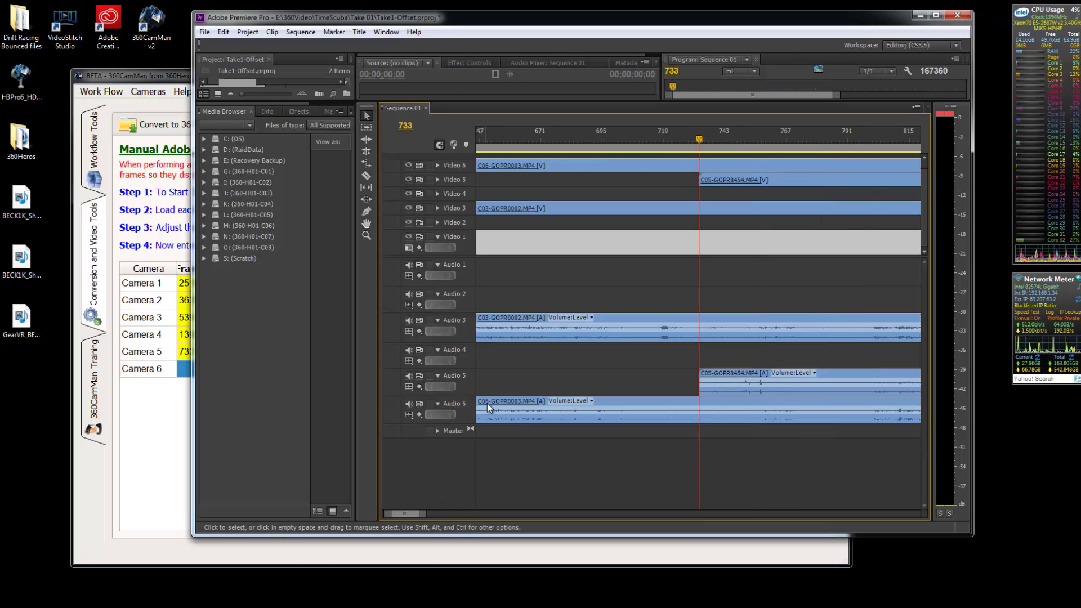
{"action": "left_click_drag", "start_coordinate": [495, 133], "coordinate": [464, 137]}
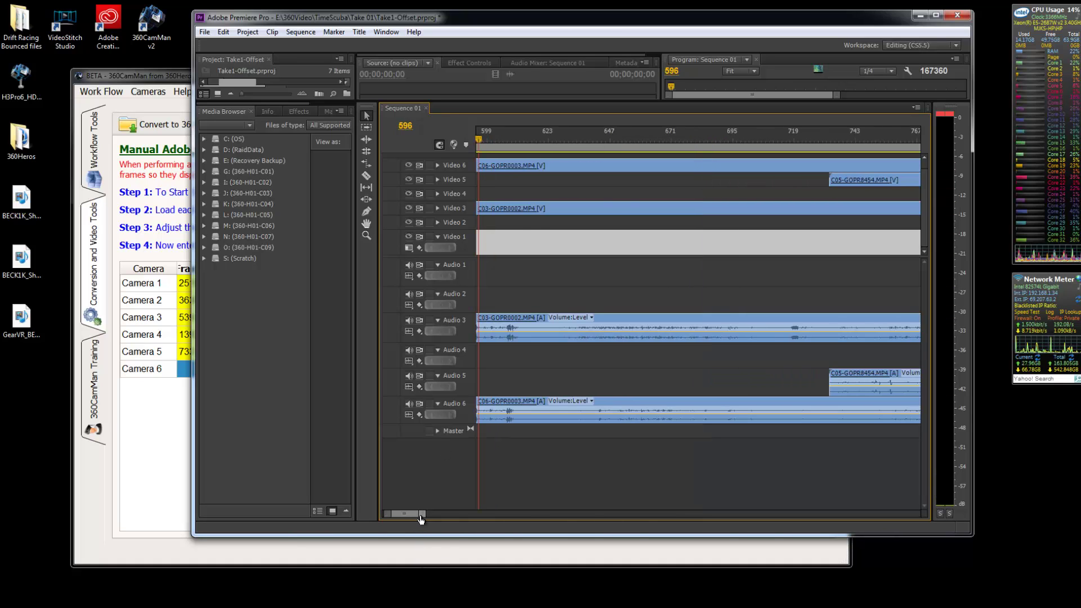
{"action": "left_click_drag", "start_coordinate": [421, 516], "coordinate": [489, 517]}
{"action": "left_click_drag", "start_coordinate": [580, 140], "coordinate": [445, 139]}
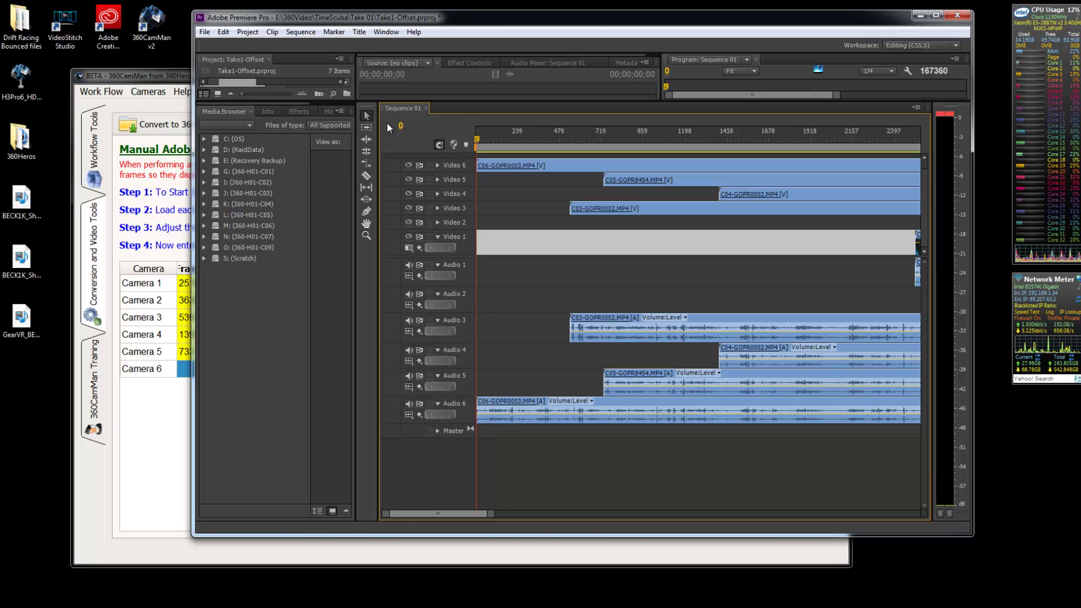
Switch to 360CamMan and enter 0 as Camera 6's frame offset
{"action": "left_click", "coordinate": [170, 80]}
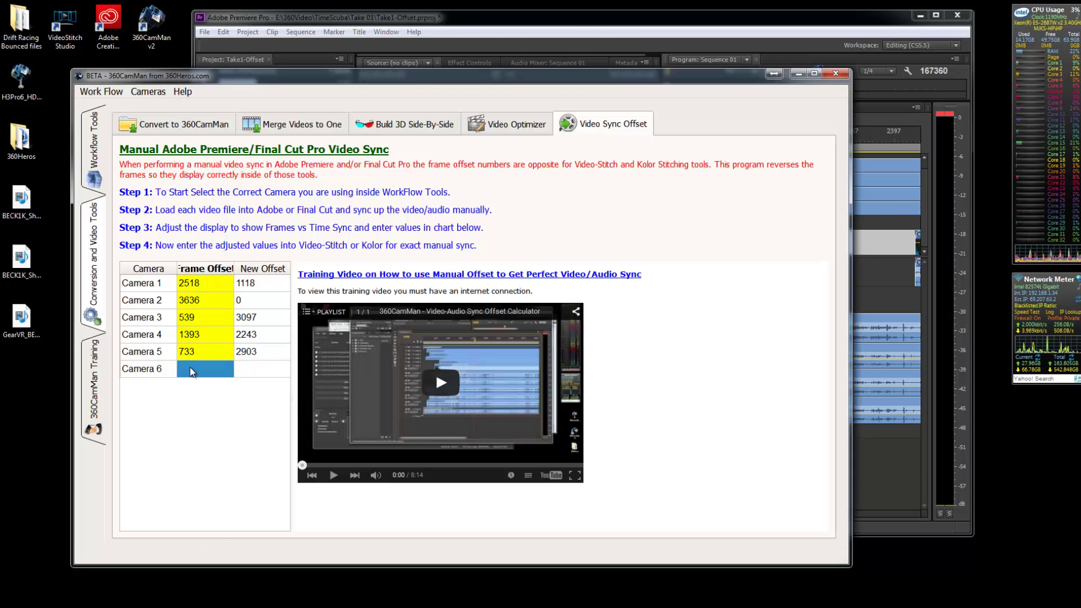
{"action": "type", "text": "0"}
{"action": "key", "text": "Return"}
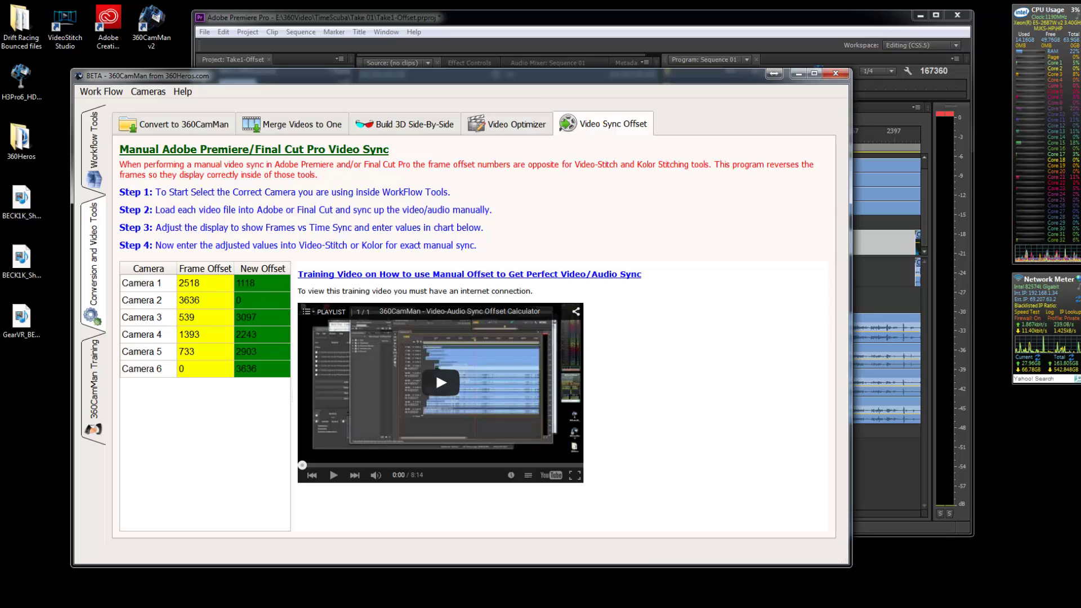
Switch to VideoStitch Studio and examine the synchronization frame offsets of the six camera videos
{"action": "key", "text": "alt+Tab"}
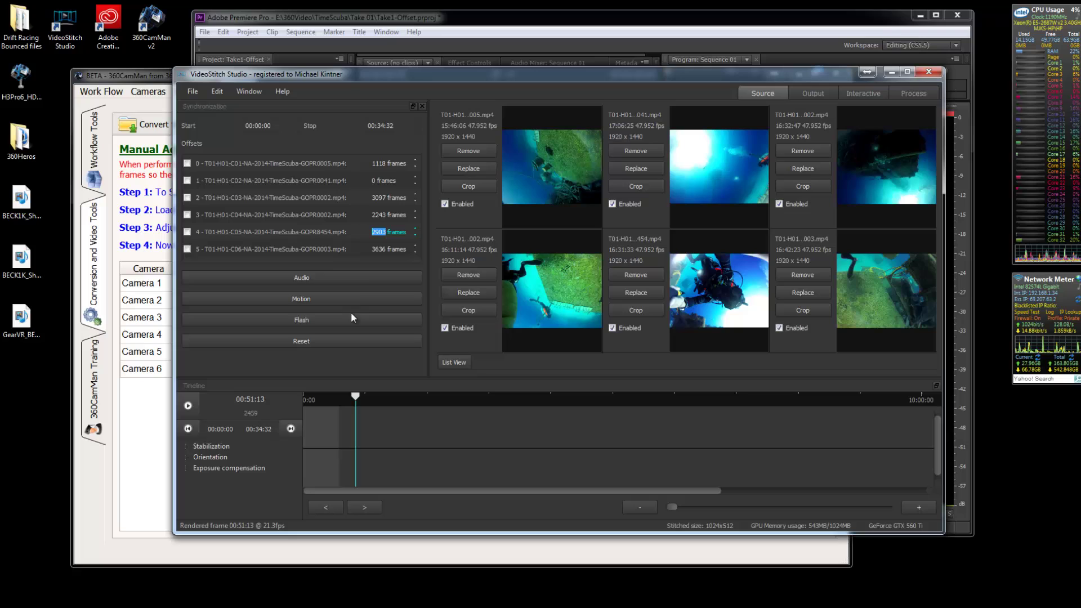
{"action": "left_click", "coordinate": [398, 166]}
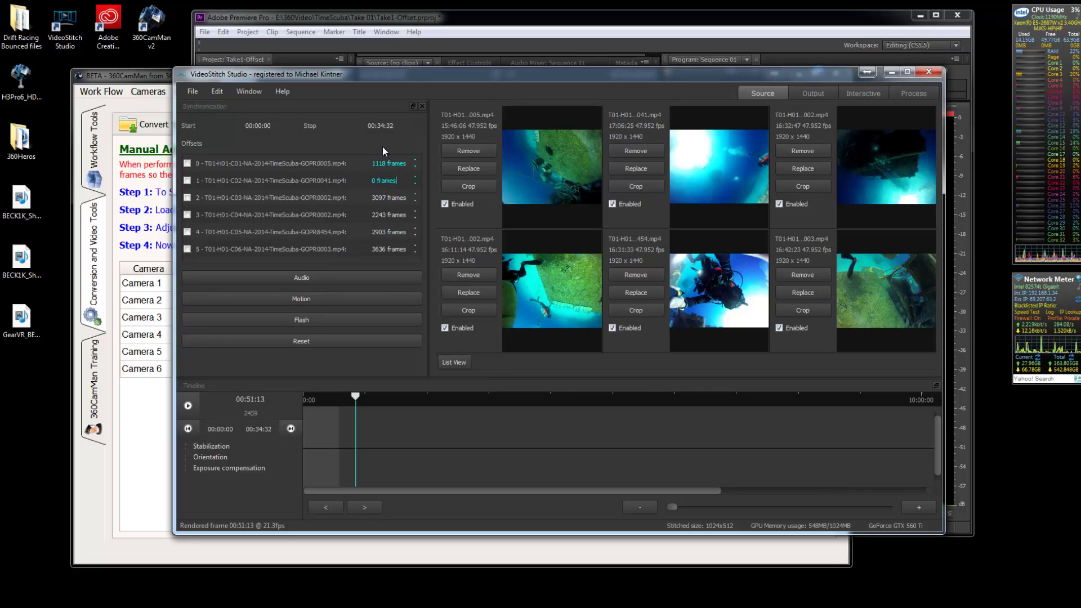
{"action": "left_click_drag", "start_coordinate": [387, 72], "coordinate": [384, 57]}
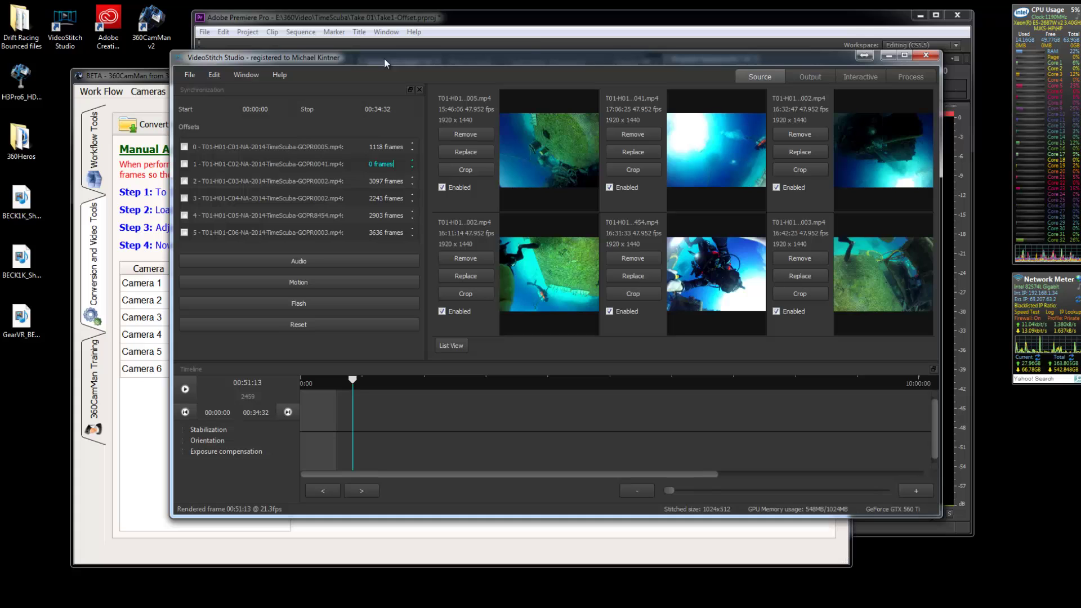
Play a short stretch of the six synchronized camera videos to check their alignment, and stop playback
{"action": "left_click", "coordinate": [185, 389]}
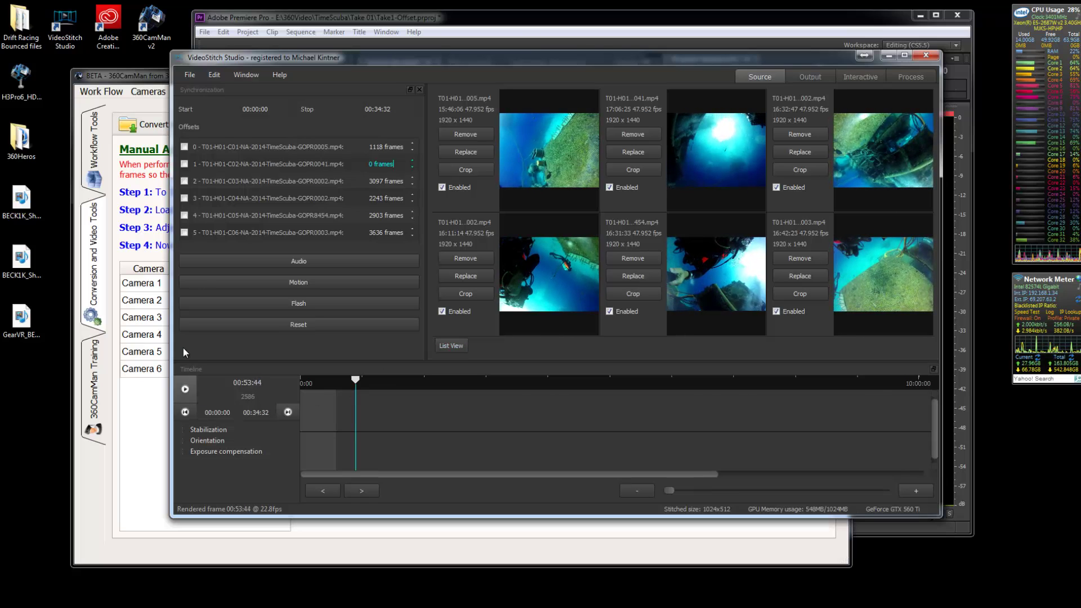
{"action": "left_click", "coordinate": [185, 389]}
Switch to 360CamMan and view the playlist of 360CamMan training videos
{"action": "left_click", "coordinate": [156, 90]}
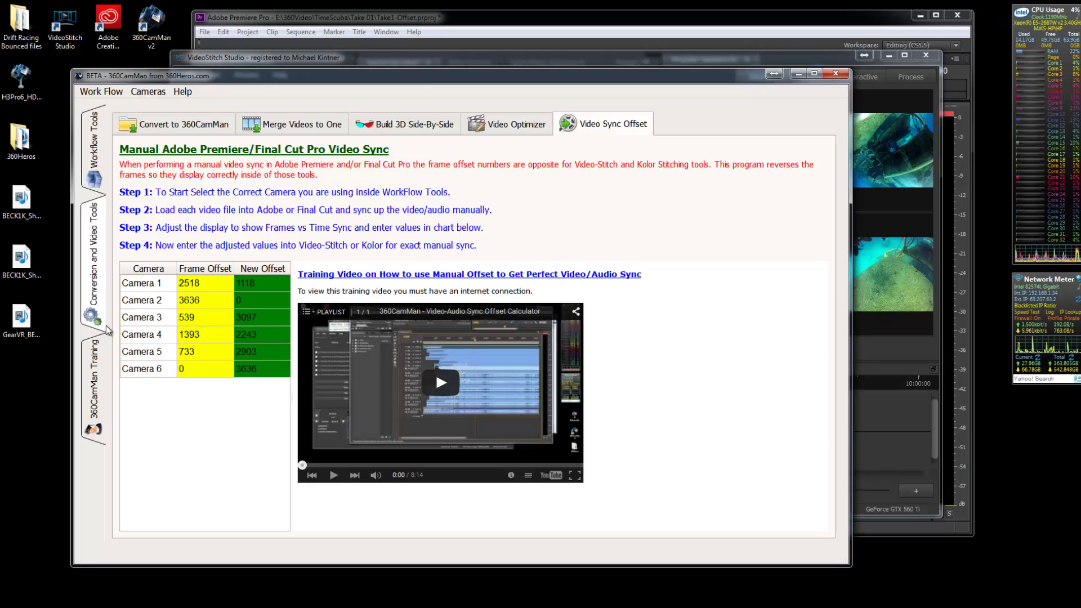
{"action": "left_click", "coordinate": [90, 380]}
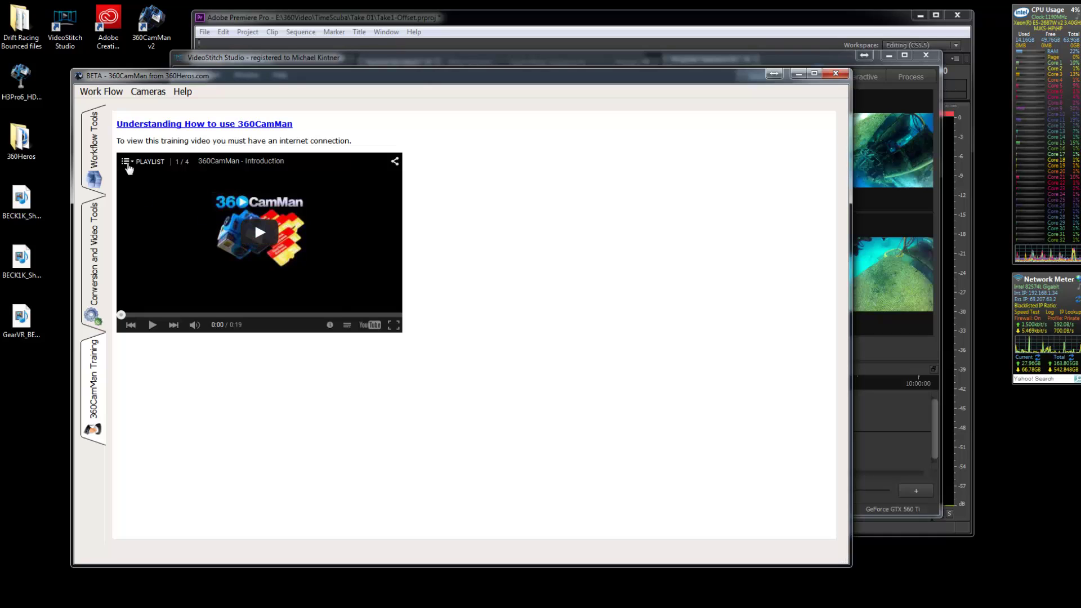
{"action": "left_click", "coordinate": [126, 162]}
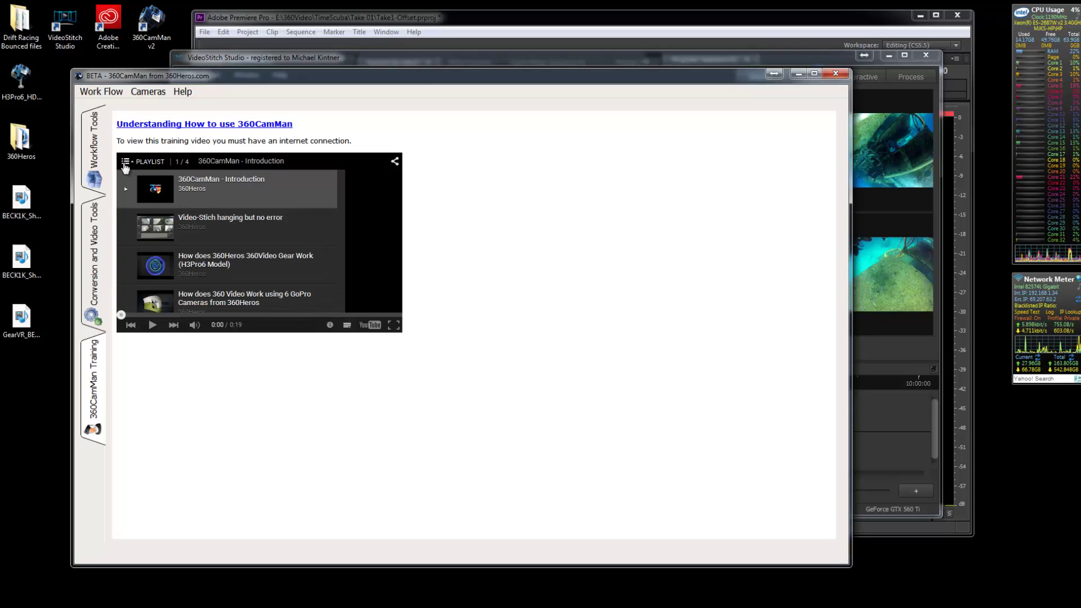
Review the H3Pro6 workflow tools for drive assignment, Micro SD card formatting, and copying video and photo files
{"action": "left_click", "coordinate": [99, 162]}
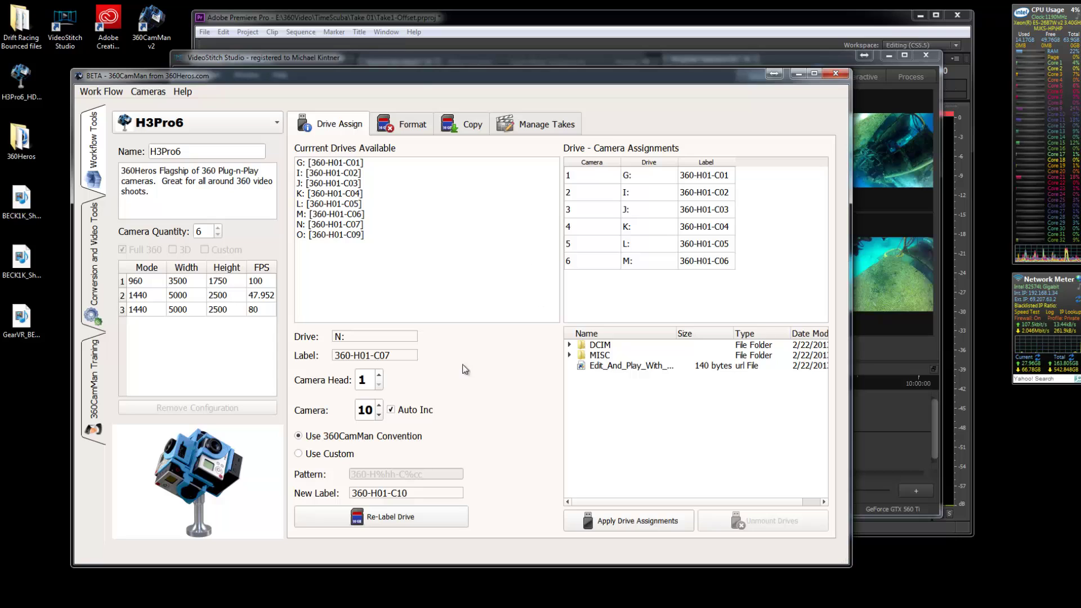
{"action": "left_click", "coordinate": [398, 130]}
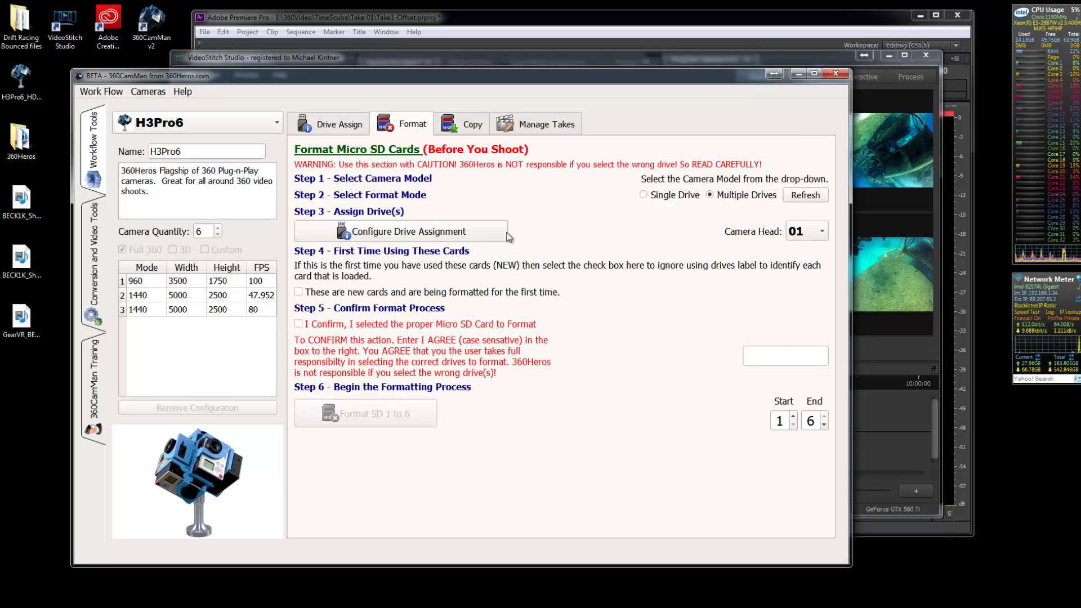
{"action": "left_click", "coordinate": [473, 128]}
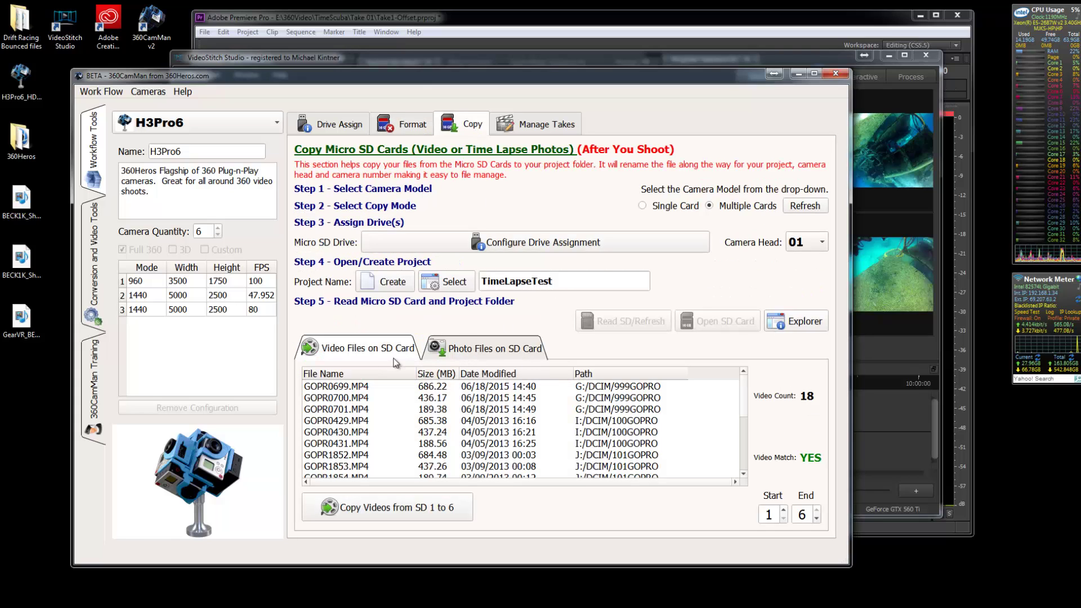
{"action": "left_click", "coordinate": [460, 354]}
{"action": "left_click", "coordinate": [394, 360]}
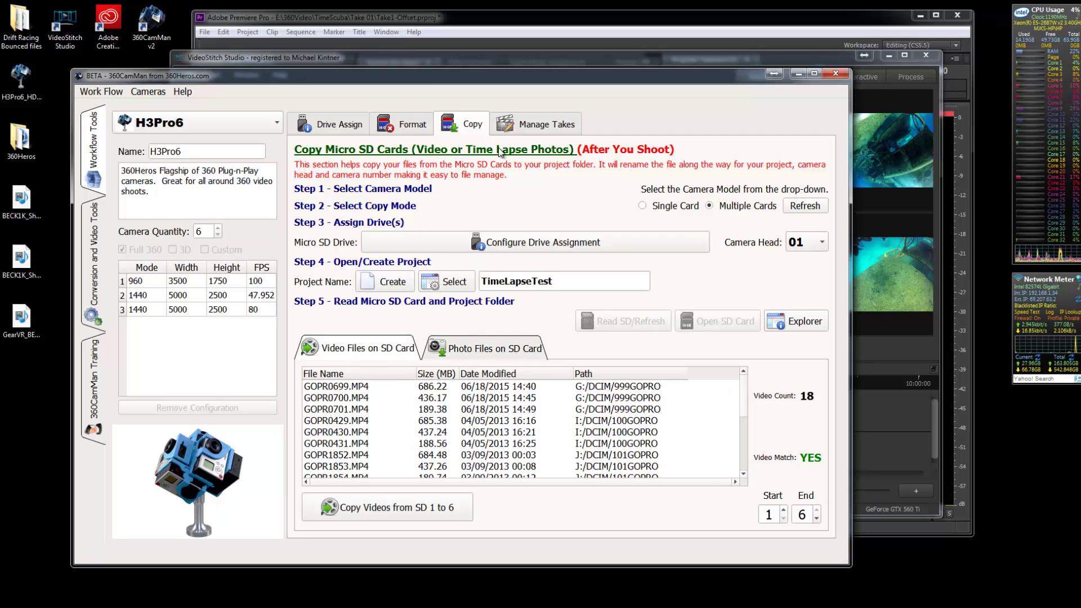
View the TimeLapseTest project's time lapse photos under Manage Takes, showing the images of rows 1 and 2 in an enlarged window
{"action": "left_click", "coordinate": [515, 128]}
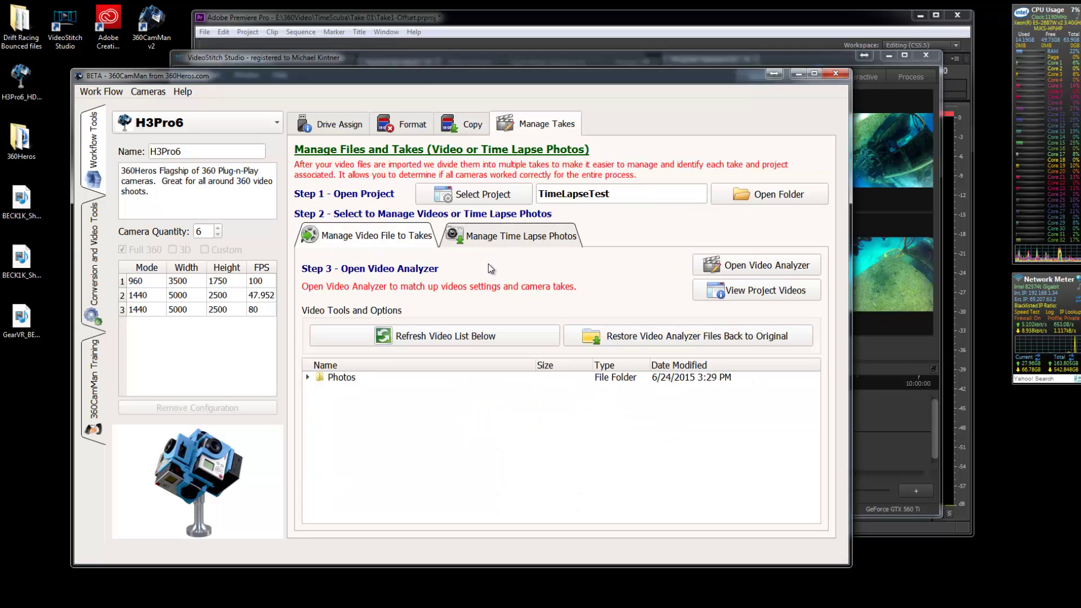
{"action": "left_click", "coordinate": [309, 380]}
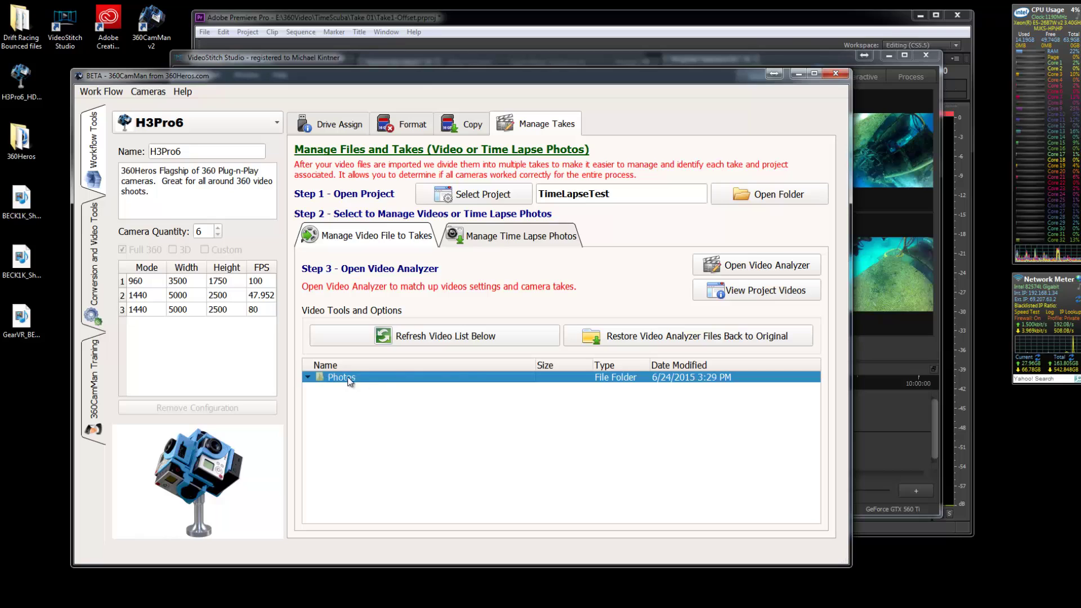
{"action": "left_click", "coordinate": [492, 241]}
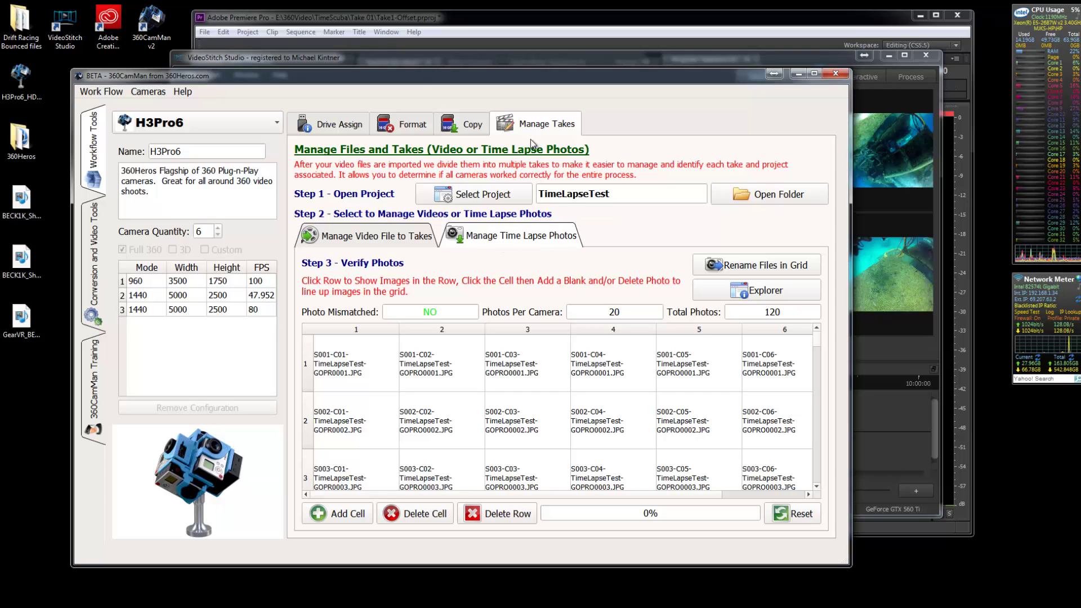
{"action": "left_click", "coordinate": [354, 370]}
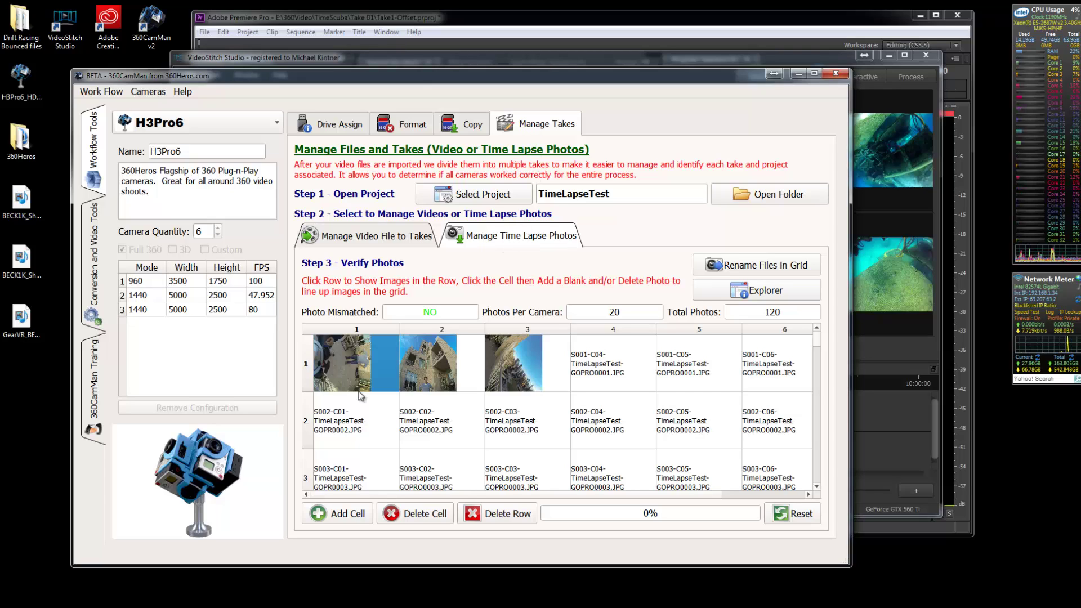
{"action": "left_click", "coordinate": [348, 410]}
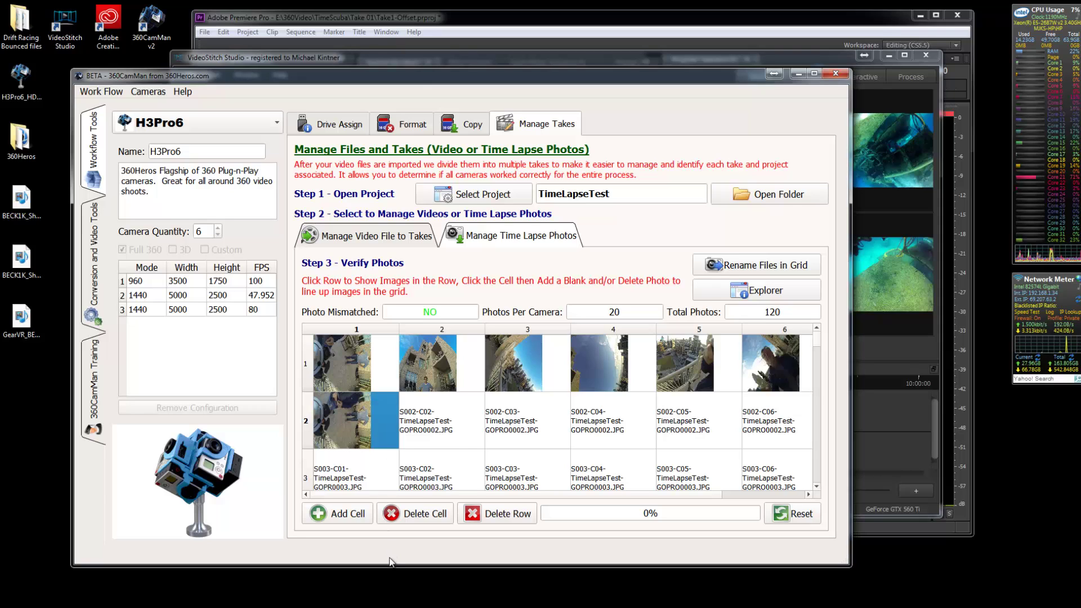
{"action": "left_click_drag", "start_coordinate": [399, 568], "coordinate": [397, 604]}
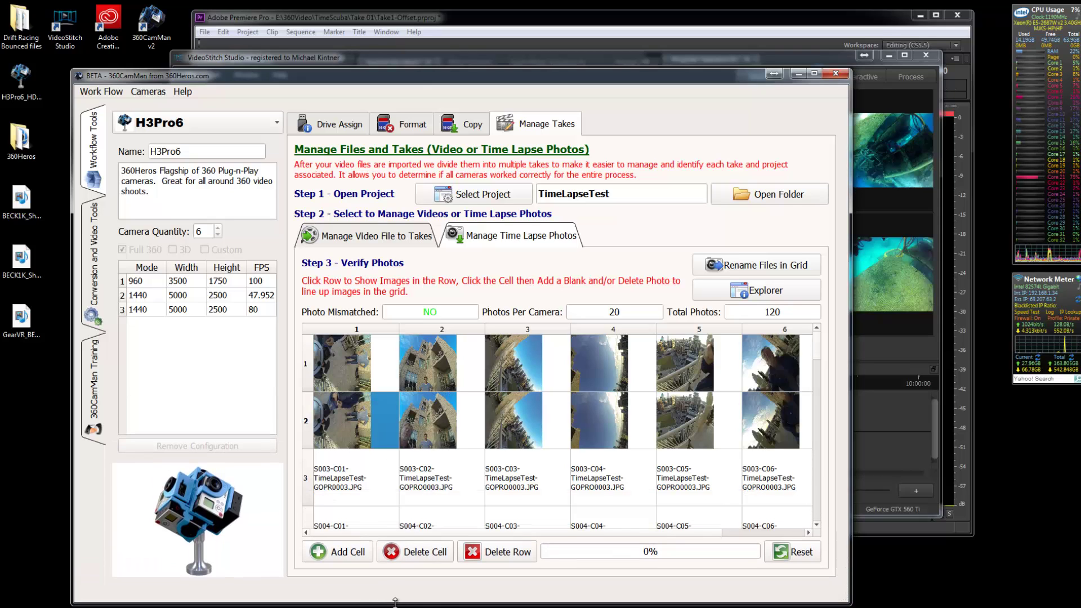
Insert a blank filler cell at row 1, camera 4 of the time lapse photo grid, and delete it again
{"action": "left_click", "coordinate": [599, 373]}
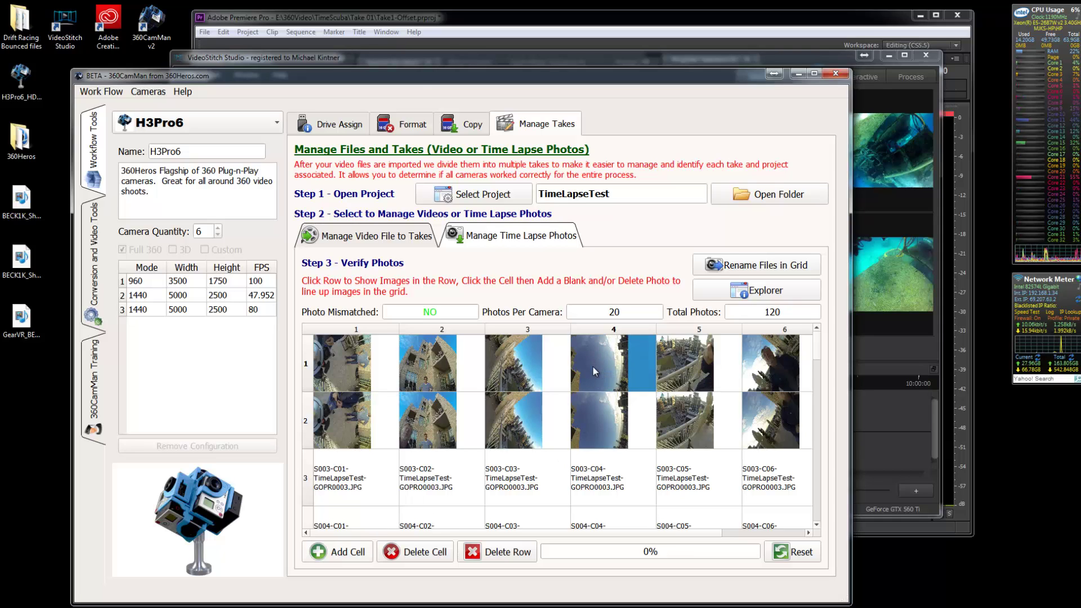
{"action": "double_click", "coordinate": [614, 370]}
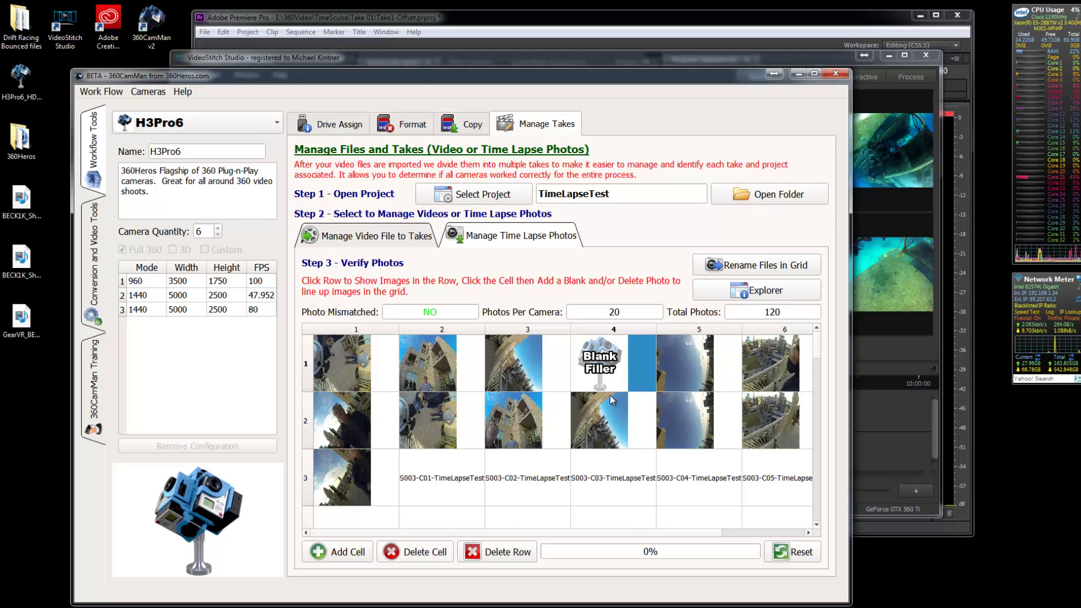
{"action": "key", "text": "Delete"}
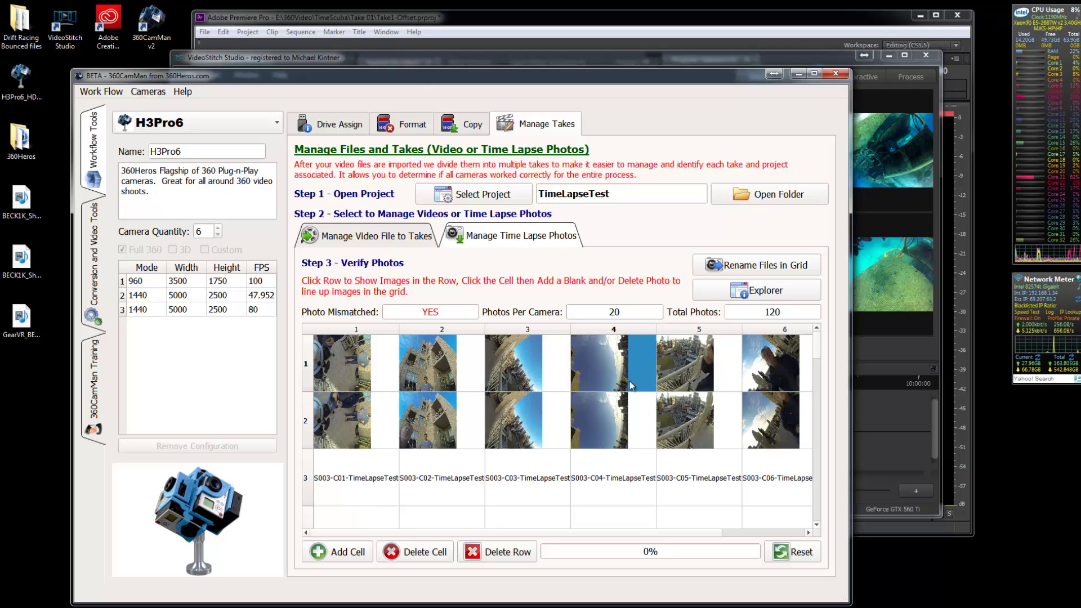
Display the row 3 images in the time lapse photo grid
{"action": "left_click", "coordinate": [372, 483]}
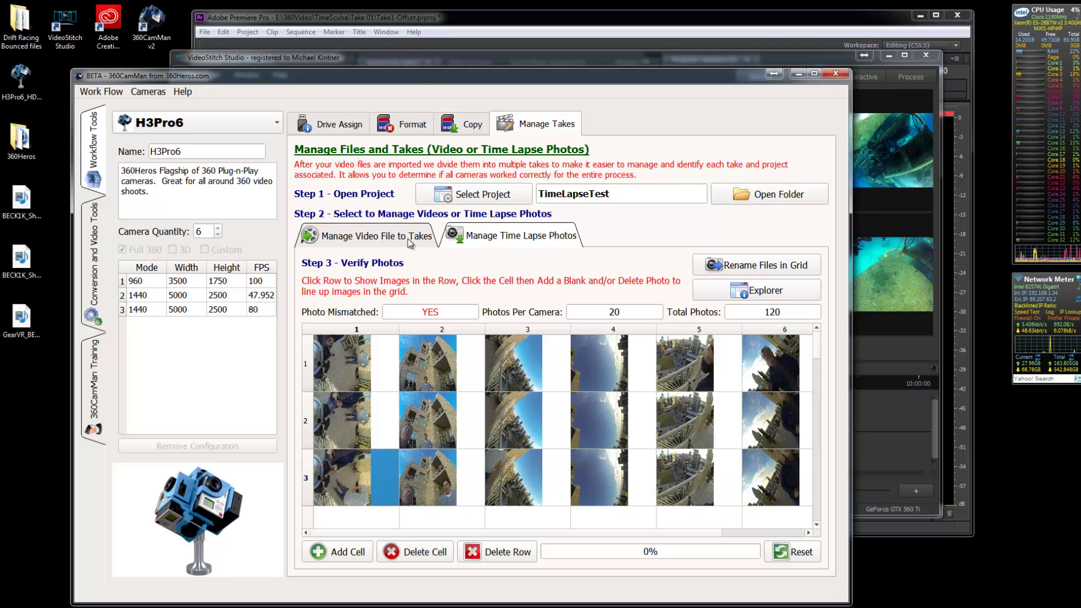
{"action": "left_click", "coordinate": [402, 239]}
{"action": "left_click", "coordinate": [474, 243]}
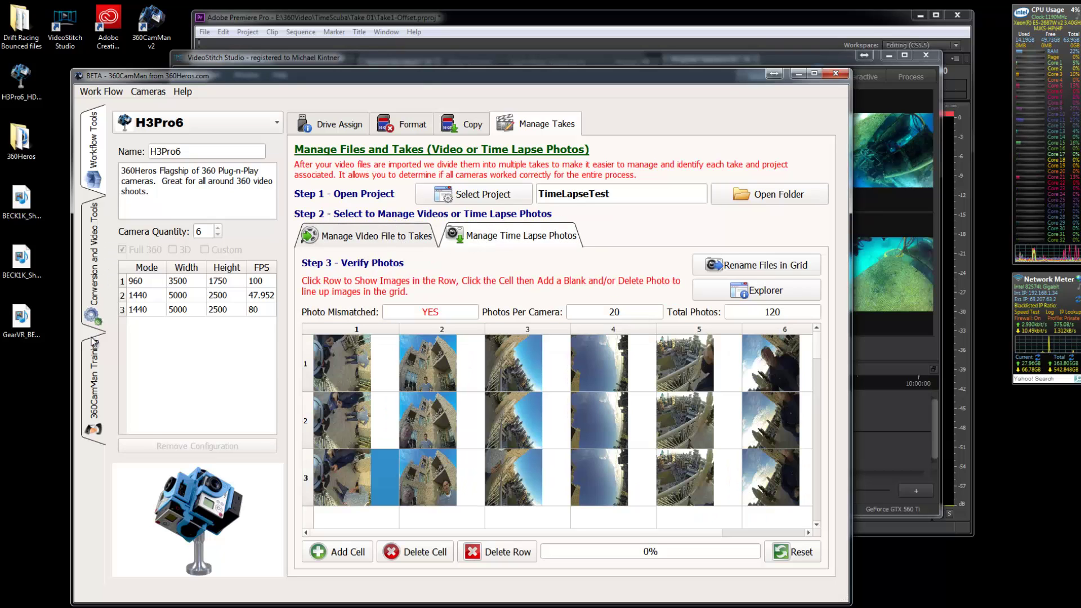
{"action": "left_click", "coordinate": [93, 369]}
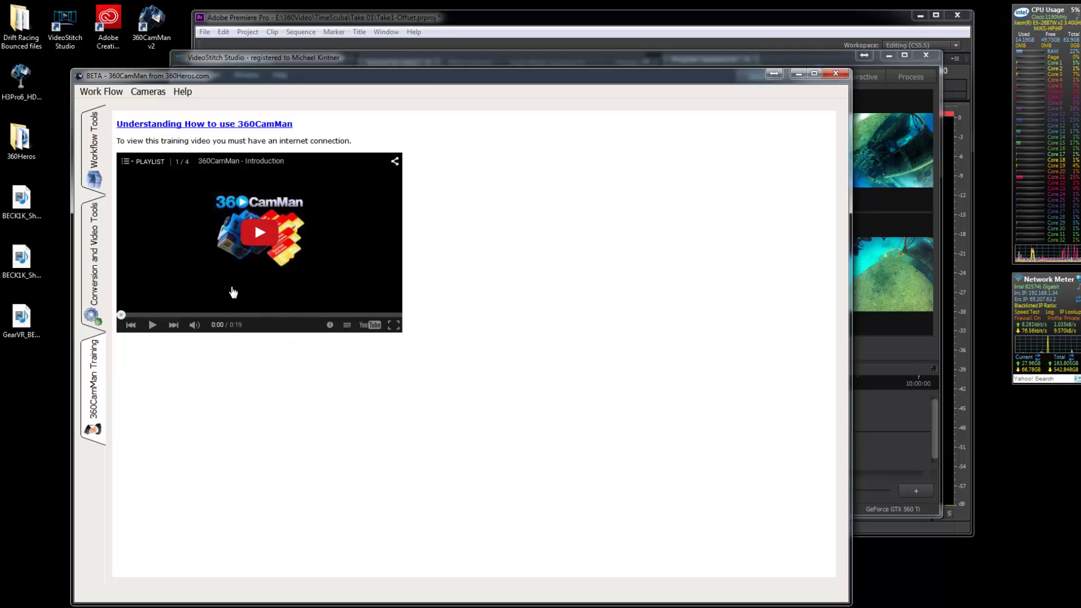
{"action": "left_click", "coordinate": [94, 272]}
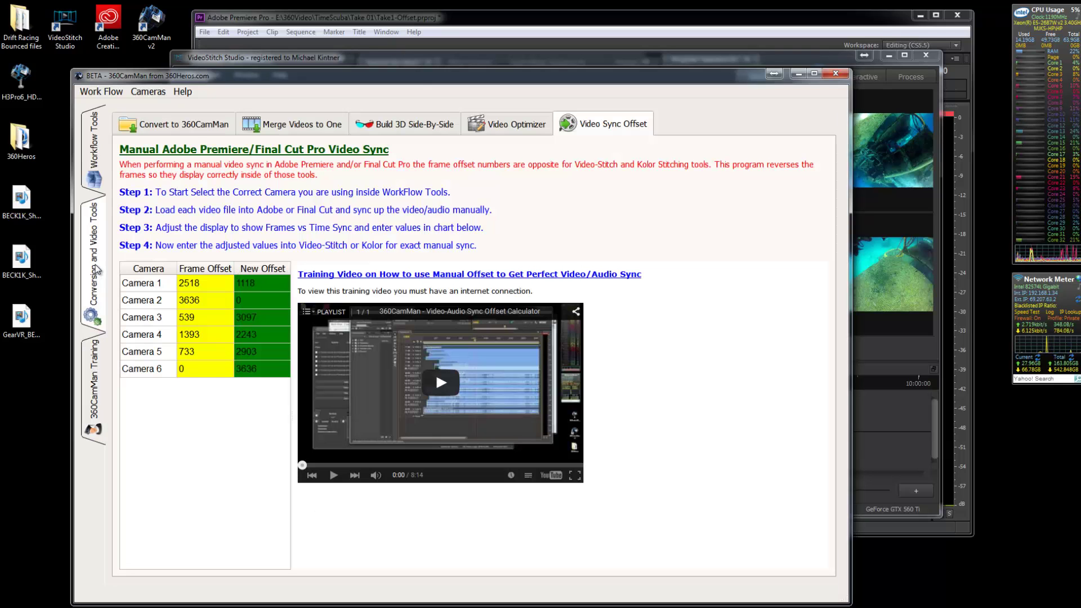
{"action": "left_click", "coordinate": [100, 151]}
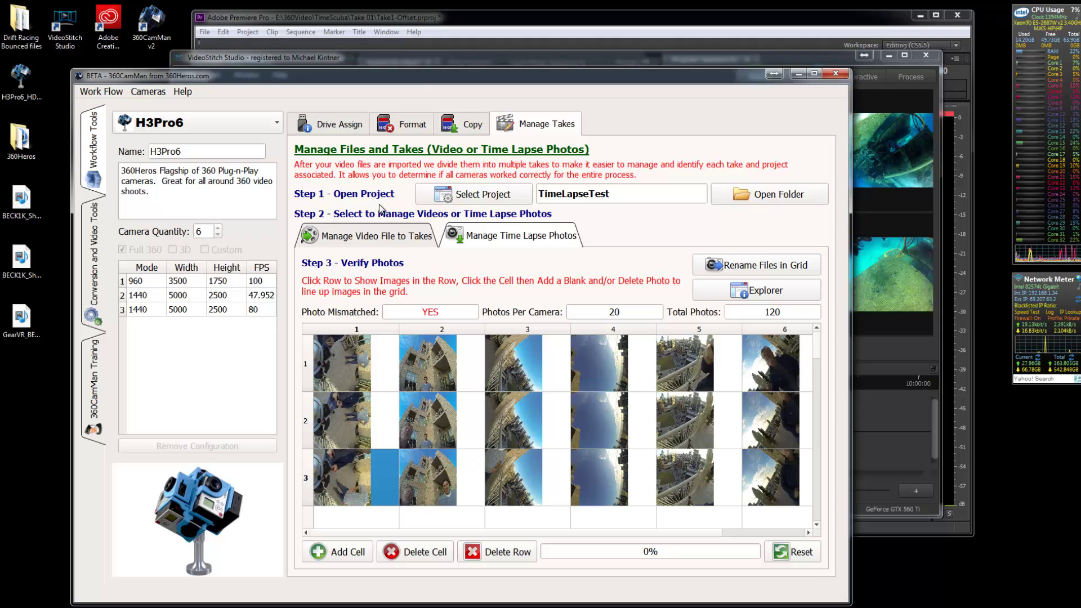